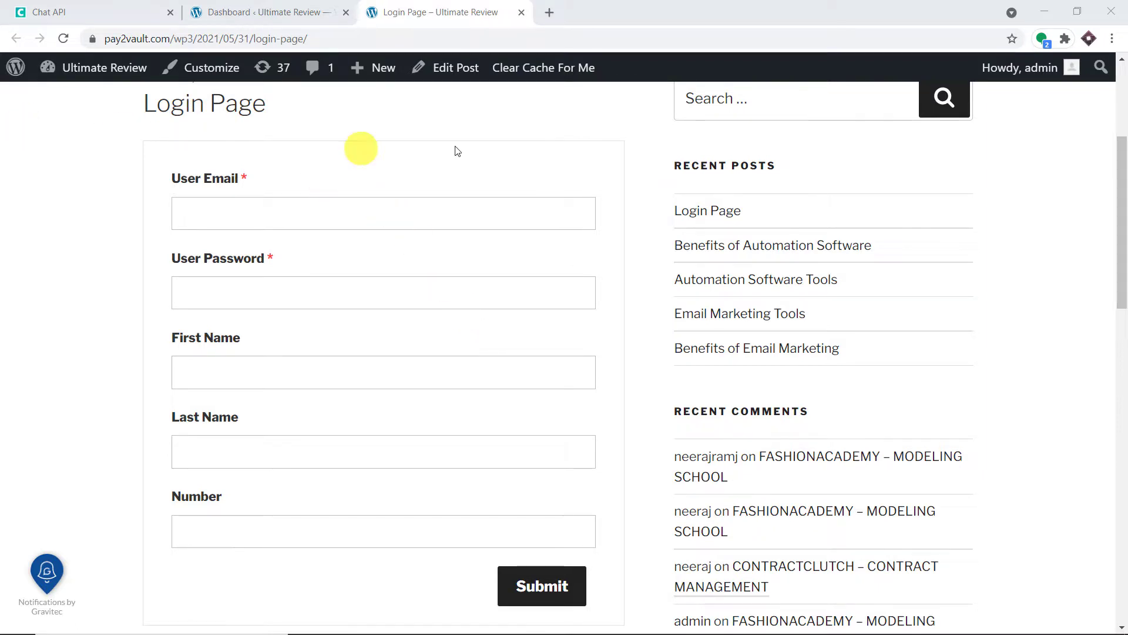
Enter the new user's e-mail address and password in the registration form.
{"action": "left_click", "coordinate": [336, 214]}
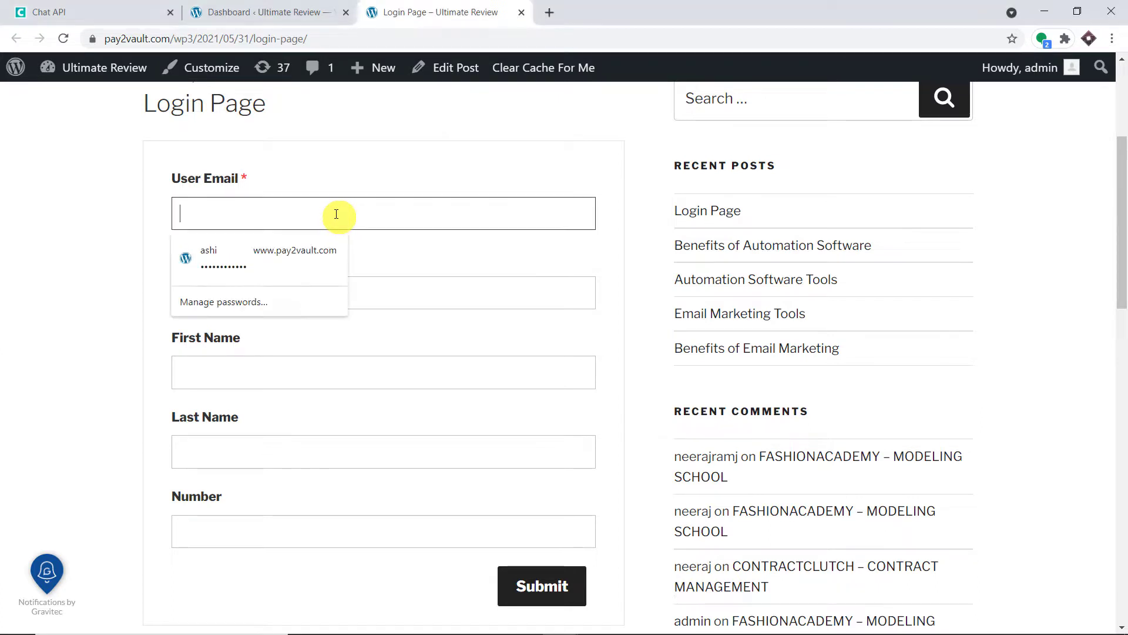
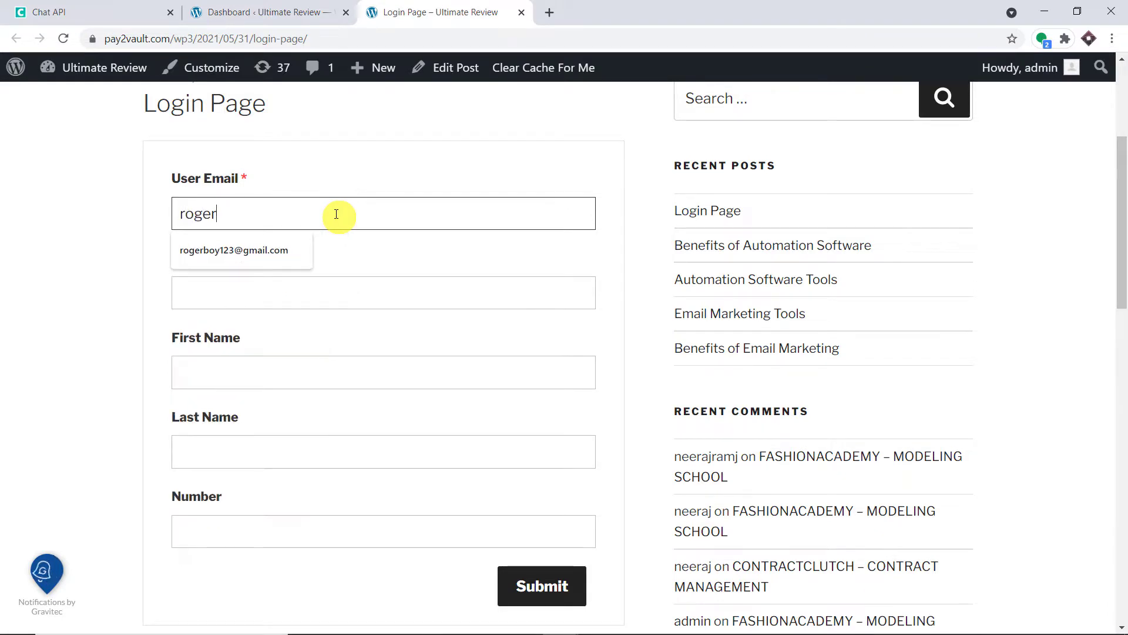
{"action": "left_click", "coordinate": [267, 250]}
{"action": "left_click", "coordinate": [270, 213]}
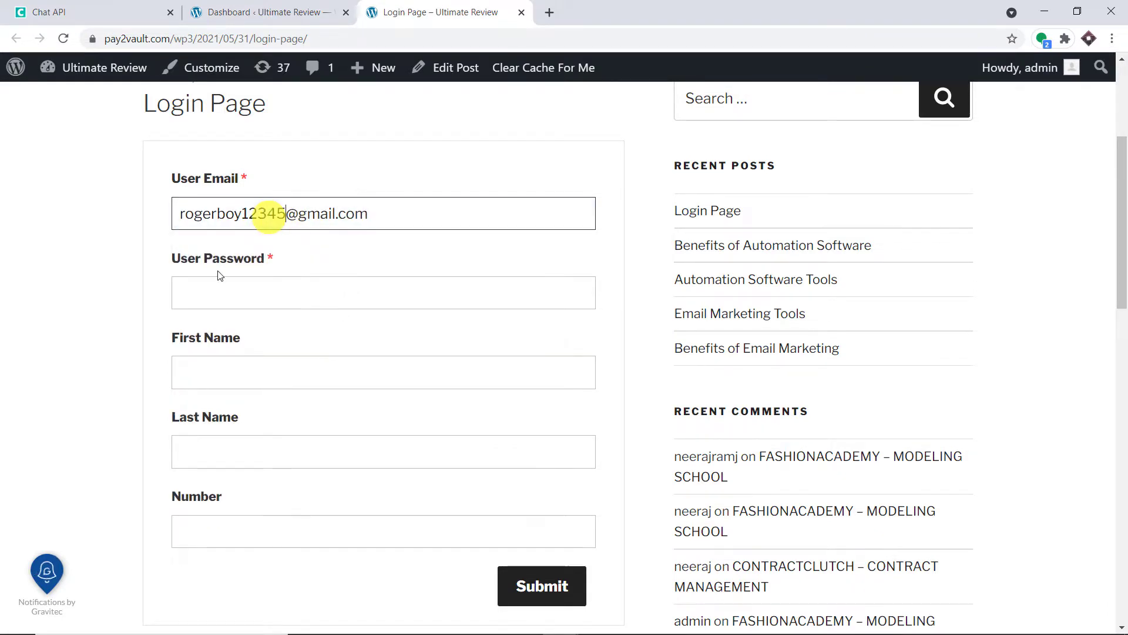
{"action": "left_click", "coordinate": [224, 291]}
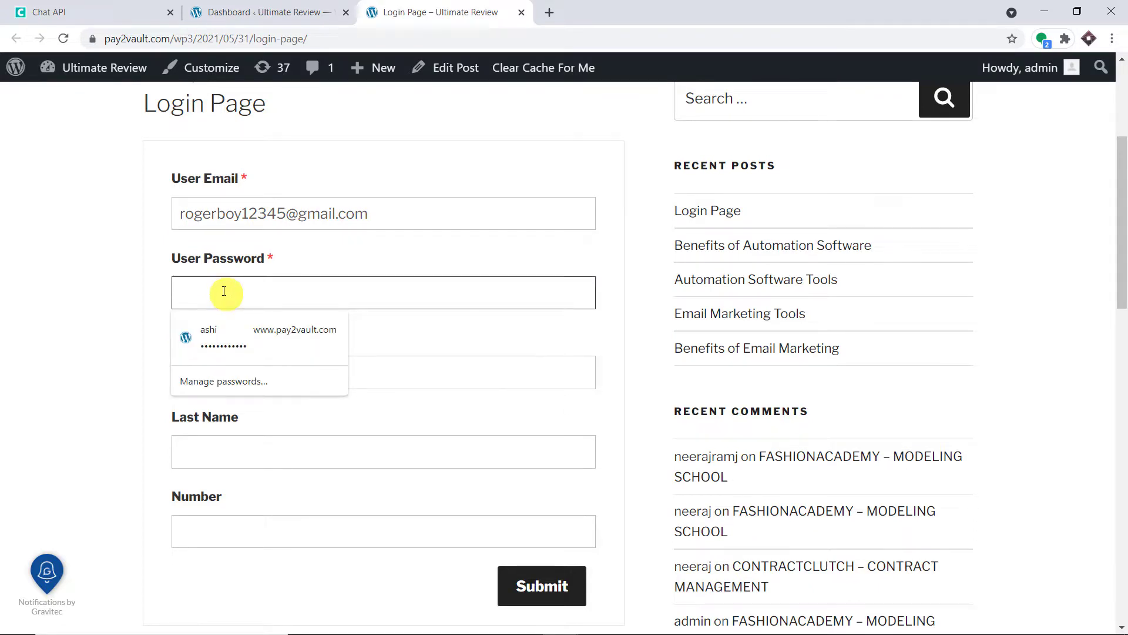
{"action": "type", "text": "••••••••••"}
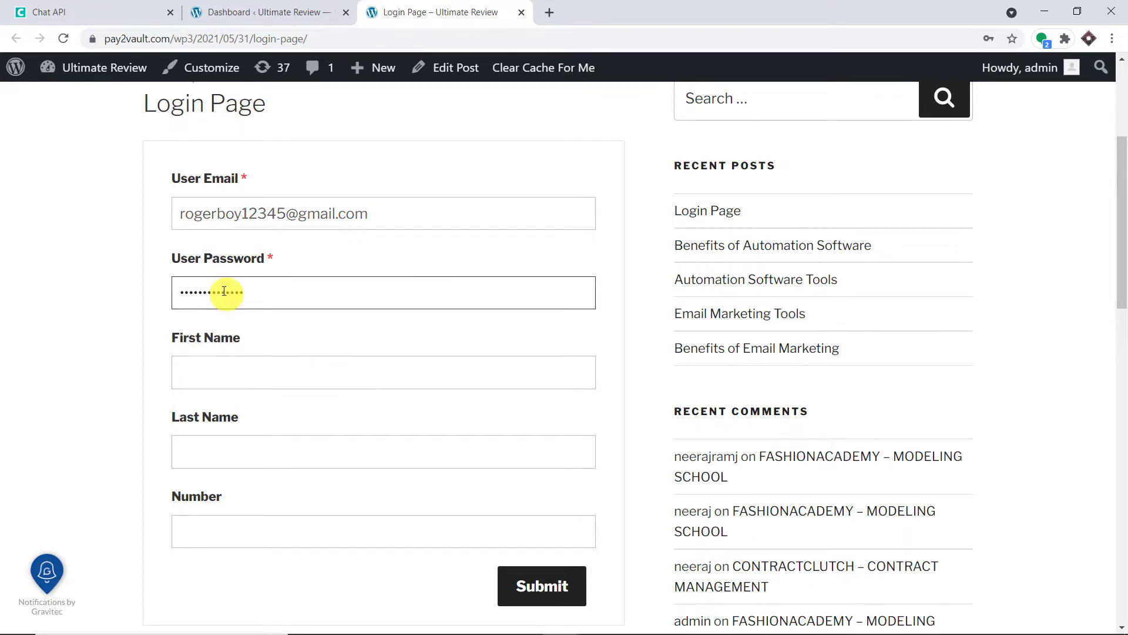
Fill in the new user's first name and last name.
{"action": "left_click", "coordinate": [243, 371]}
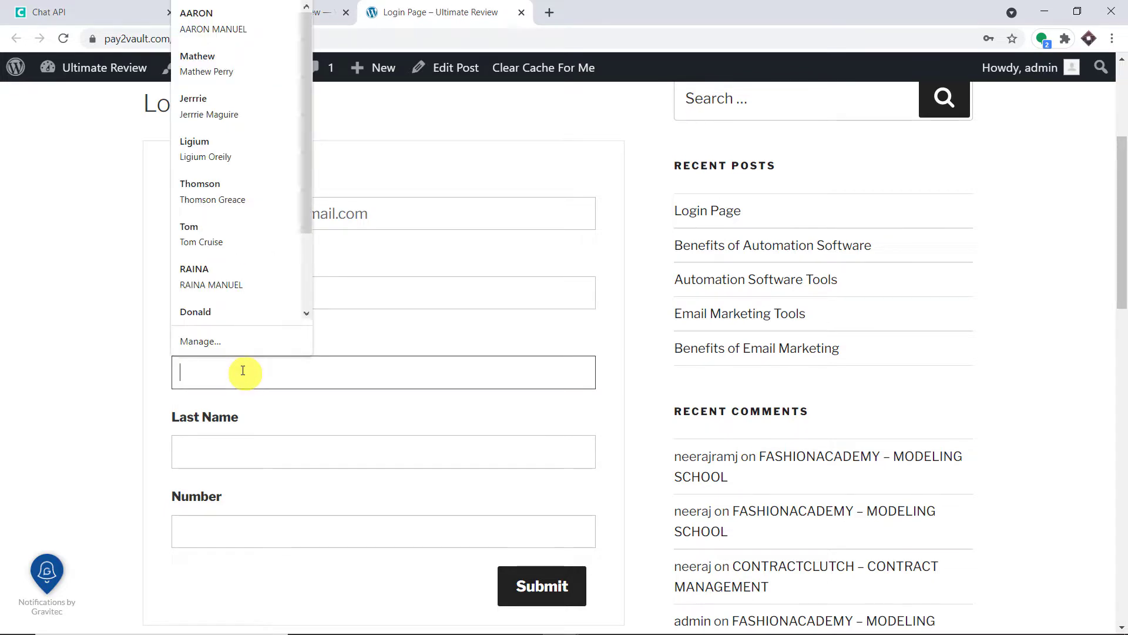
{"action": "left_click", "coordinate": [250, 403]}
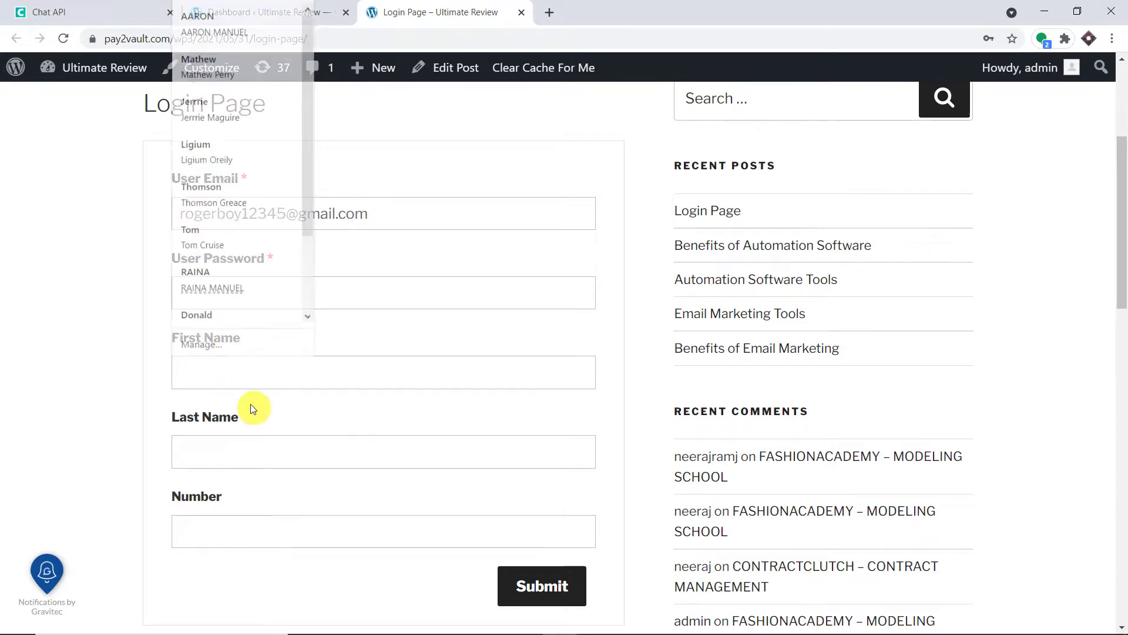
{"action": "left_click", "coordinate": [243, 376]}
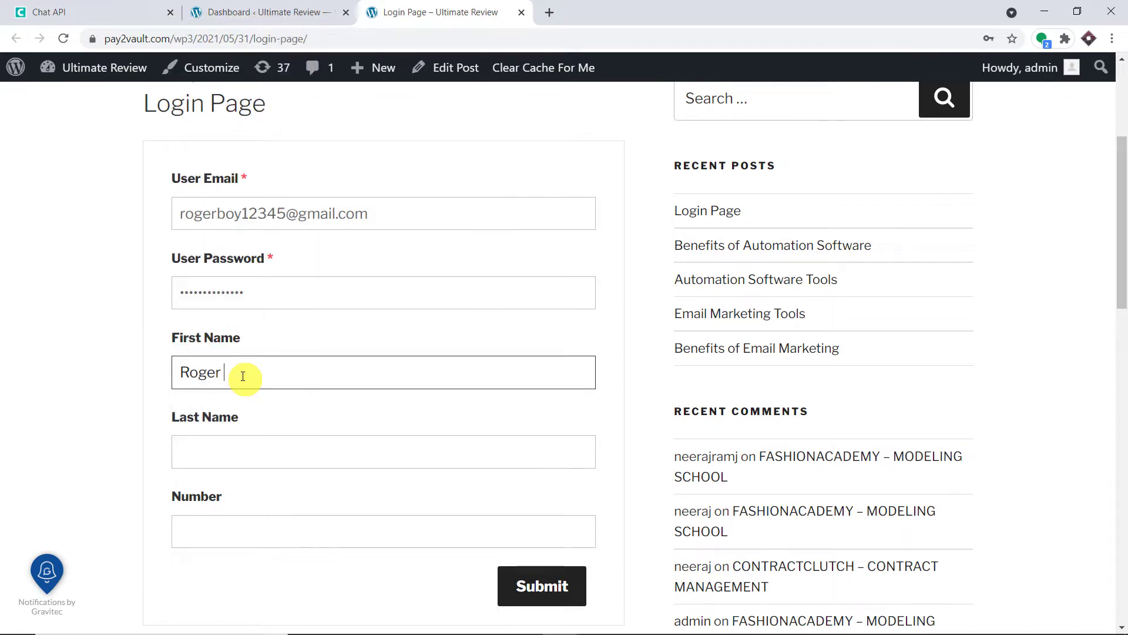
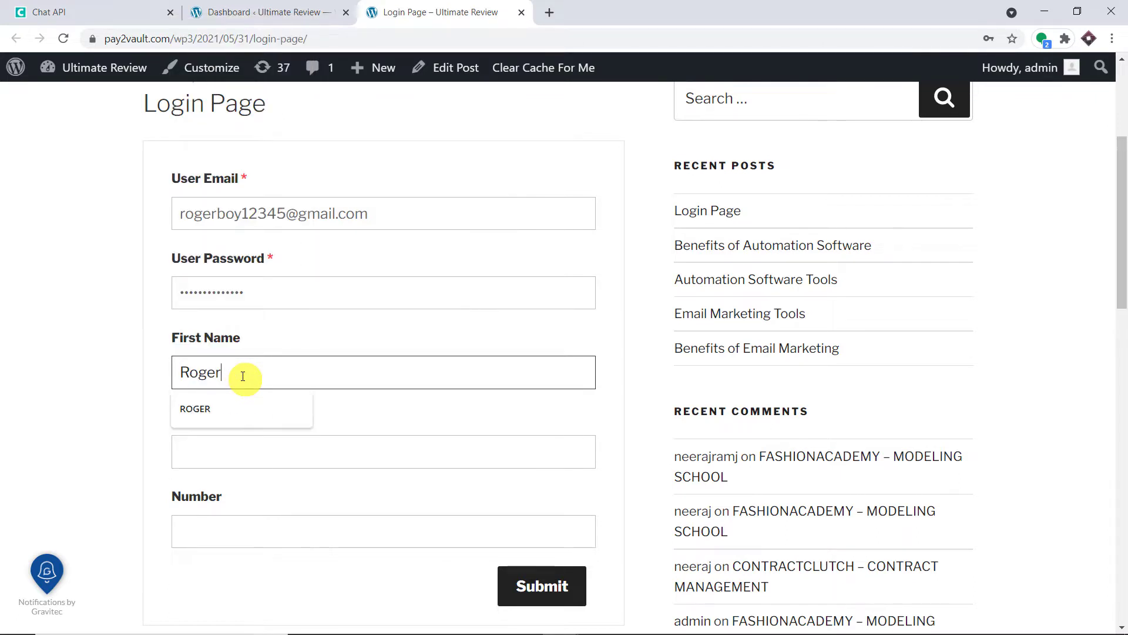
{"action": "left_click", "coordinate": [272, 455]}
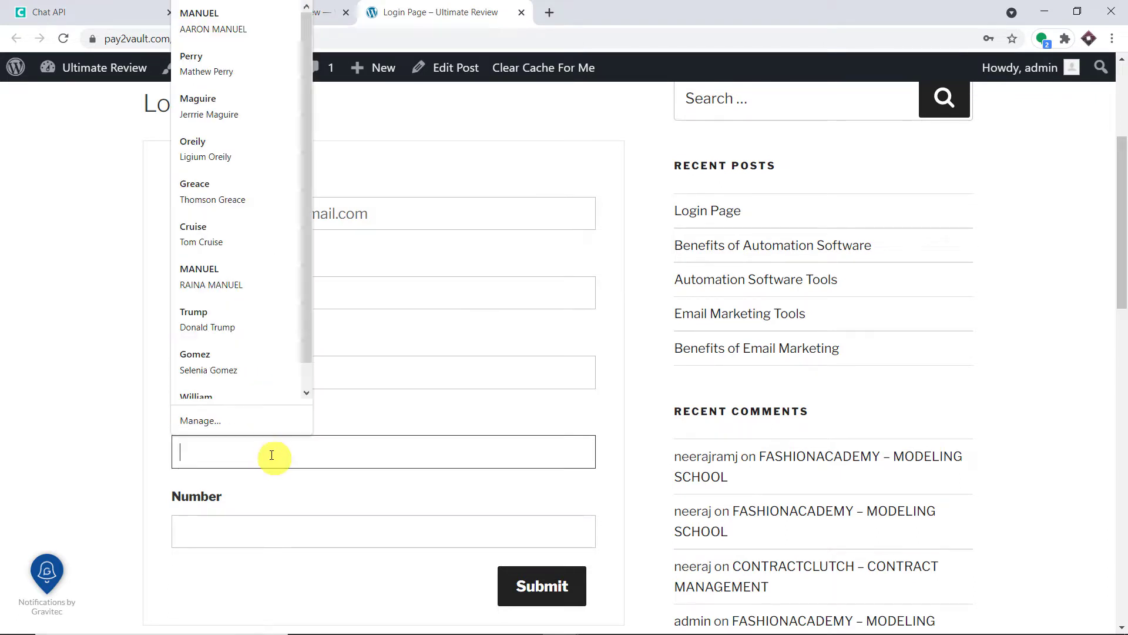
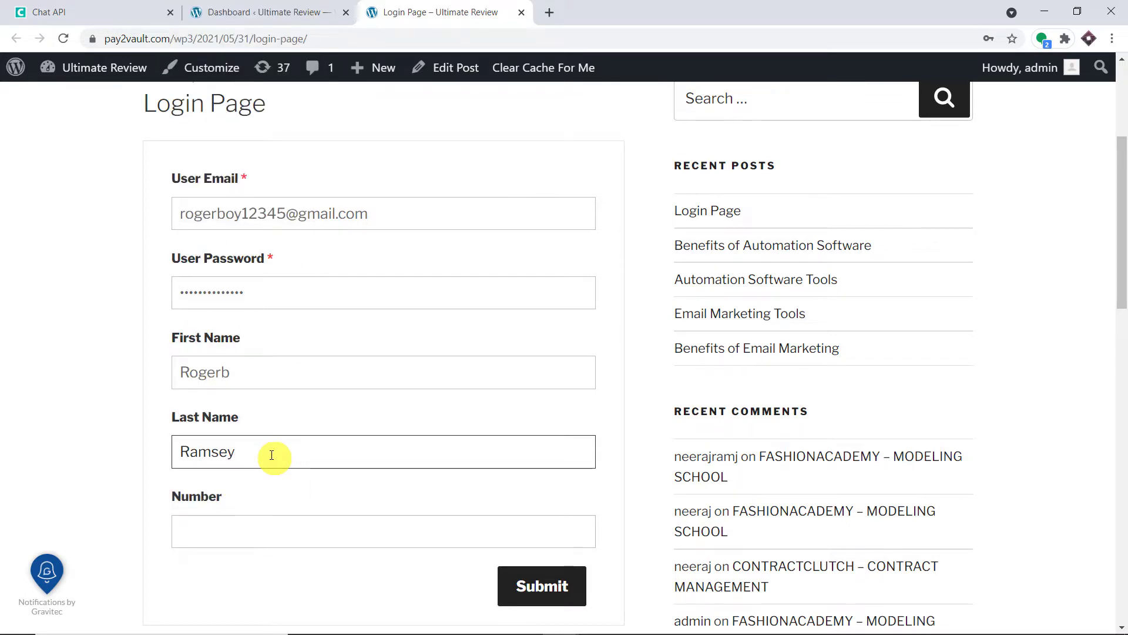
Paste the phone number into the Number field and submit the registration form.
{"action": "scroll", "coordinate": [272, 455], "scroll_direction": "down", "scroll_amount": 1}
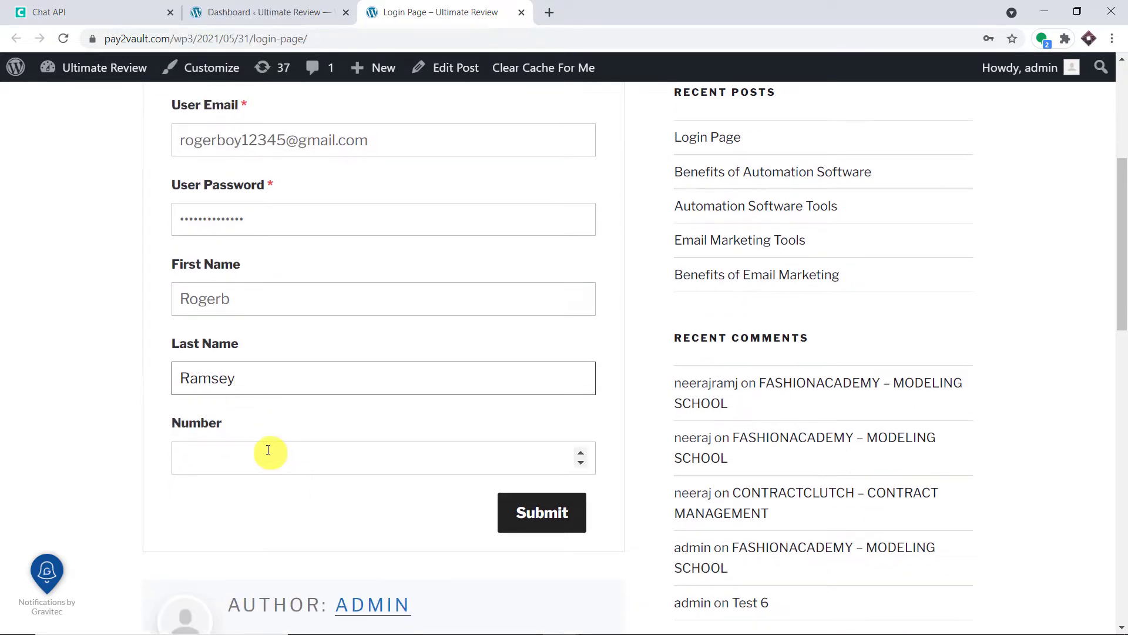
{"action": "left_click", "coordinate": [268, 450]}
{"action": "right_click", "coordinate": [268, 449]}
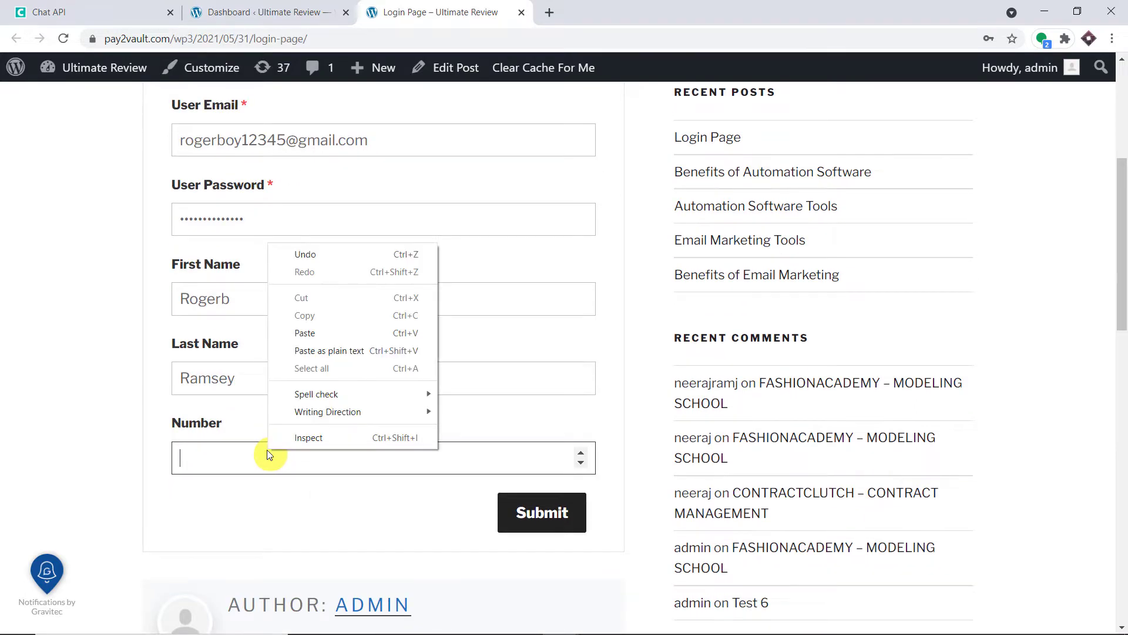
{"action": "left_click", "coordinate": [335, 331]}
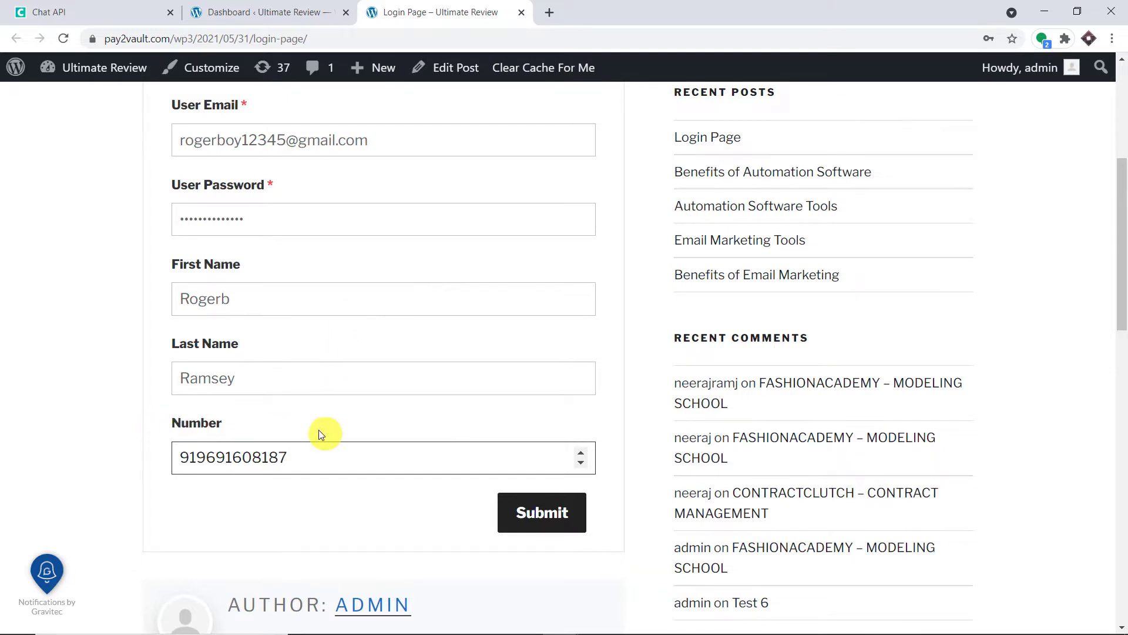
{"action": "left_click", "coordinate": [561, 500]}
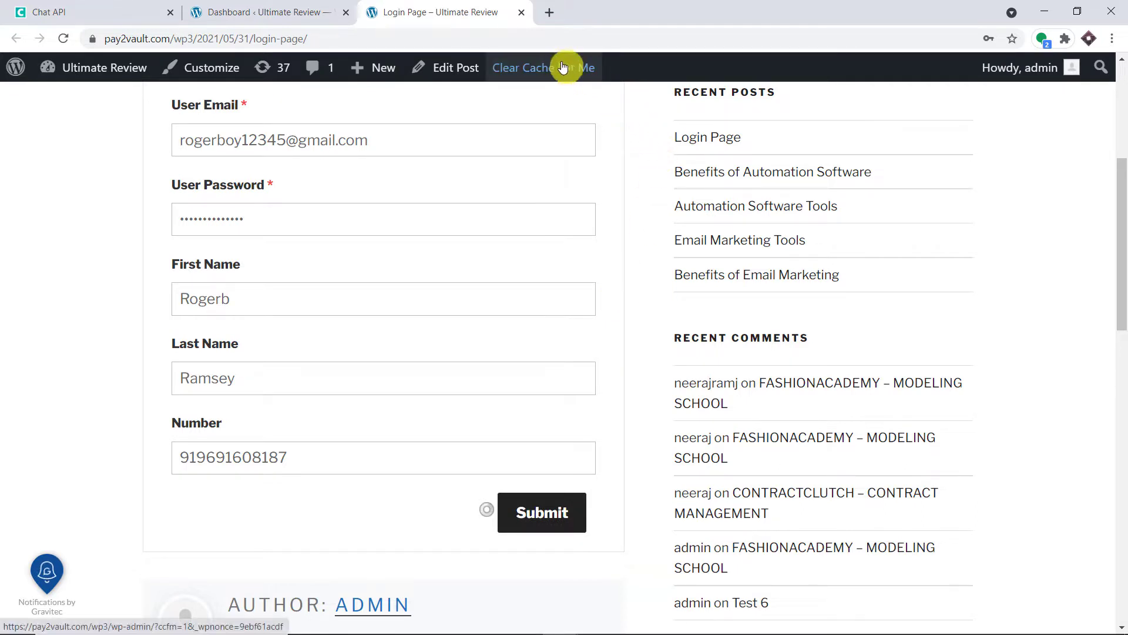
Open web.whatsapp.com in a new tab, then return to the Login Page tab.
{"action": "left_click", "coordinate": [550, 13]}
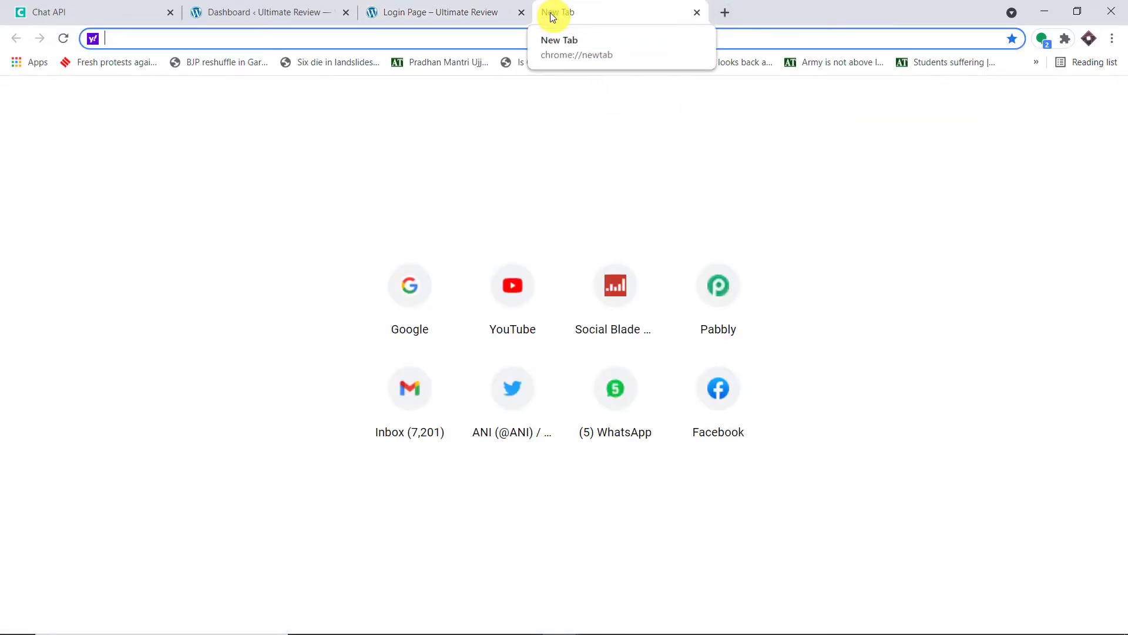
{"action": "type", "text": "wh"}
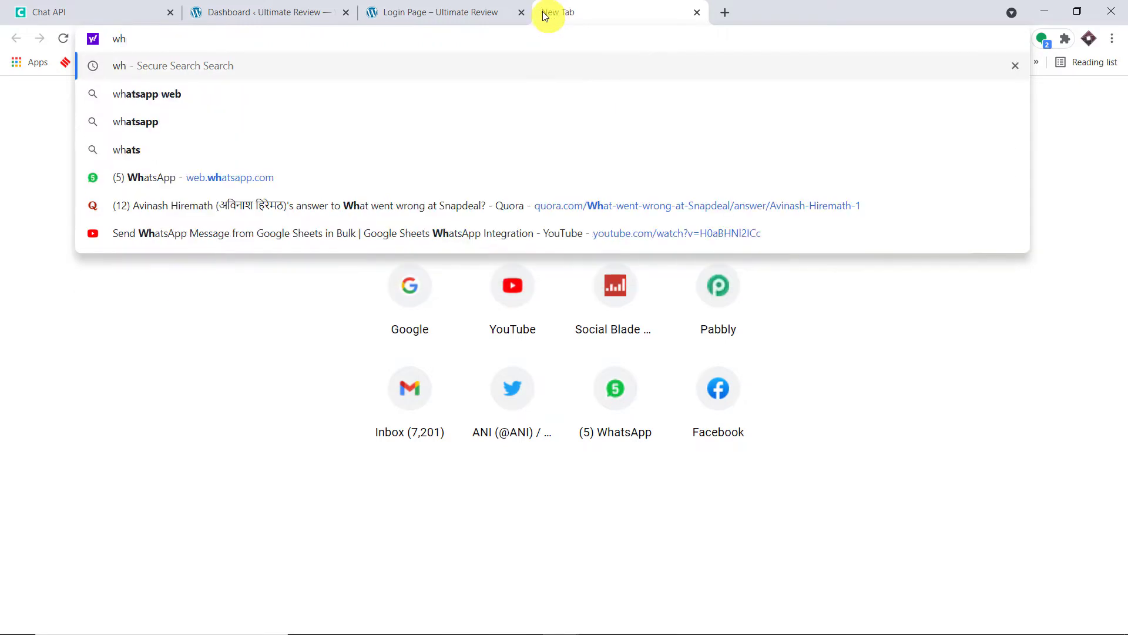
{"action": "left_click", "coordinate": [231, 175]}
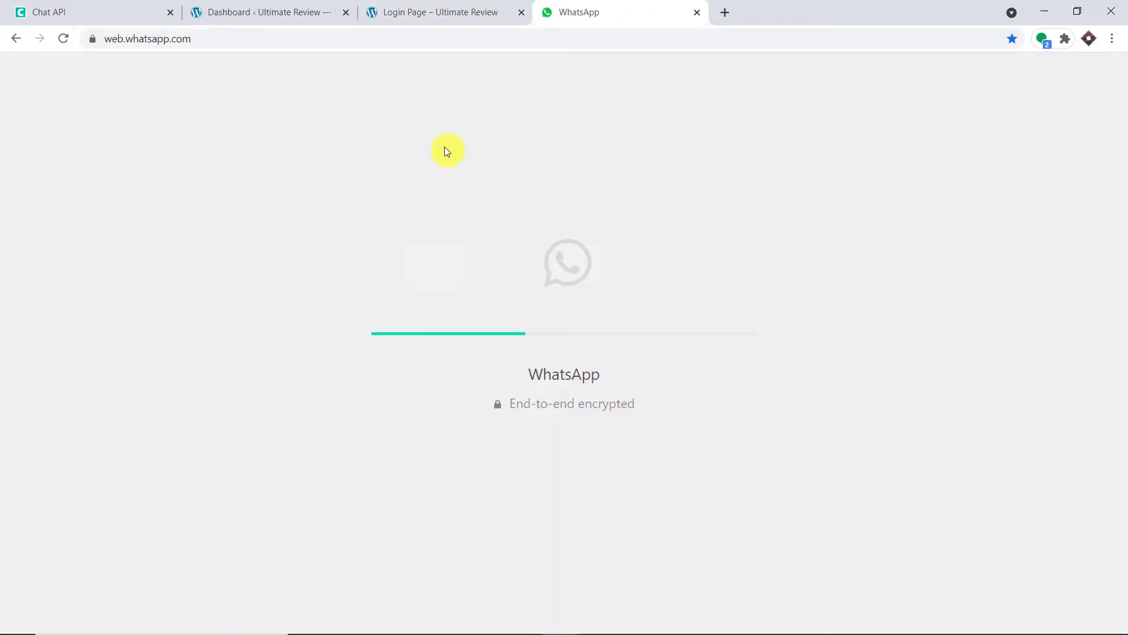
{"action": "left_click", "coordinate": [461, 10]}
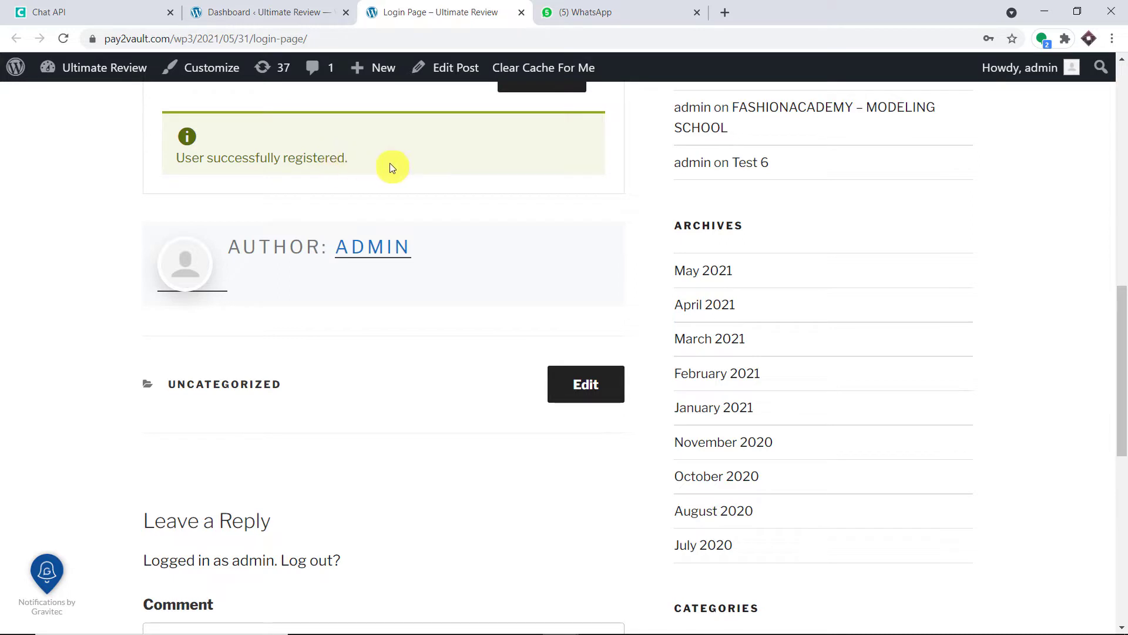
Read the welcome message in WhatsApp's newest chat, then go back to the Login Page tab.
{"action": "left_click", "coordinate": [592, 6]}
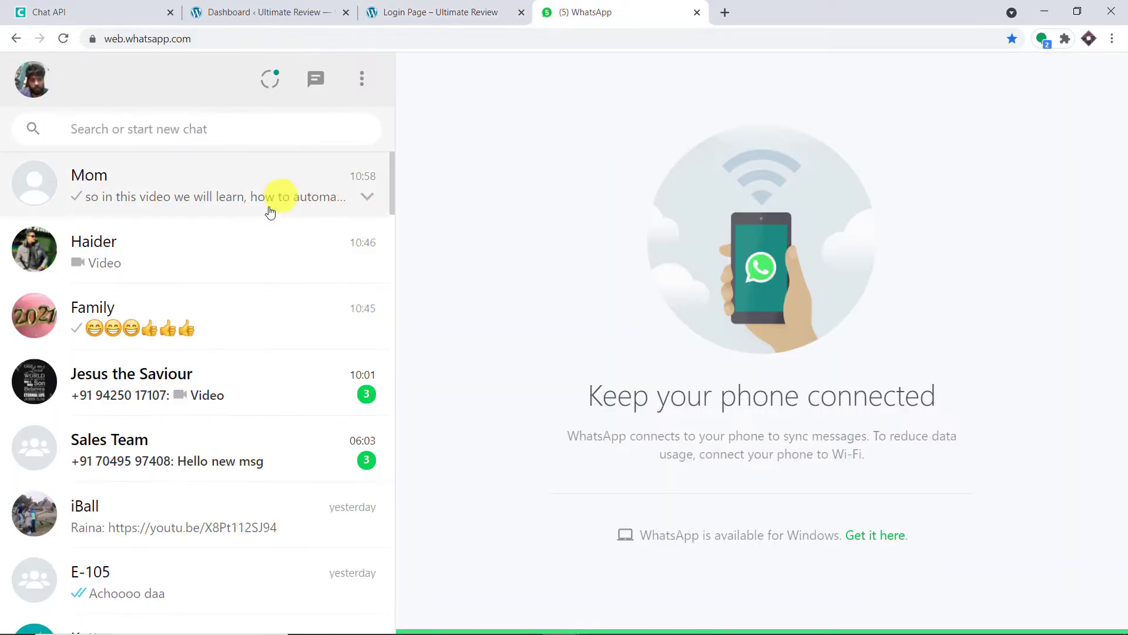
{"action": "left_click", "coordinate": [240, 208]}
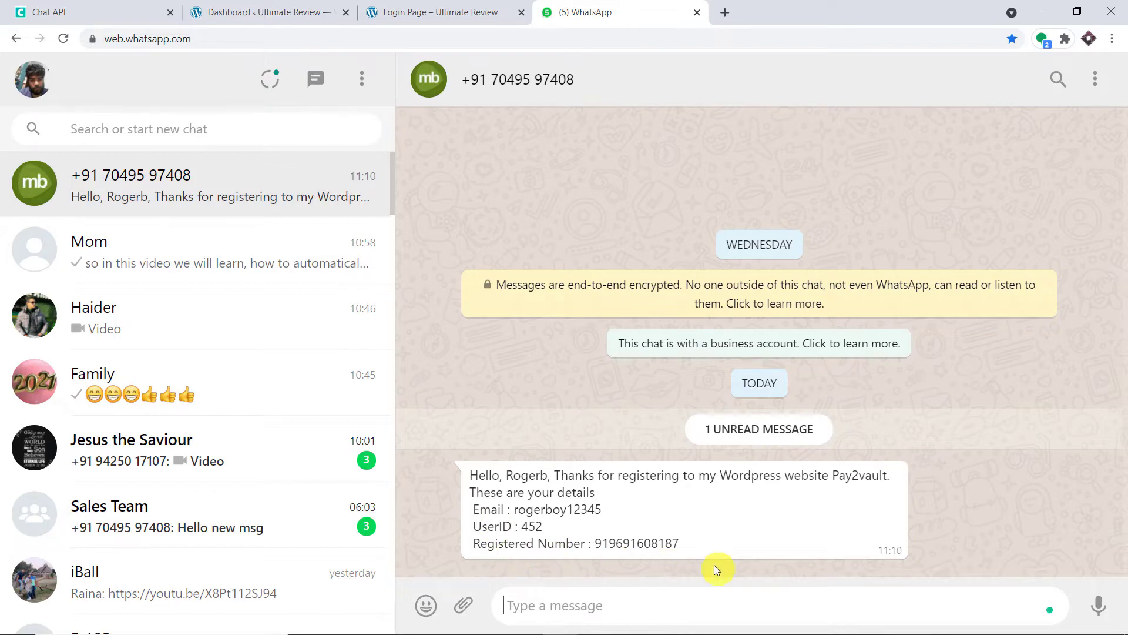
{"action": "left_click", "coordinate": [434, 5]}
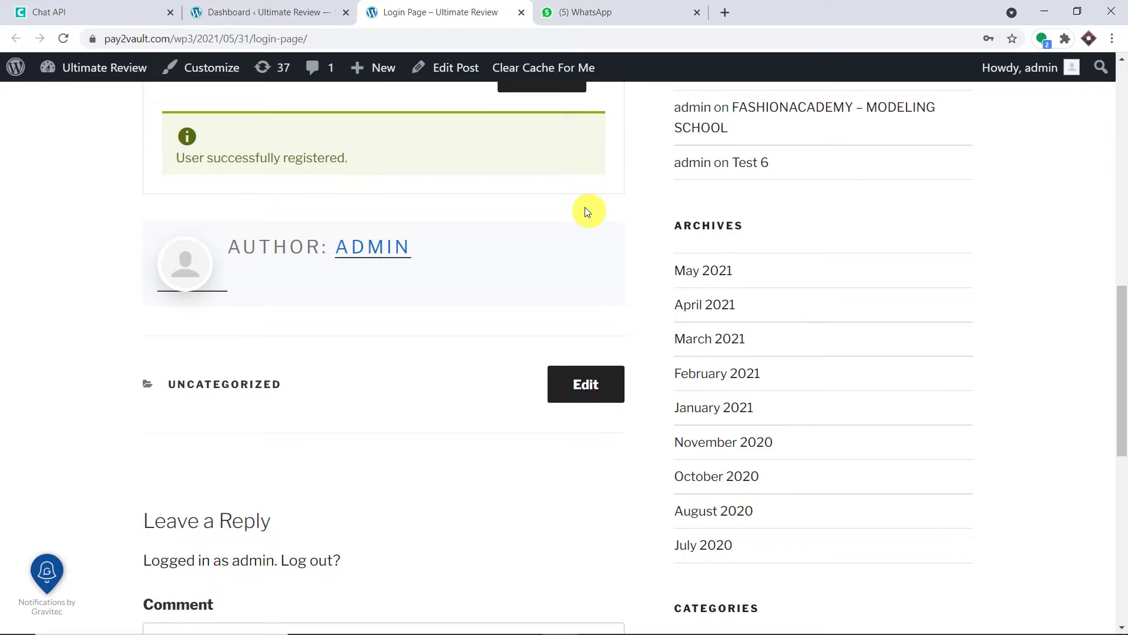
Load the Pabbly website in a new tab and sign in to reach the All Apps dashboard.
{"action": "left_click", "coordinate": [729, 8]}
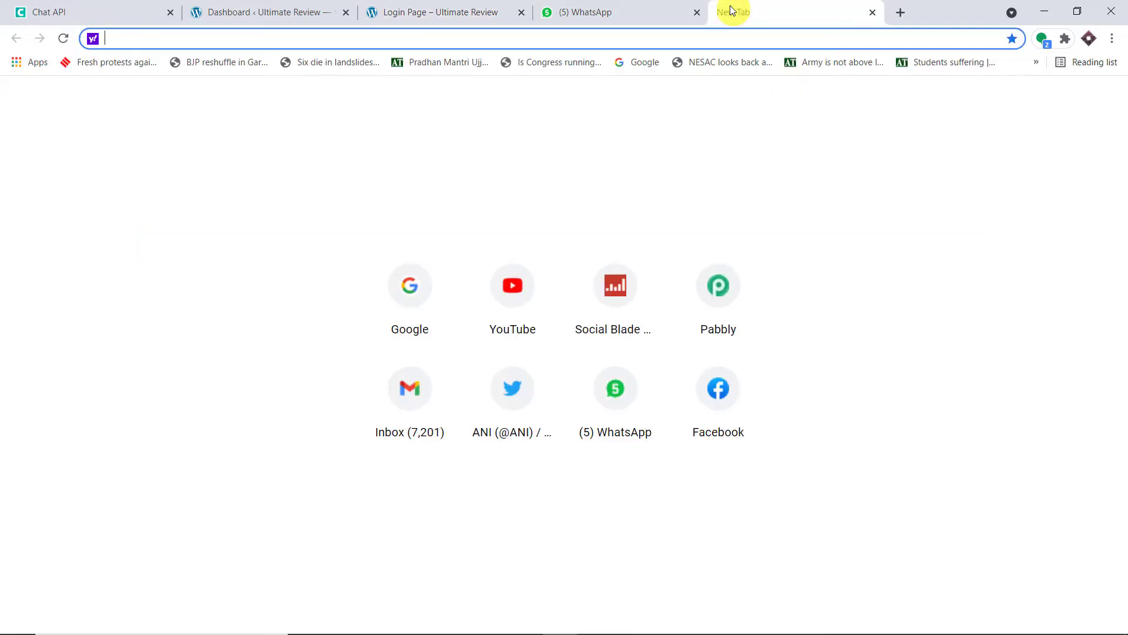
{"action": "type", "text": "pabbly.com"}
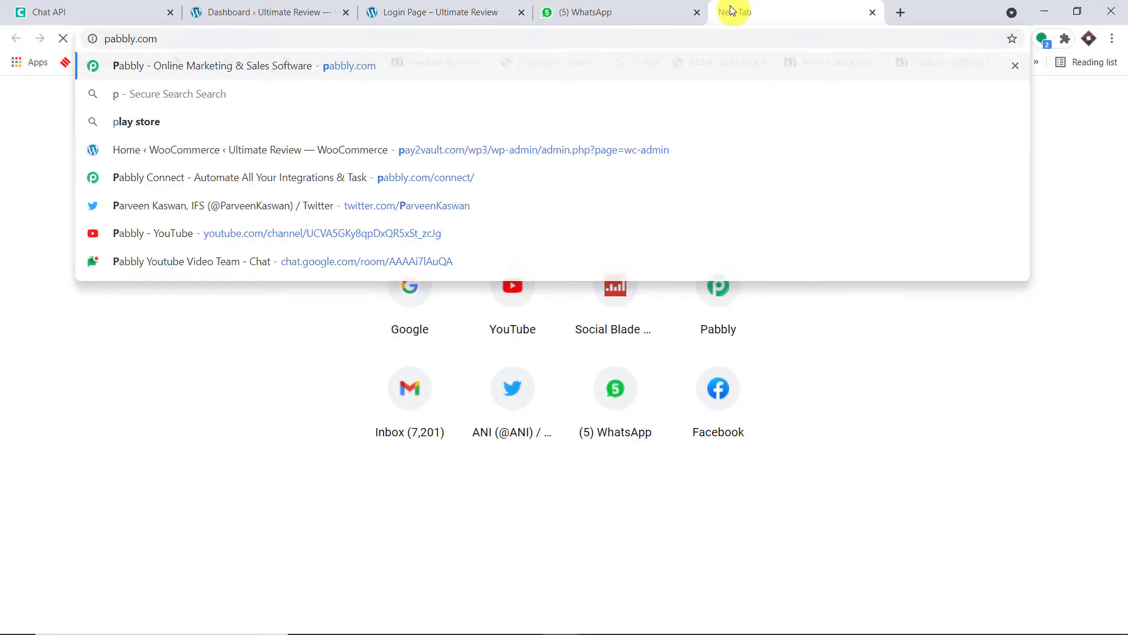
{"action": "key", "text": "Return"}
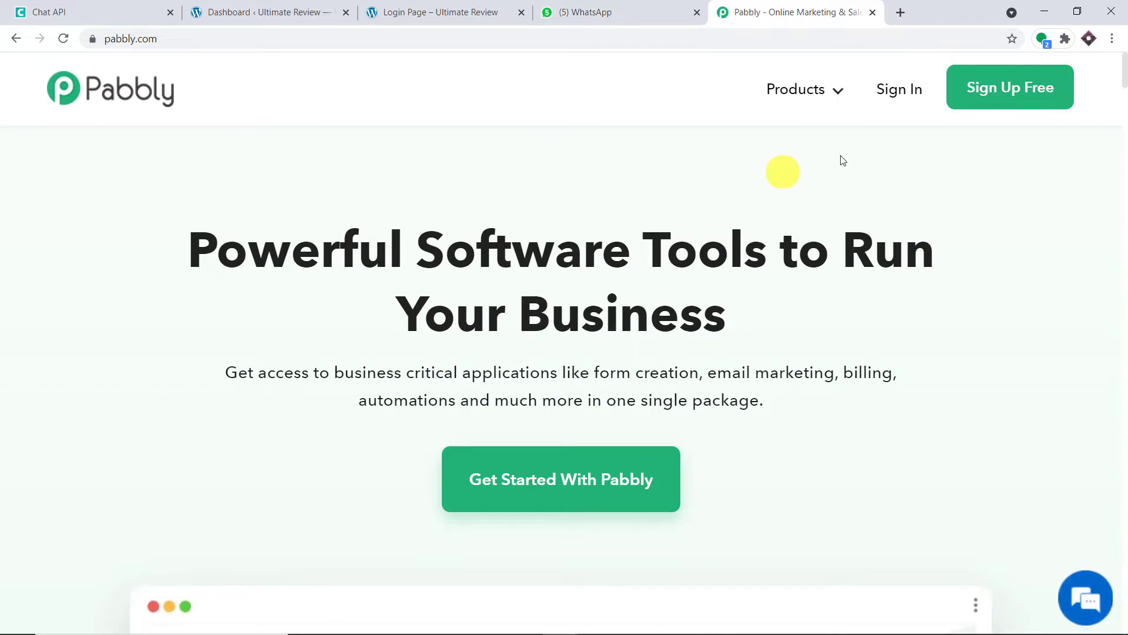
{"action": "left_click", "coordinate": [898, 94]}
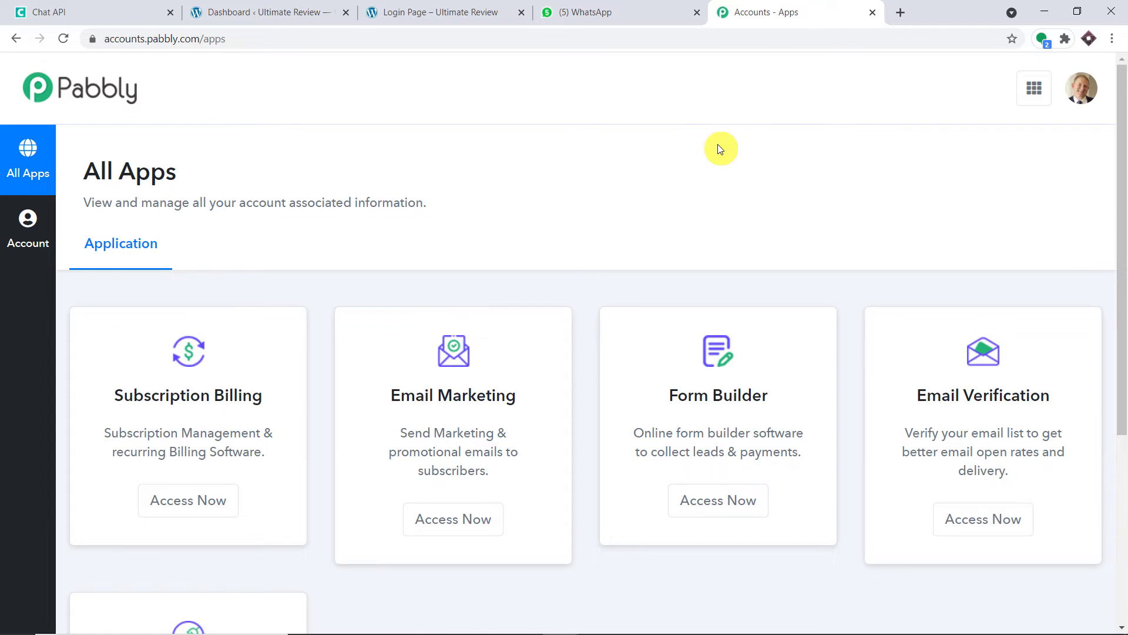
{"action": "scroll", "coordinate": [712, 145], "scroll_direction": "down", "scroll_amount": 5}
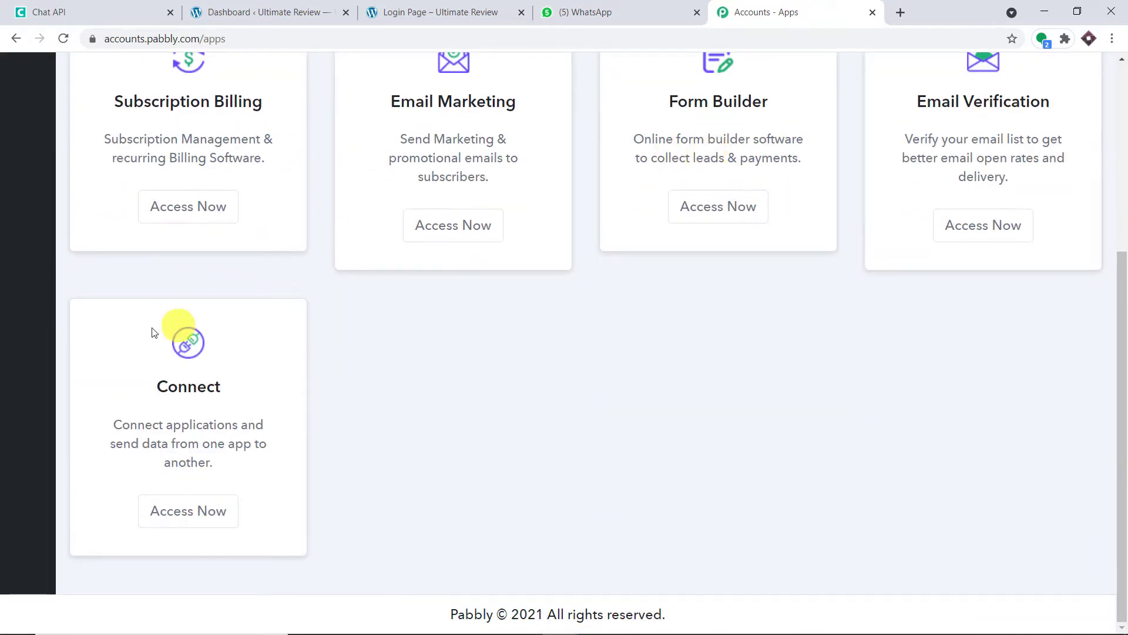
Open Pabbly Connect and create a workflow named 'WordPress to WhatsApp'.
{"action": "left_click", "coordinate": [218, 511]}
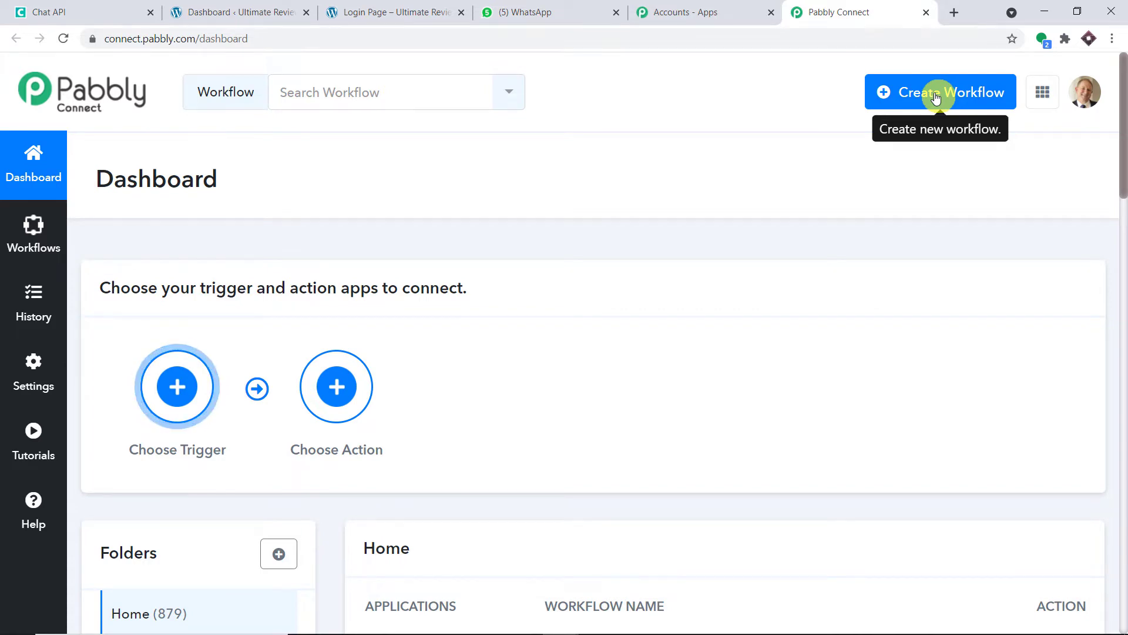
{"action": "left_click", "coordinate": [970, 94]}
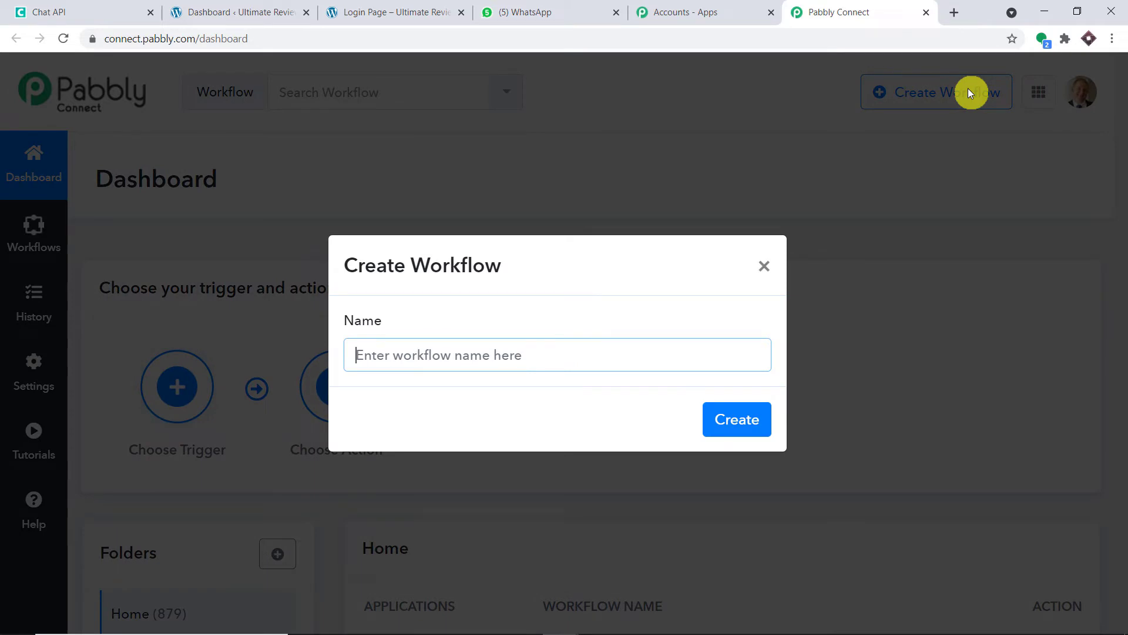
{"action": "type", "text": "Word"}
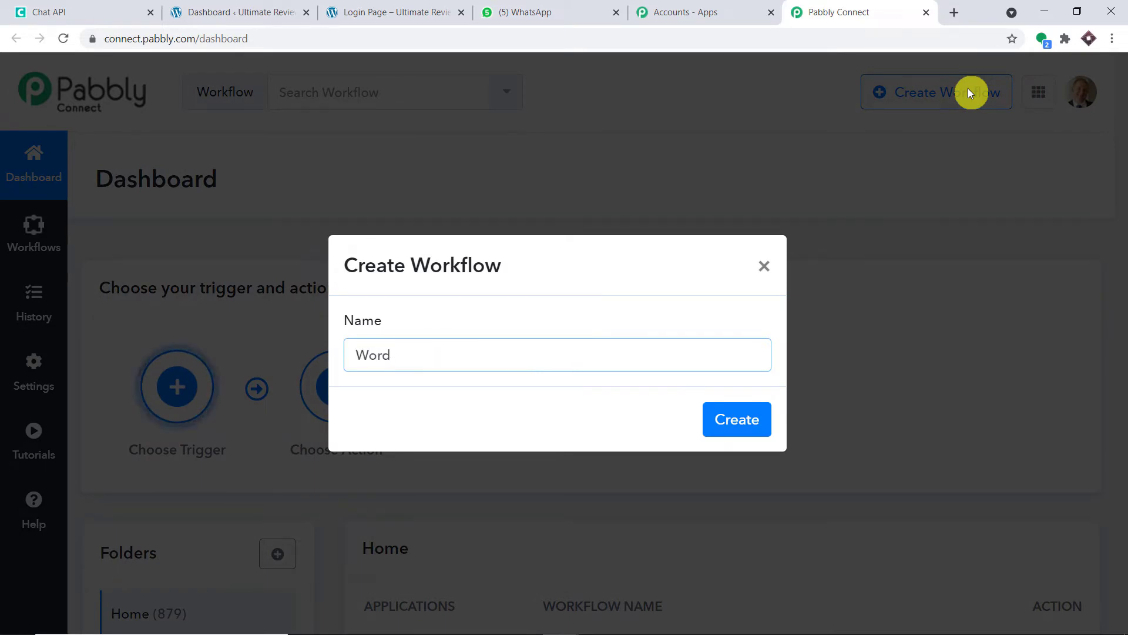
{"action": "type", "text": "Press to Wha"}
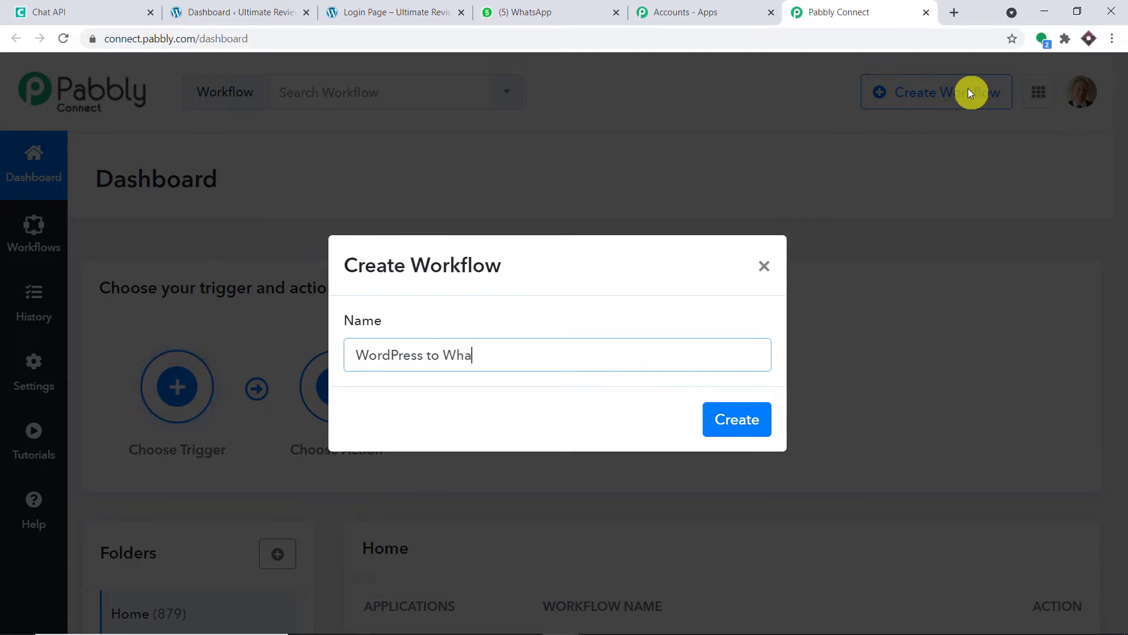
{"action": "type", "text": "tsApp"}
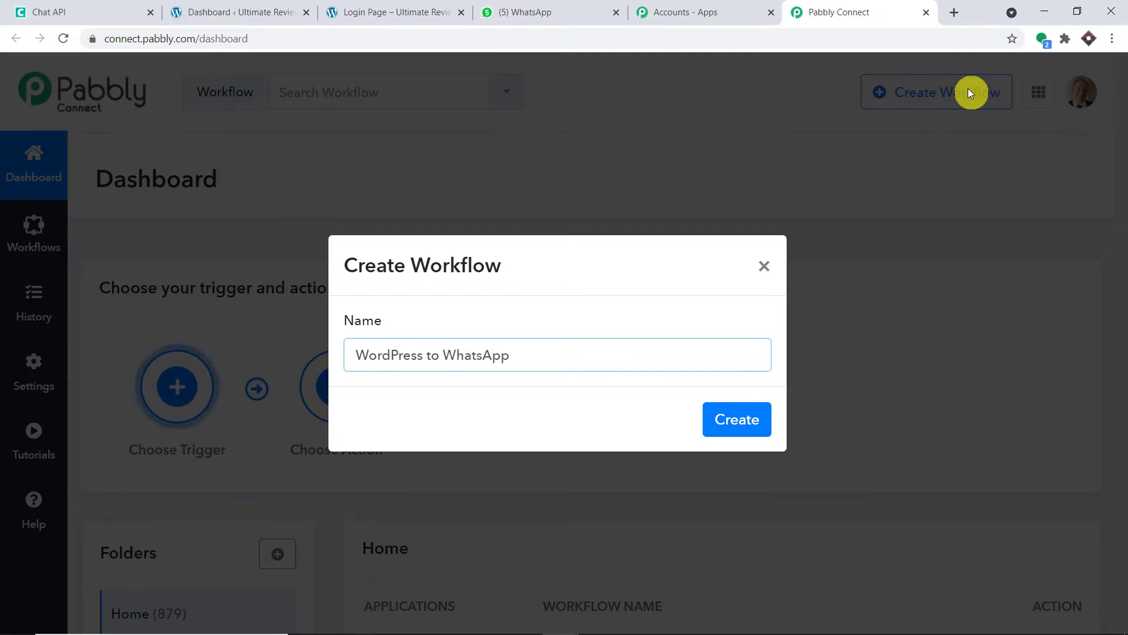
{"action": "left_click", "coordinate": [763, 434]}
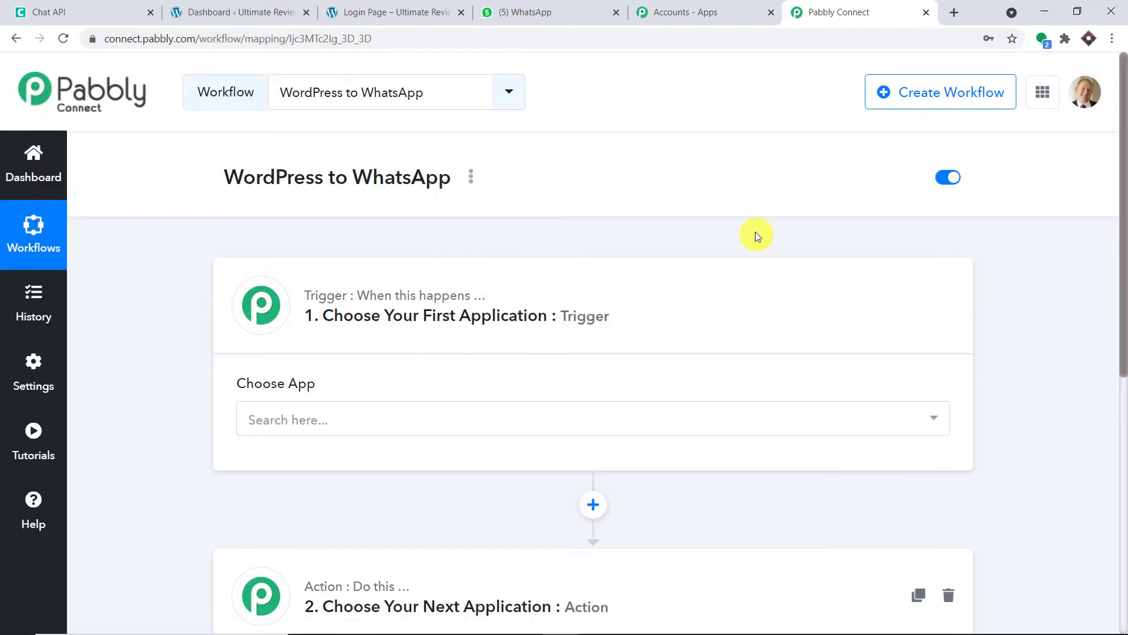
{"action": "scroll", "coordinate": [755, 235], "scroll_direction": "down", "scroll_amount": 2}
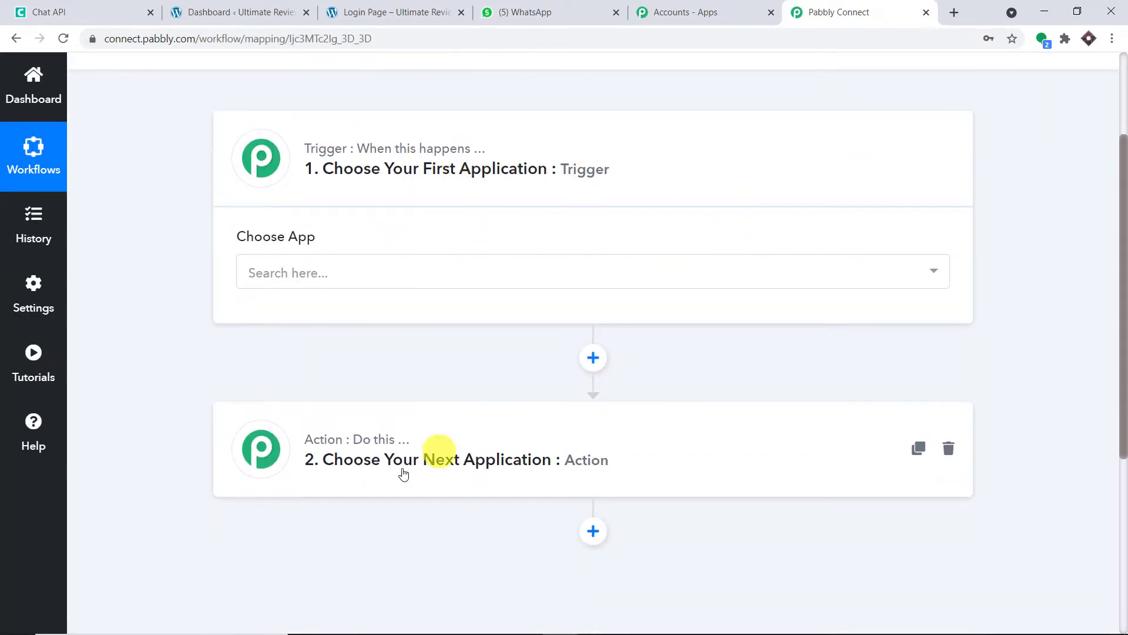
{"action": "scroll", "coordinate": [758, 382], "scroll_direction": "up", "scroll_amount": 1}
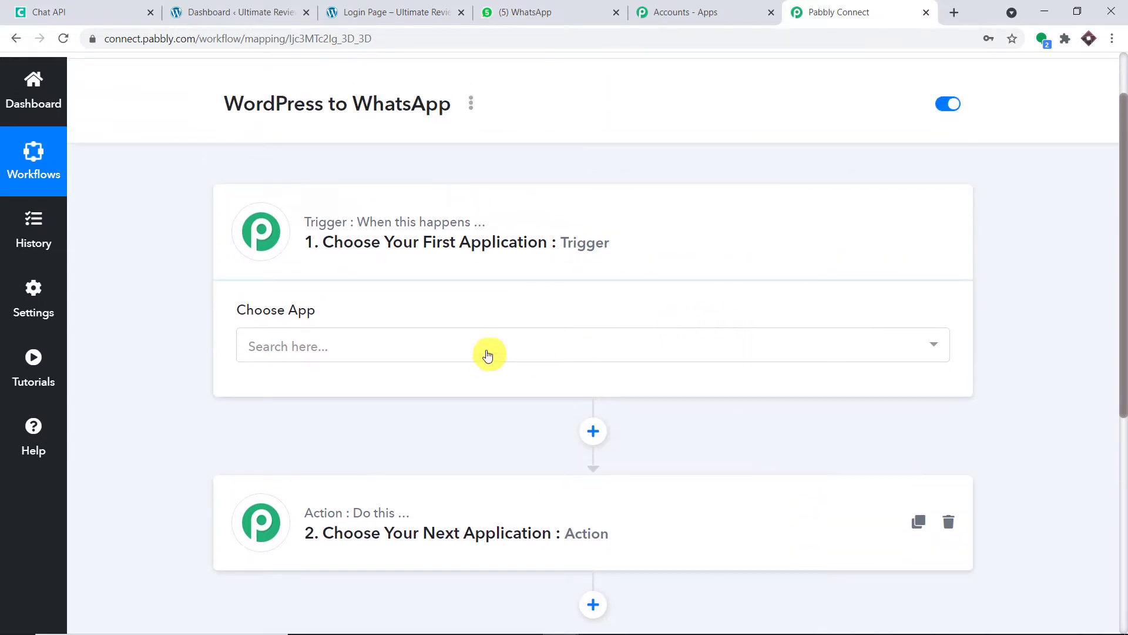
Search for and choose WordPress as the trigger app.
{"action": "left_click", "coordinate": [486, 351]}
{"action": "type", "text": "word"}
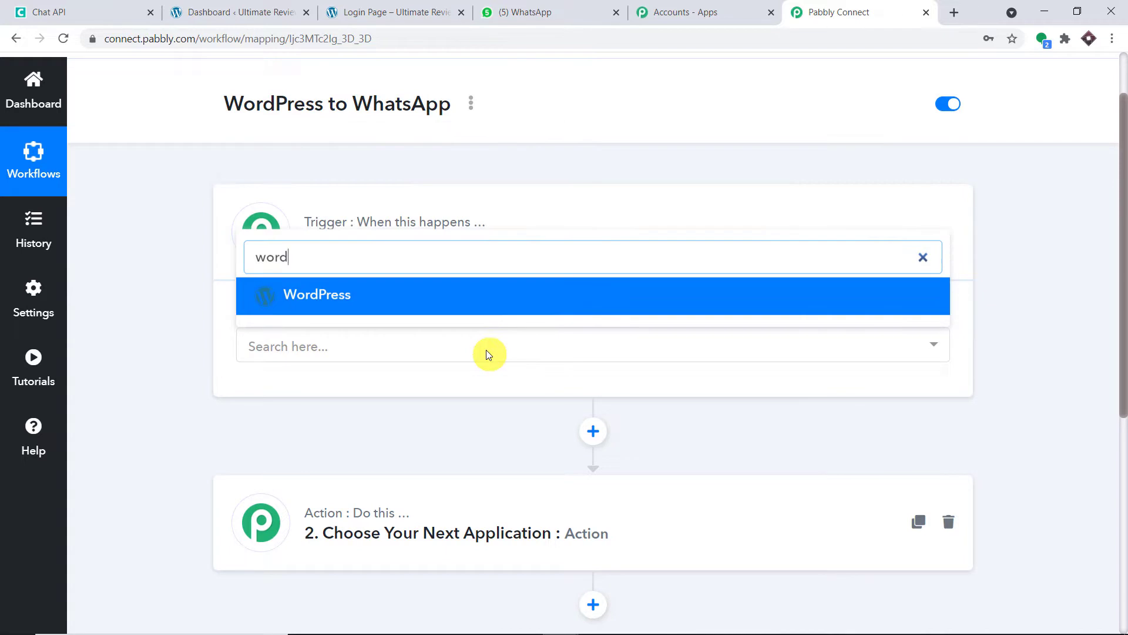
{"action": "left_click", "coordinate": [449, 298]}
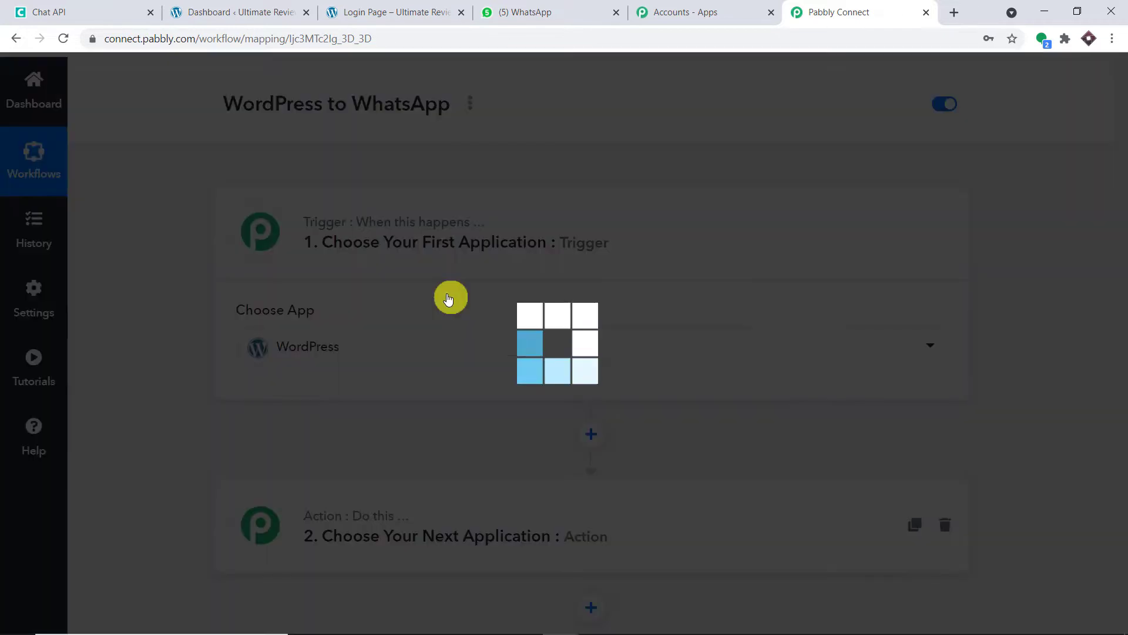
{"action": "scroll", "coordinate": [509, 401], "scroll_direction": "down", "scroll_amount": 1}
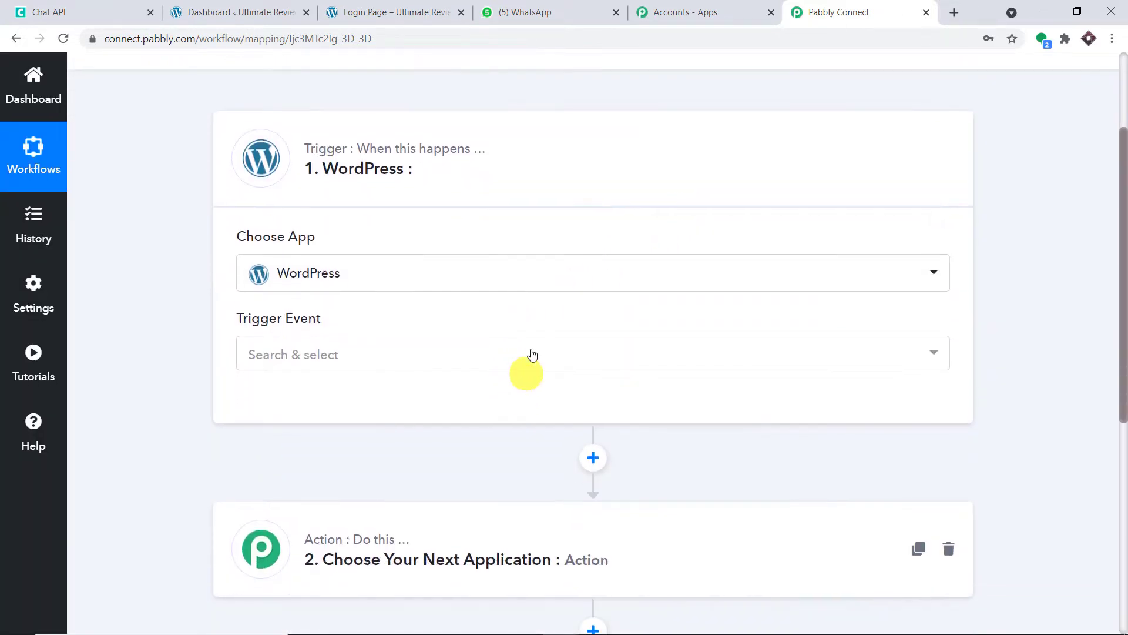
Set the WordPress trigger event to User Registers.
{"action": "left_click", "coordinate": [528, 354]}
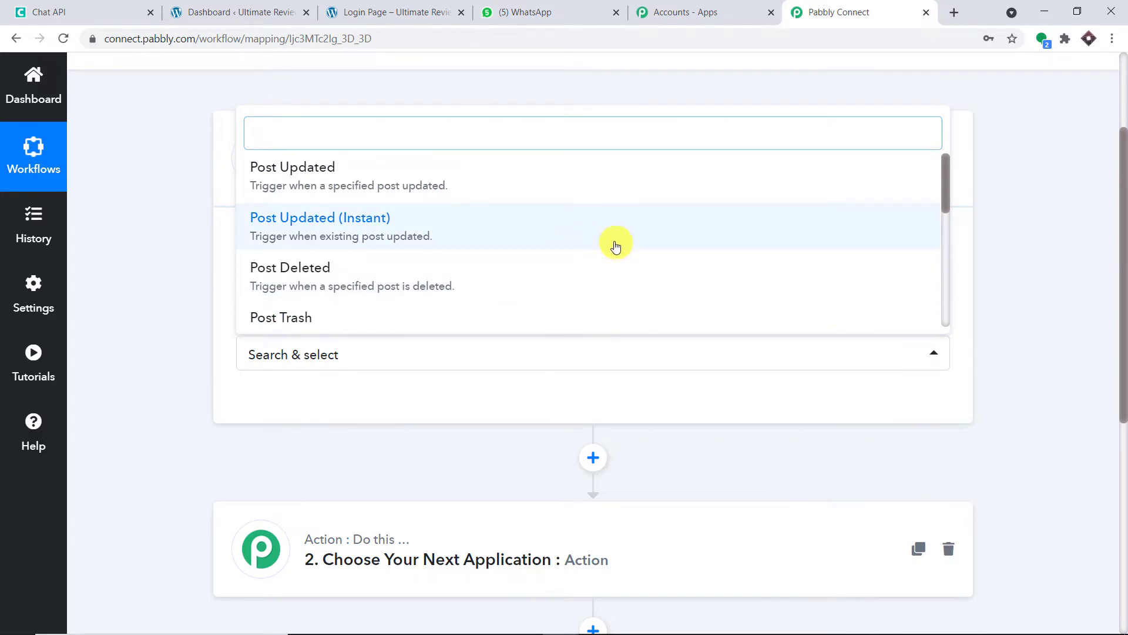
{"action": "scroll", "coordinate": [615, 244], "scroll_direction": "down", "scroll_amount": 2}
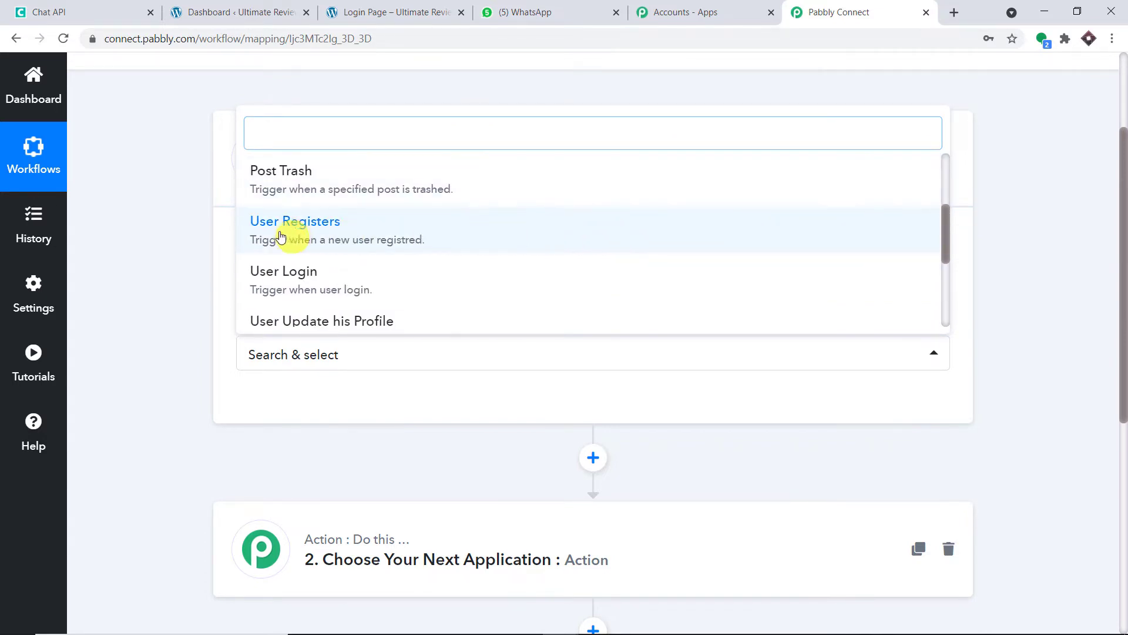
{"action": "left_click", "coordinate": [335, 228]}
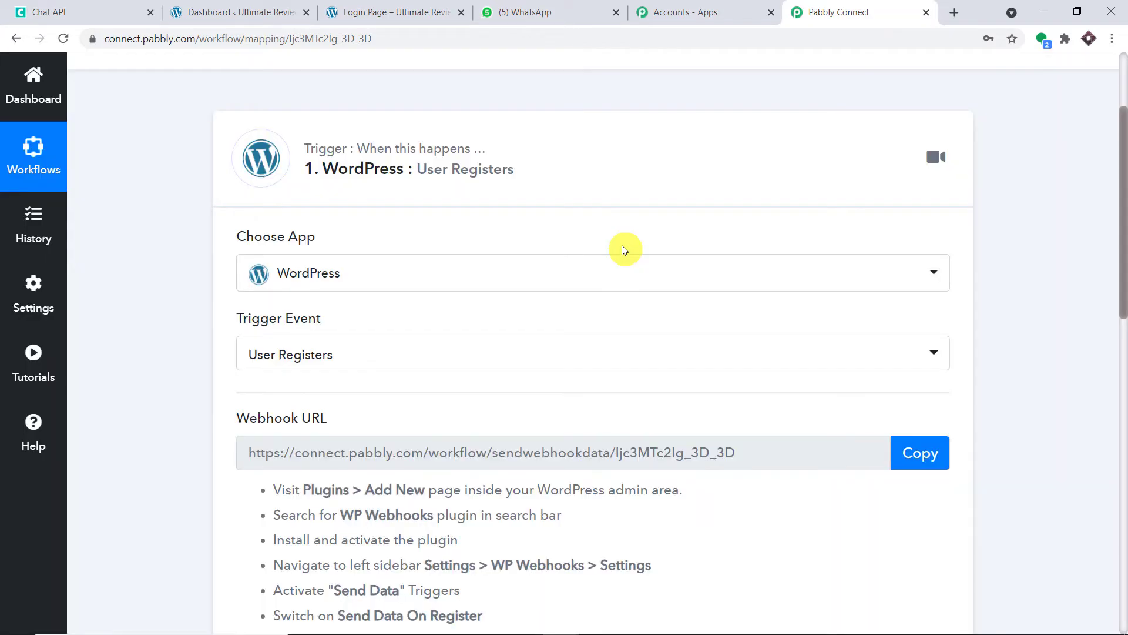
{"action": "scroll", "coordinate": [623, 250], "scroll_direction": "down", "scroll_amount": 1}
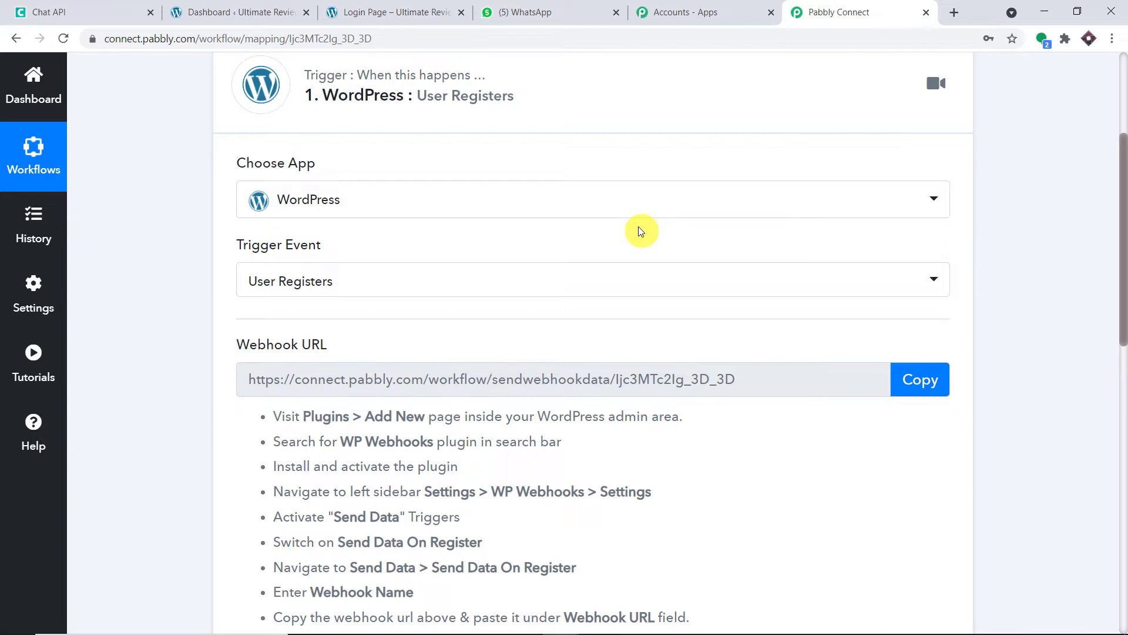
{"action": "left_click", "coordinate": [644, 278]}
{"action": "scroll", "coordinate": [565, 371], "scroll_direction": "down", "scroll_amount": 1}
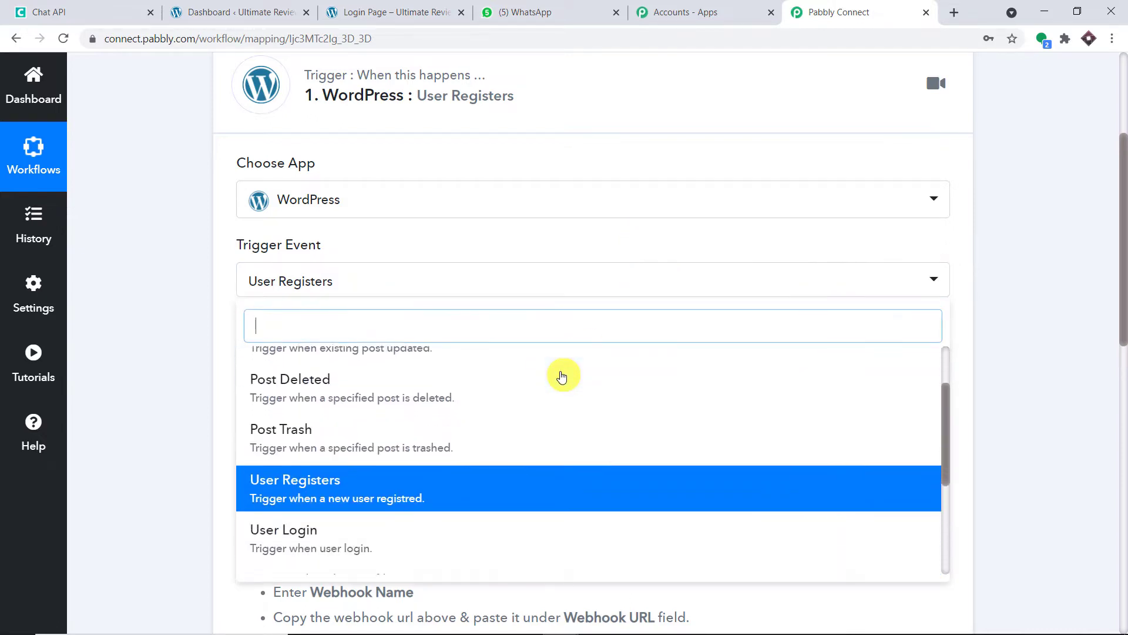
{"action": "scroll", "coordinate": [552, 394], "scroll_direction": "down", "scroll_amount": 1}
{"action": "scroll", "coordinate": [500, 508], "scroll_direction": "down", "scroll_amount": 2}
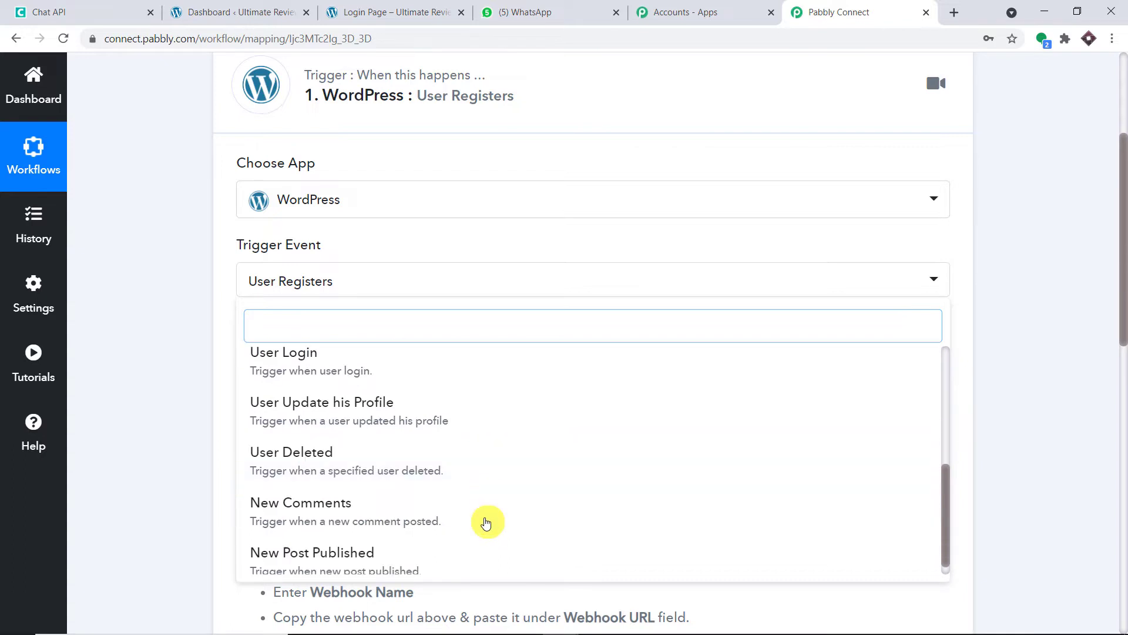
{"action": "scroll", "coordinate": [479, 505], "scroll_direction": "up", "scroll_amount": 2}
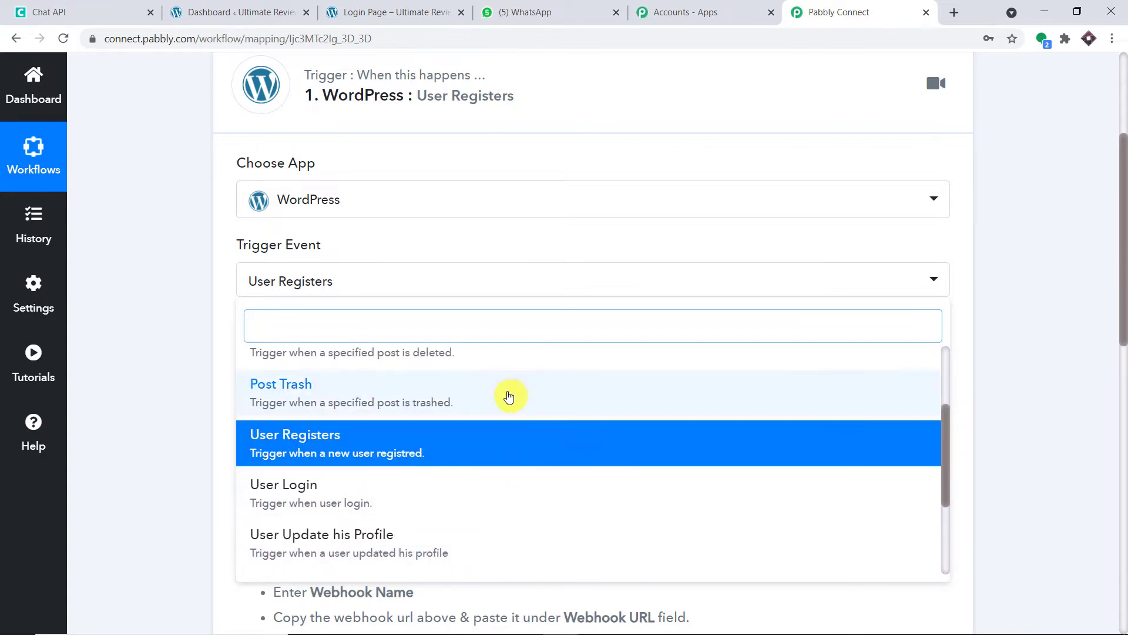
{"action": "scroll", "coordinate": [509, 397], "scroll_direction": "up", "scroll_amount": 1}
{"action": "left_click", "coordinate": [797, 245]}
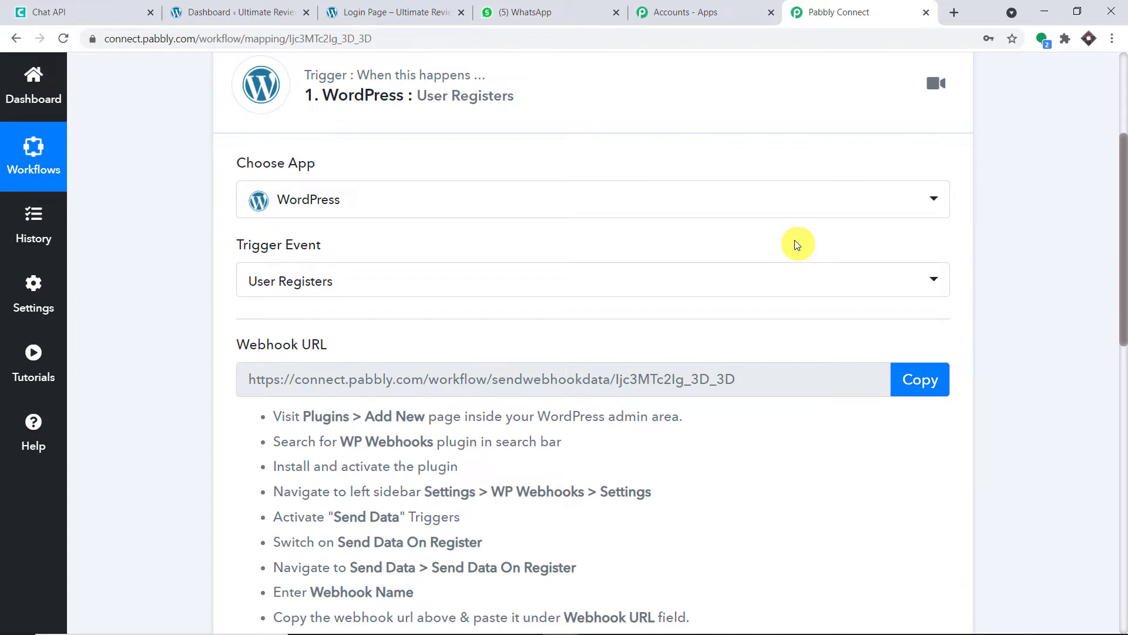
Open Pabbly's help forum in a new tab, then close it and return to the workflow.
{"action": "left_click", "coordinate": [40, 421]}
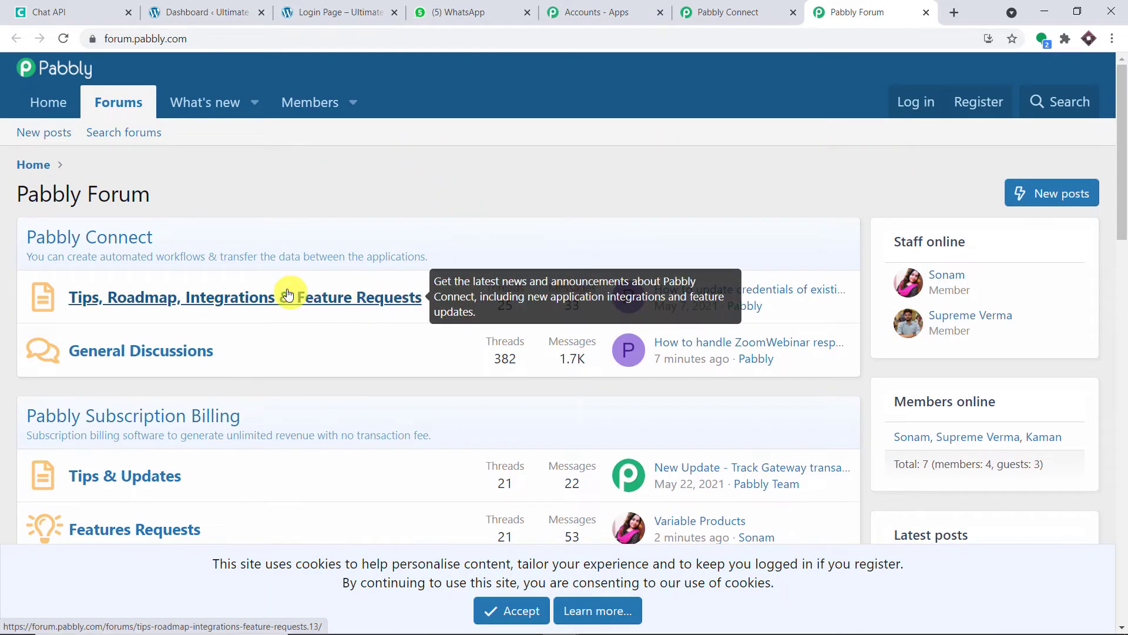
{"action": "left_click", "coordinate": [743, 5]}
{"action": "left_click", "coordinate": [926, 12]}
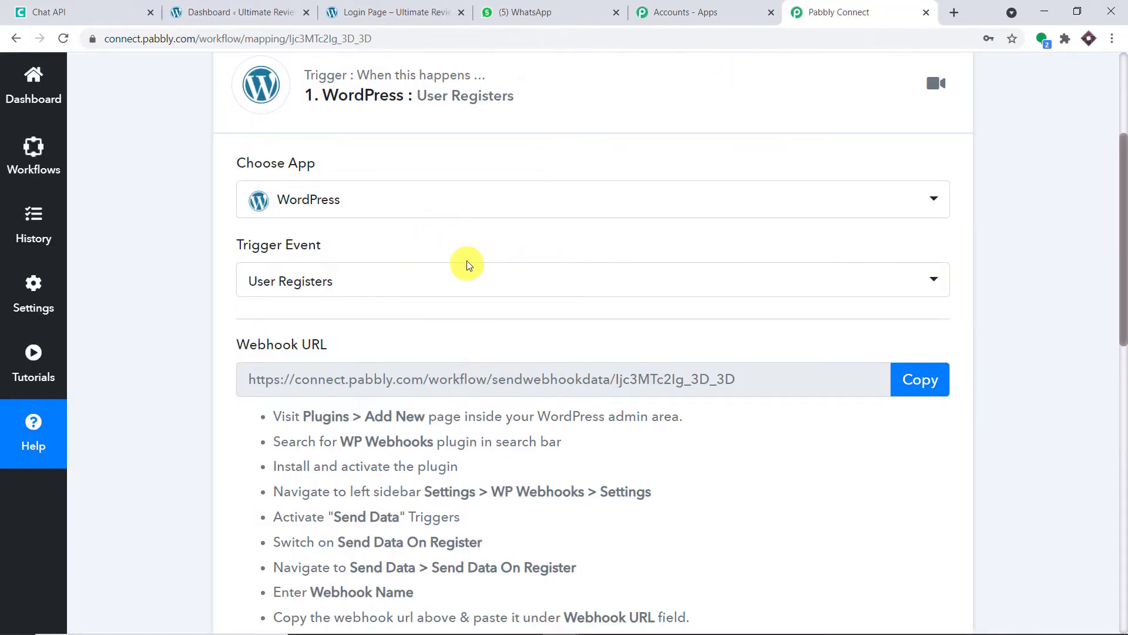
Copy the plugin name 'WP Webhooks' from the setup instructions and switch to the WordPress dashboard.
{"action": "scroll", "coordinate": [578, 245], "scroll_direction": "down", "scroll_amount": 2}
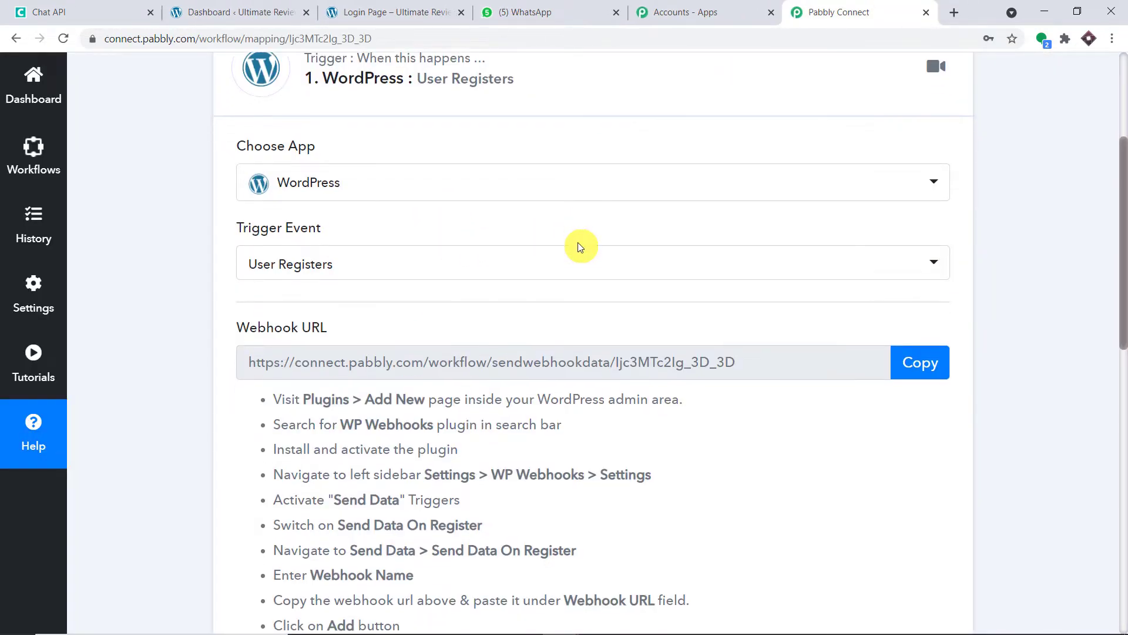
{"action": "scroll", "coordinate": [578, 246], "scroll_direction": "up", "scroll_amount": 2}
{"action": "scroll", "coordinate": [579, 246], "scroll_direction": "down", "scroll_amount": 2}
{"action": "scroll", "coordinate": [580, 246], "scroll_direction": "down", "scroll_amount": 2}
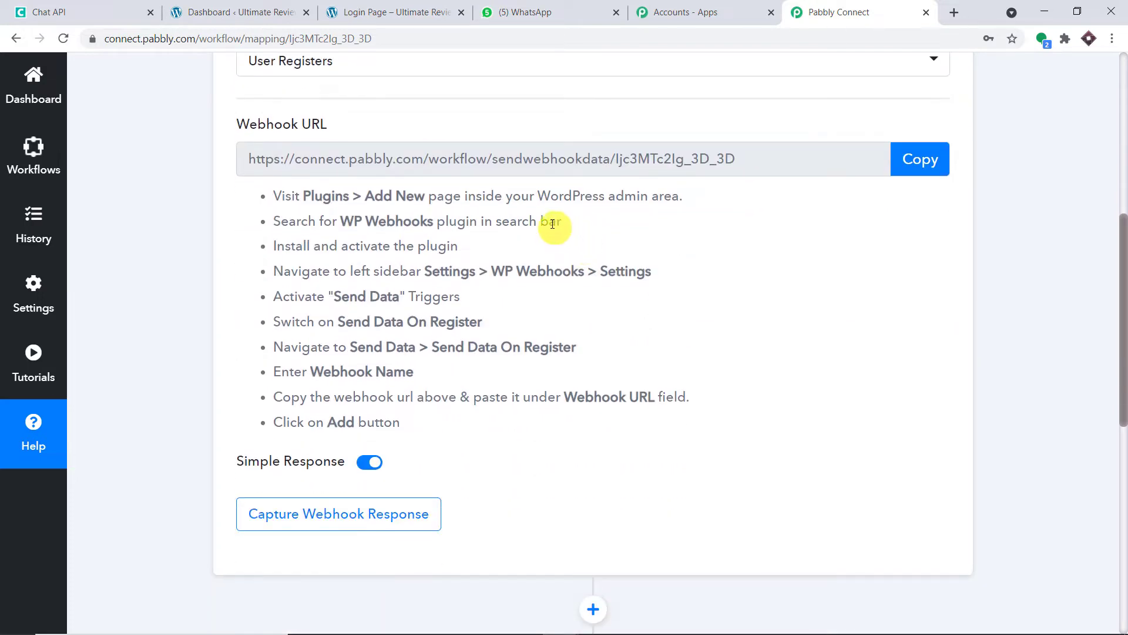
{"action": "scroll", "coordinate": [552, 229], "scroll_direction": "up", "scroll_amount": 1}
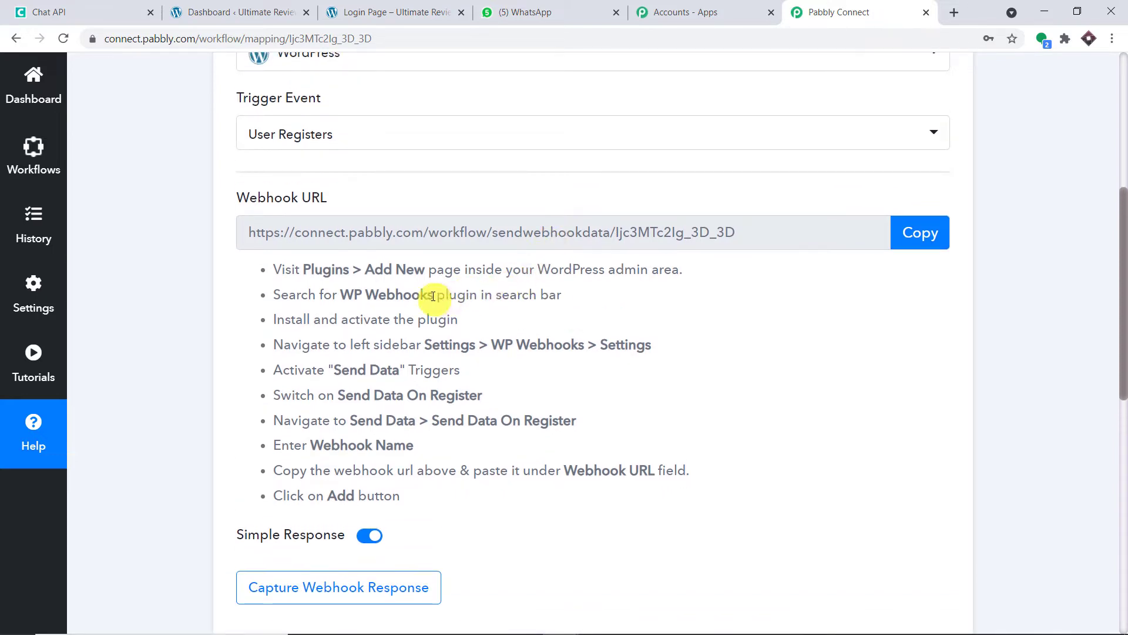
{"action": "left_click_drag", "start_coordinate": [433, 296], "coordinate": [340, 302]}
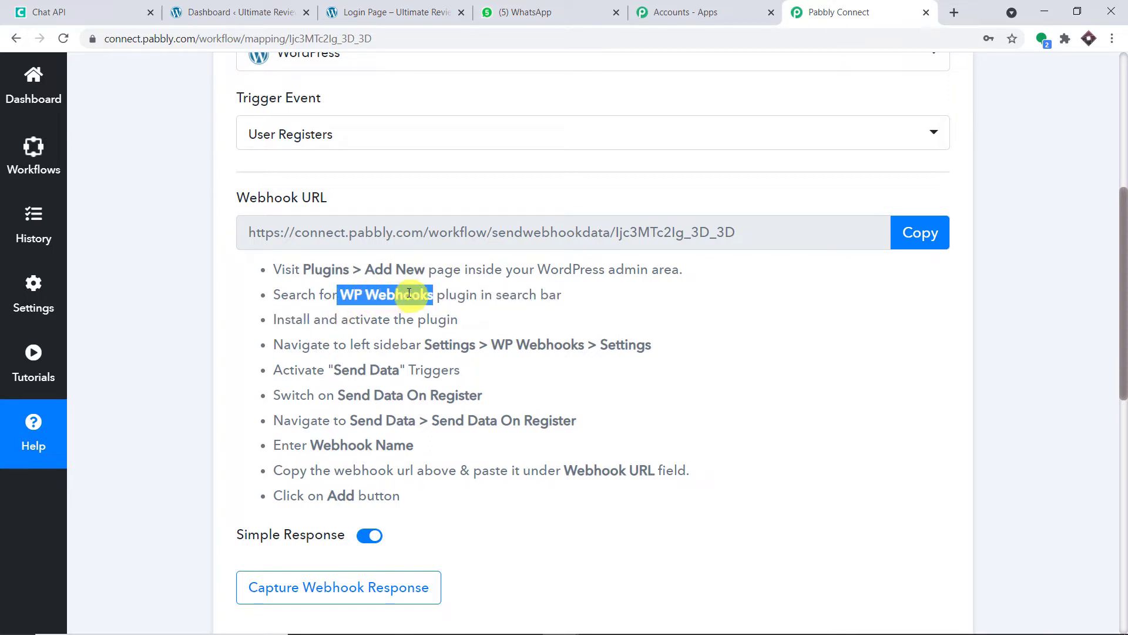
{"action": "right_click", "coordinate": [409, 293]}
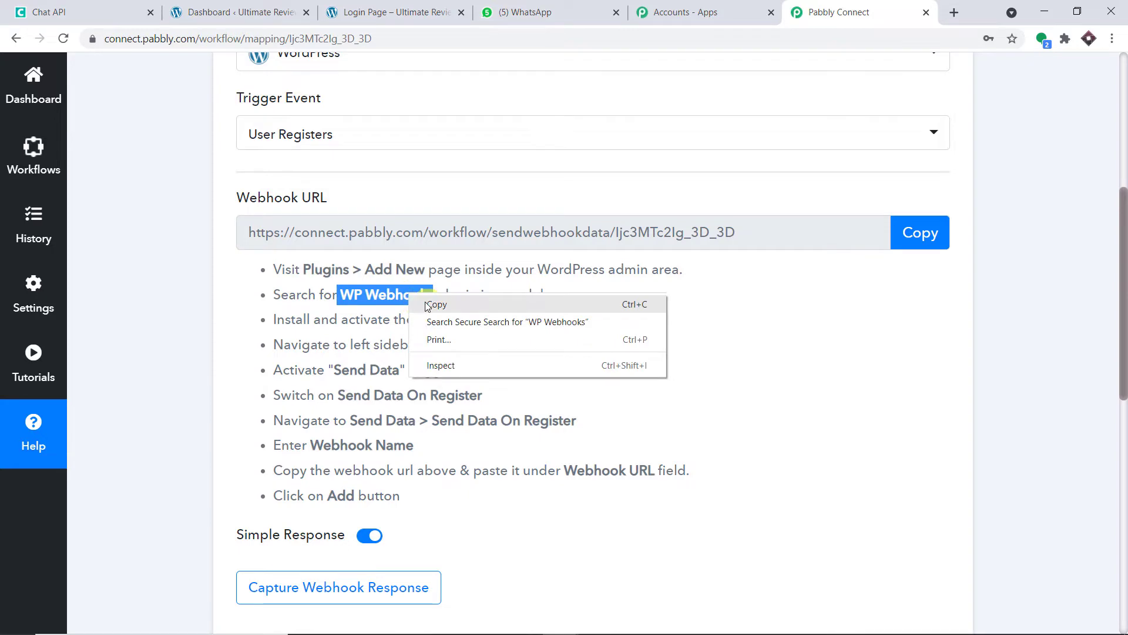
{"action": "left_click", "coordinate": [435, 305]}
{"action": "left_click", "coordinate": [253, 12]}
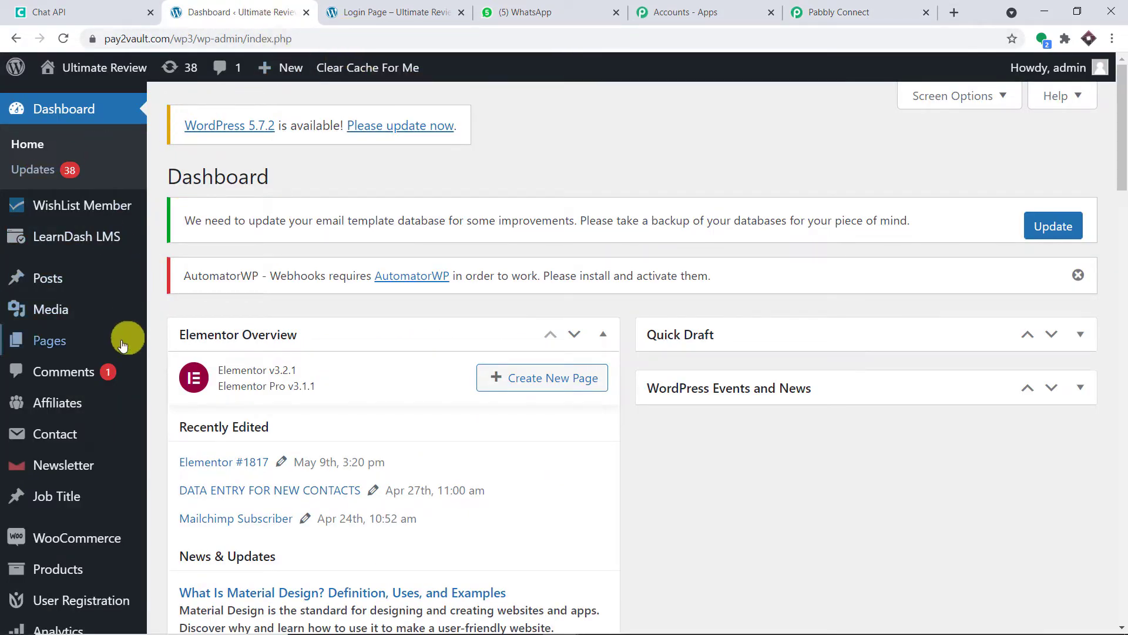
Filter Installed Plugins by pasting 'WP Webhooks' into the search box.
{"action": "mouse_move", "coordinate": [87, 419]}
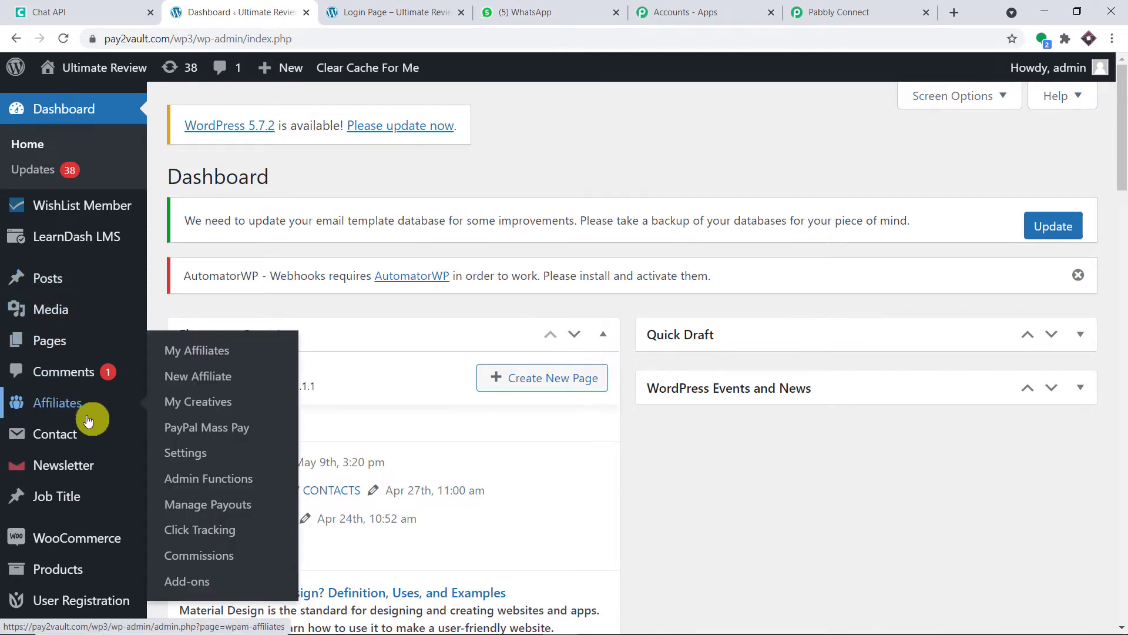
{"action": "scroll", "coordinate": [88, 419], "scroll_direction": "down", "scroll_amount": 5}
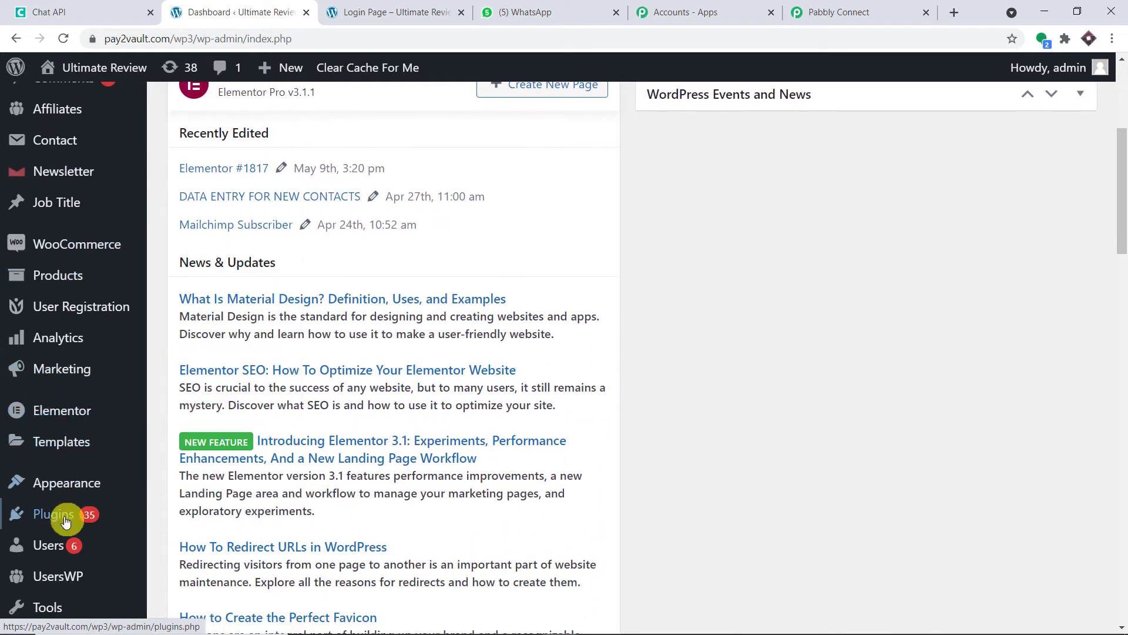
{"action": "mouse_move", "coordinate": [65, 522]}
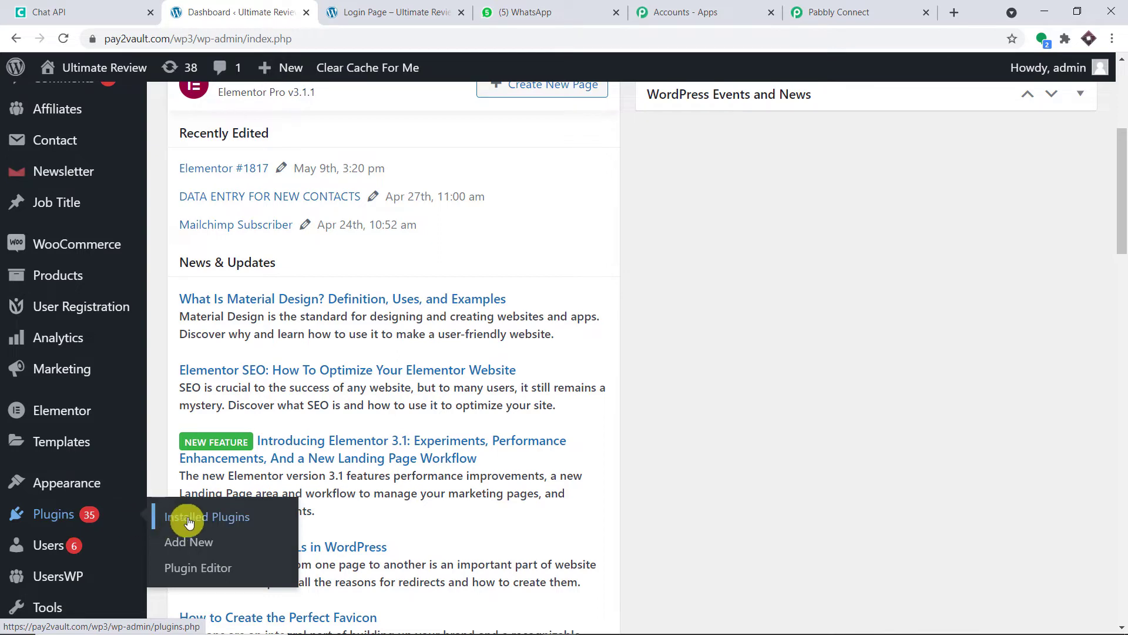
{"action": "left_click", "coordinate": [213, 521]}
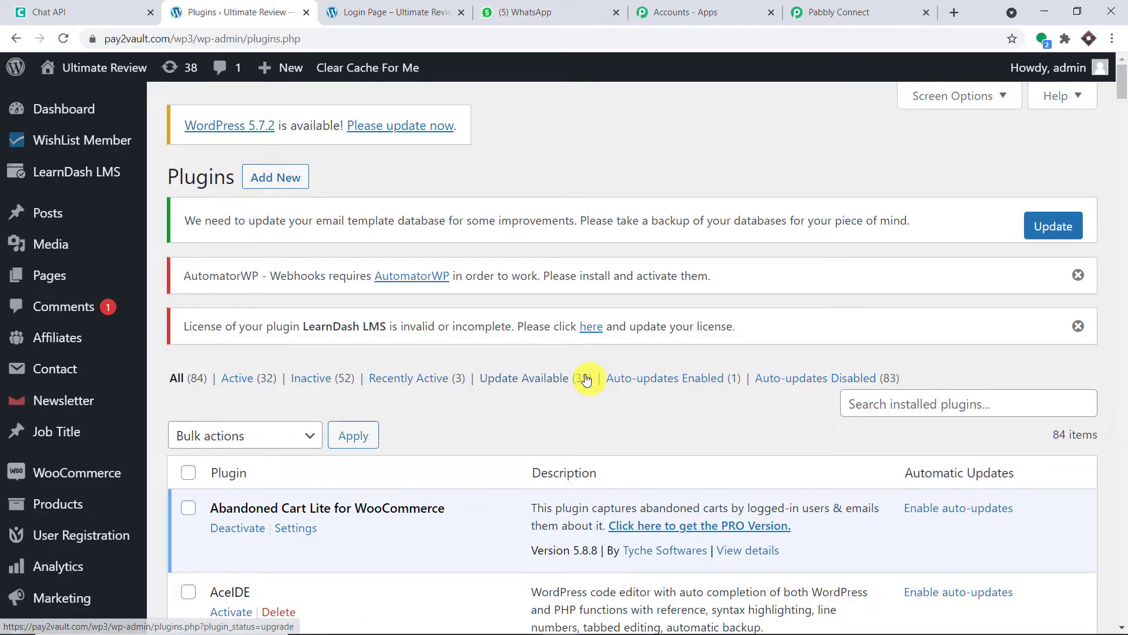
{"action": "left_click", "coordinate": [882, 404]}
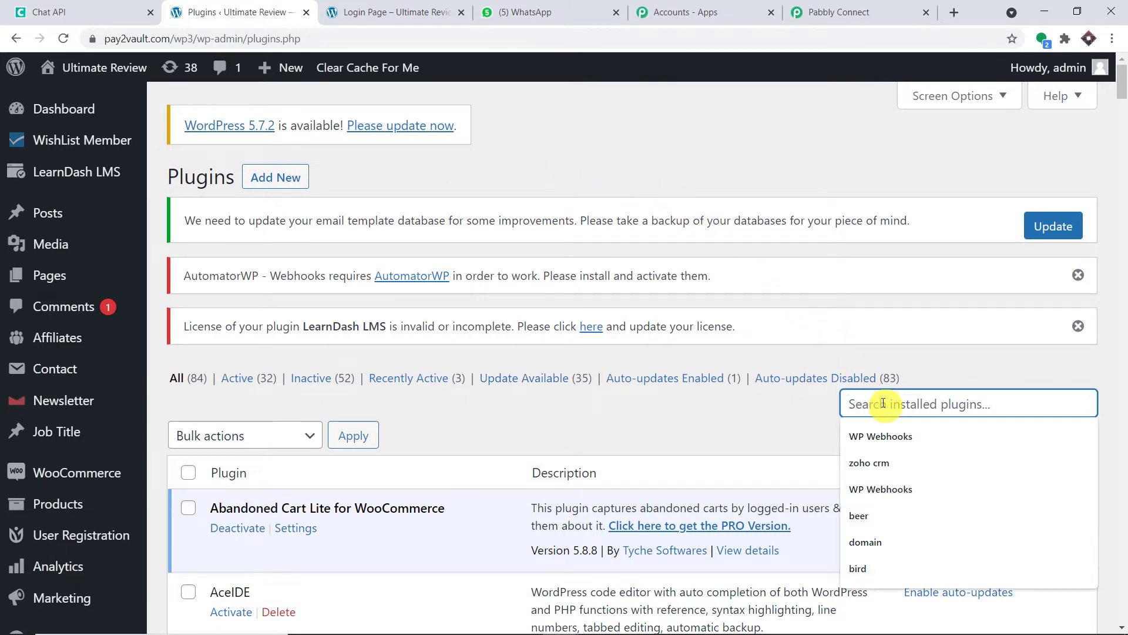
{"action": "key", "text": "ctrl+v"}
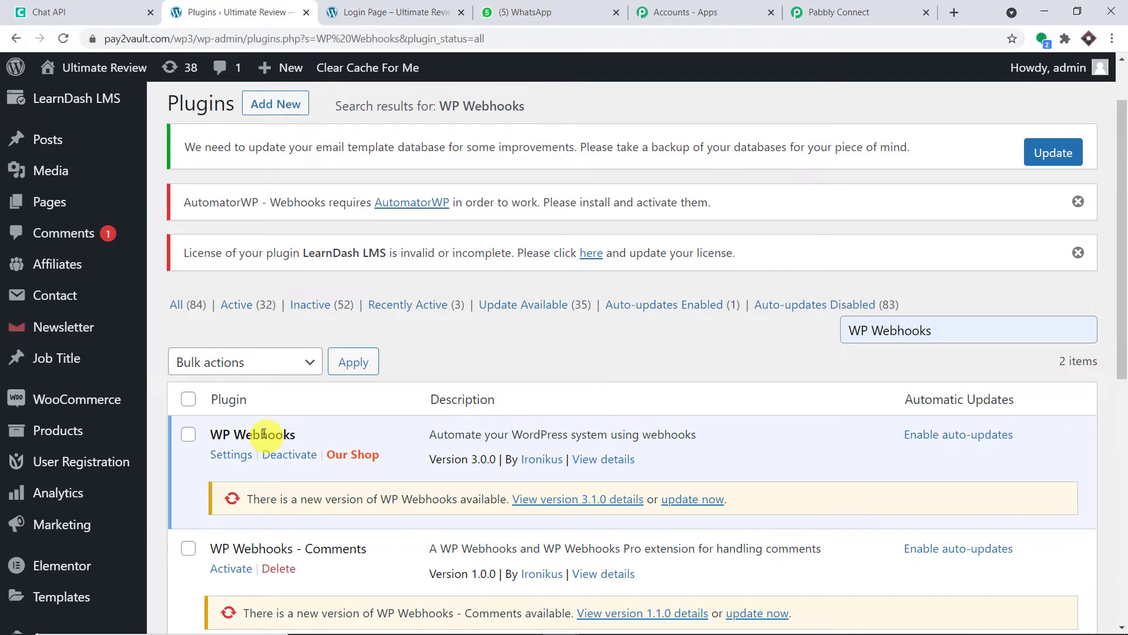
Open the WP Webhooks plugin's admin page.
{"action": "scroll", "coordinate": [264, 434], "scroll_direction": "up", "scroll_amount": 2}
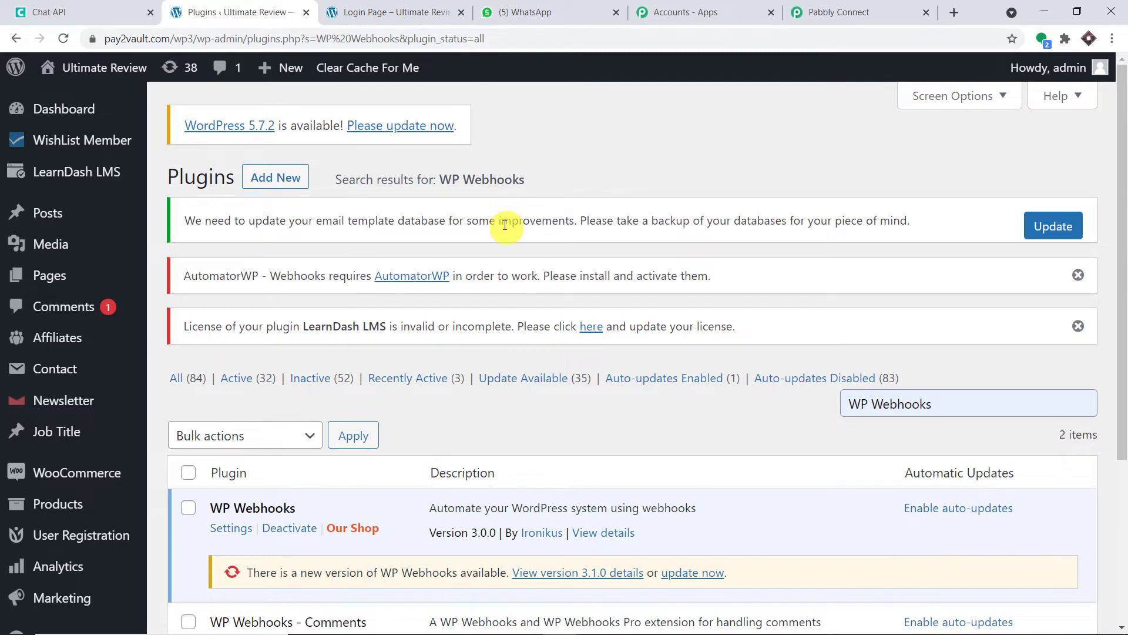
{"action": "scroll", "coordinate": [498, 212], "scroll_direction": "down", "scroll_amount": 2}
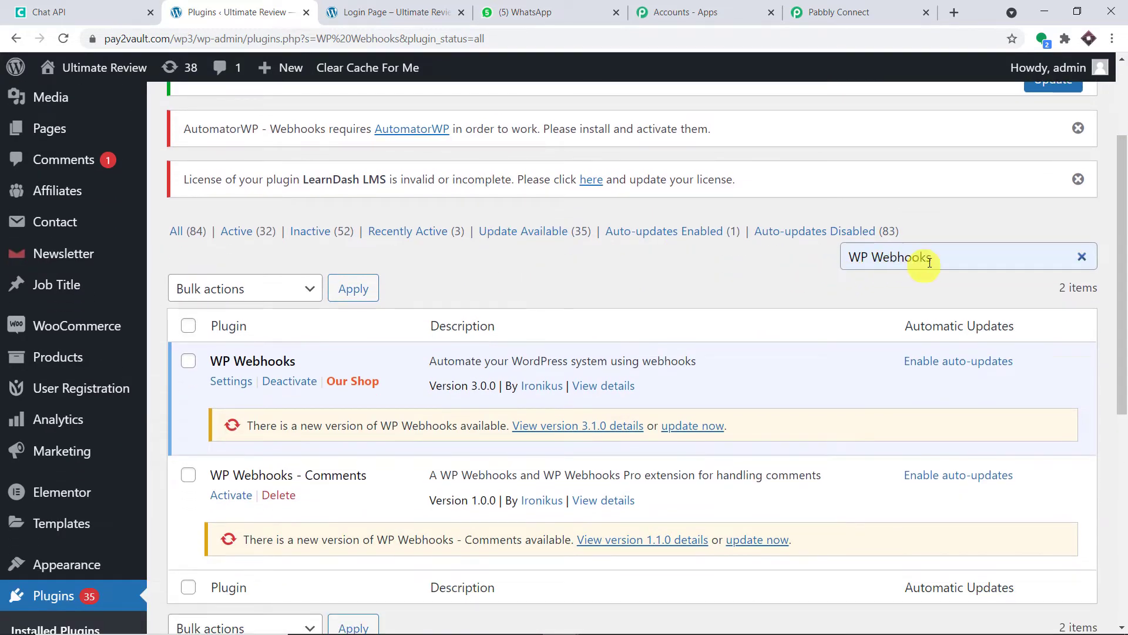
{"action": "scroll", "coordinate": [650, 251], "scroll_direction": "down", "scroll_amount": 1}
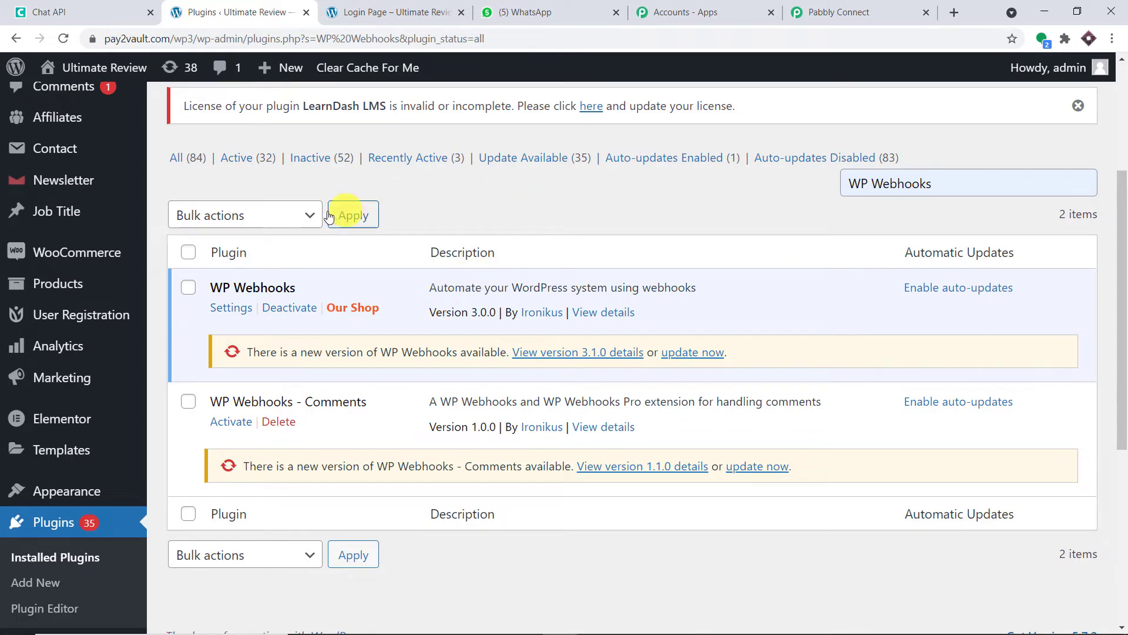
{"action": "left_click", "coordinate": [245, 313]}
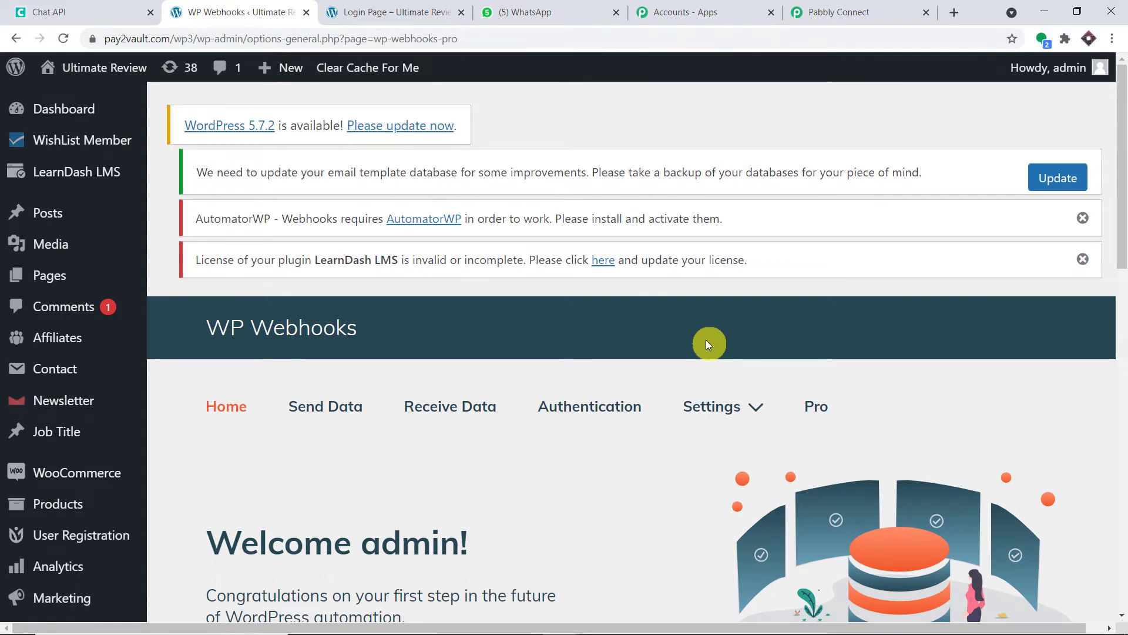
On WP Webhooks' Send Data tab, select the Send Data On Register trigger.
{"action": "scroll", "coordinate": [708, 344], "scroll_direction": "down", "scroll_amount": 2}
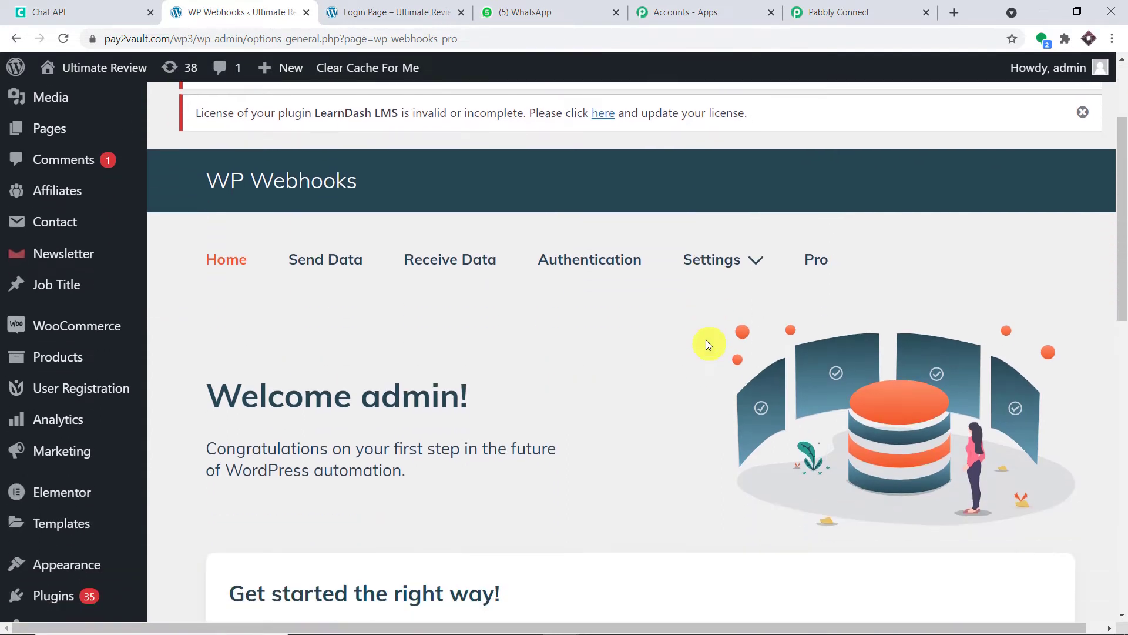
{"action": "left_click", "coordinate": [336, 263]}
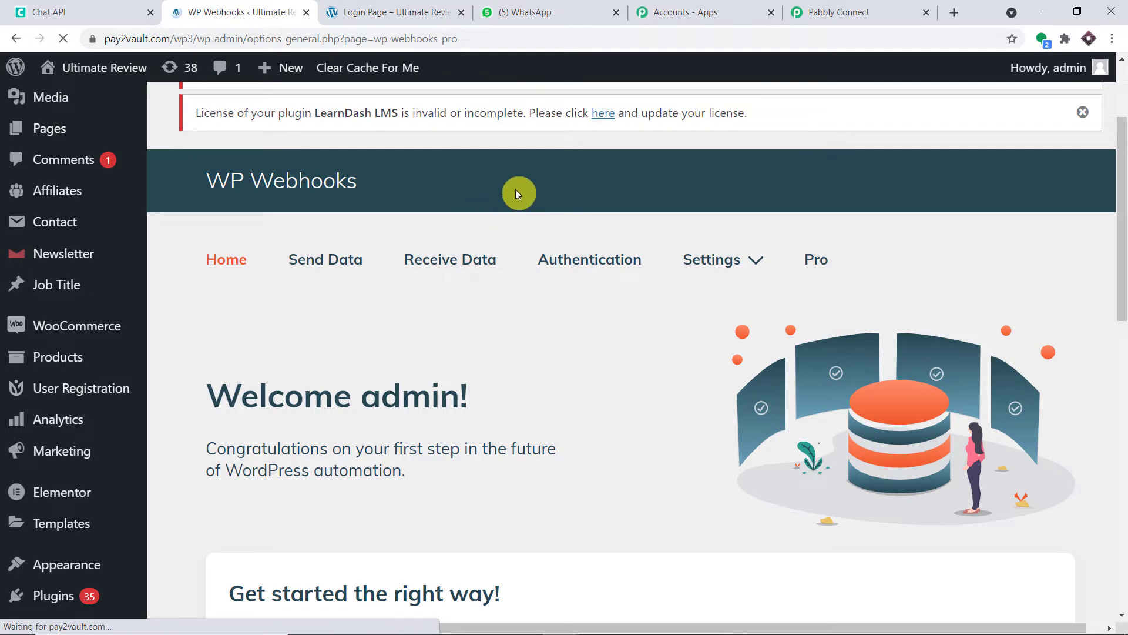
{"action": "scroll", "coordinate": [491, 235], "scroll_direction": "down", "scroll_amount": 3}
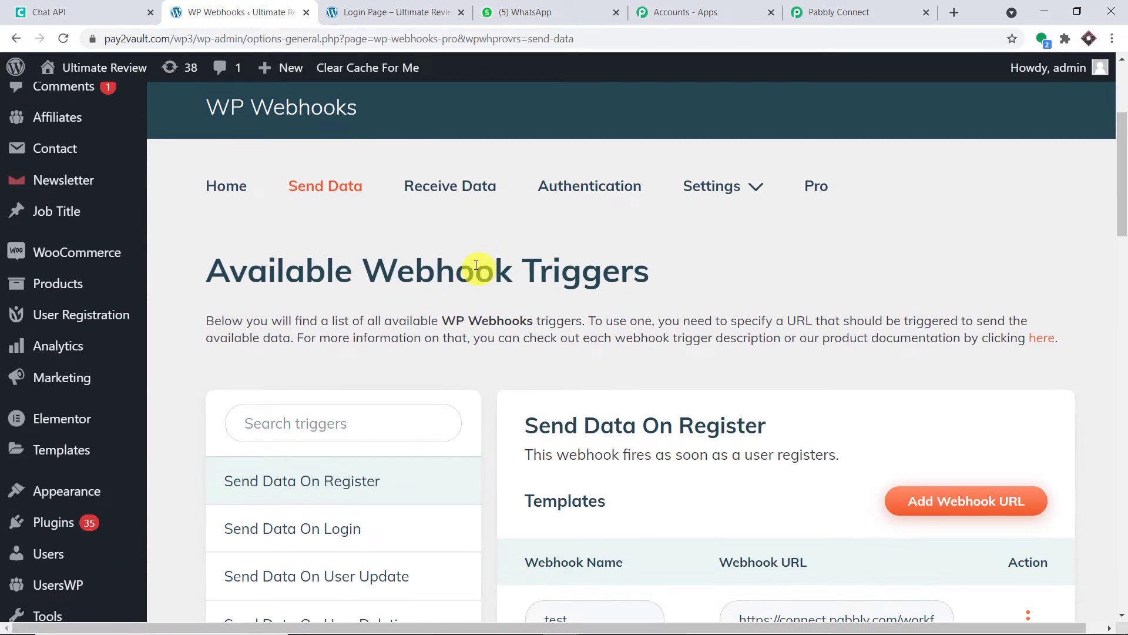
{"action": "scroll", "coordinate": [476, 265], "scroll_direction": "down", "scroll_amount": 2}
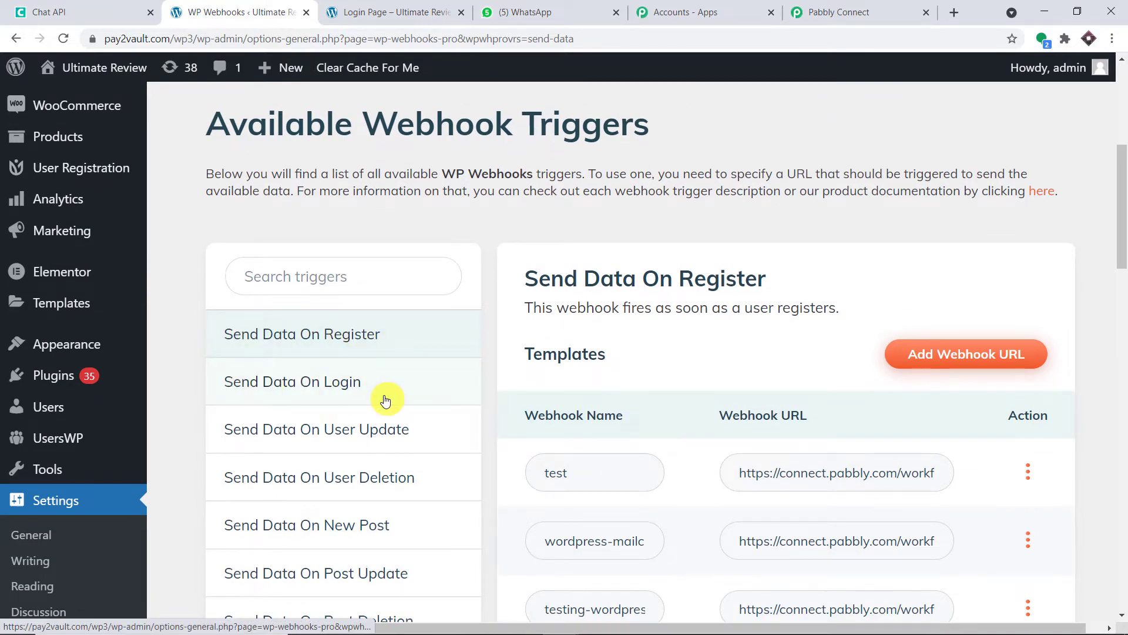
{"action": "scroll", "coordinate": [385, 399], "scroll_direction": "down", "scroll_amount": 1}
{"action": "scroll", "coordinate": [420, 370], "scroll_direction": "down", "scroll_amount": 1}
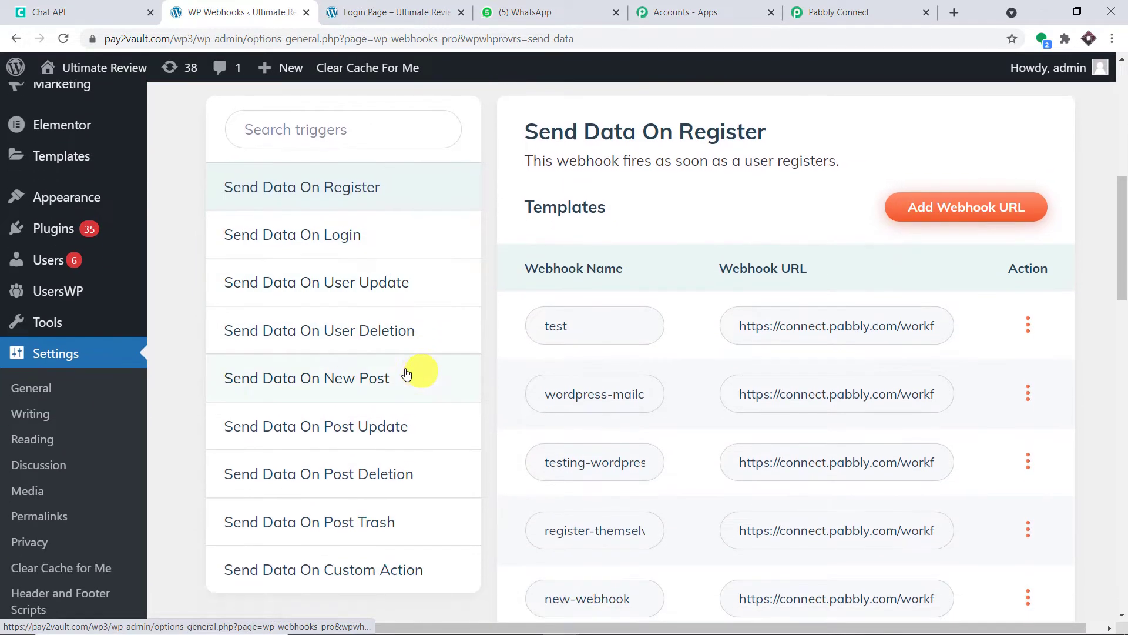
{"action": "left_click", "coordinate": [337, 198]}
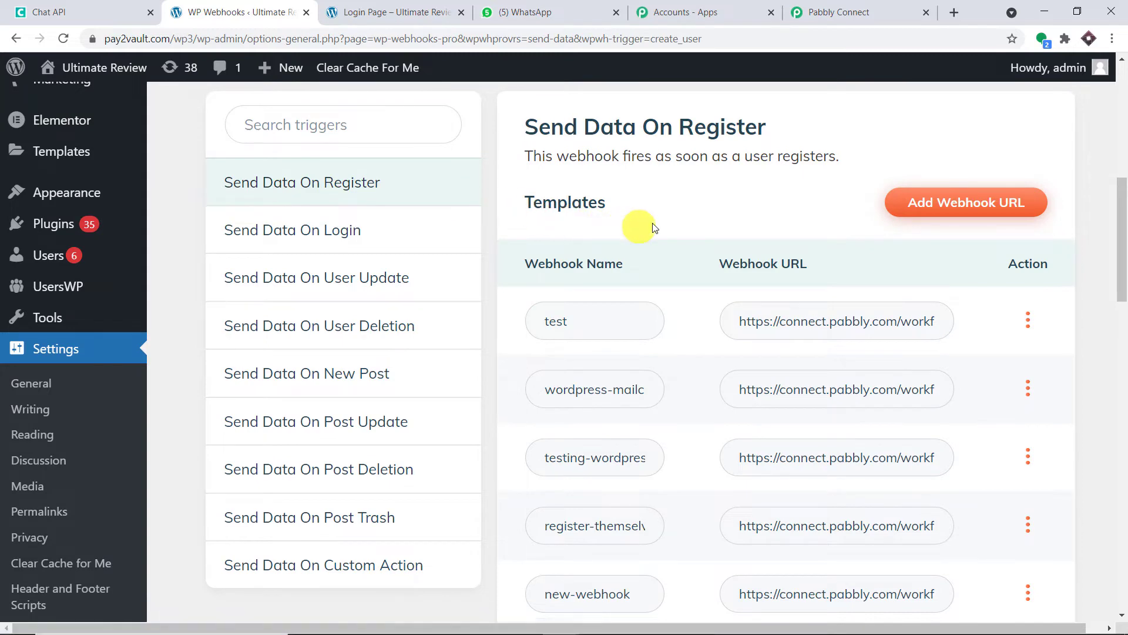
{"action": "scroll", "coordinate": [719, 224], "scroll_direction": "up", "scroll_amount": 1}
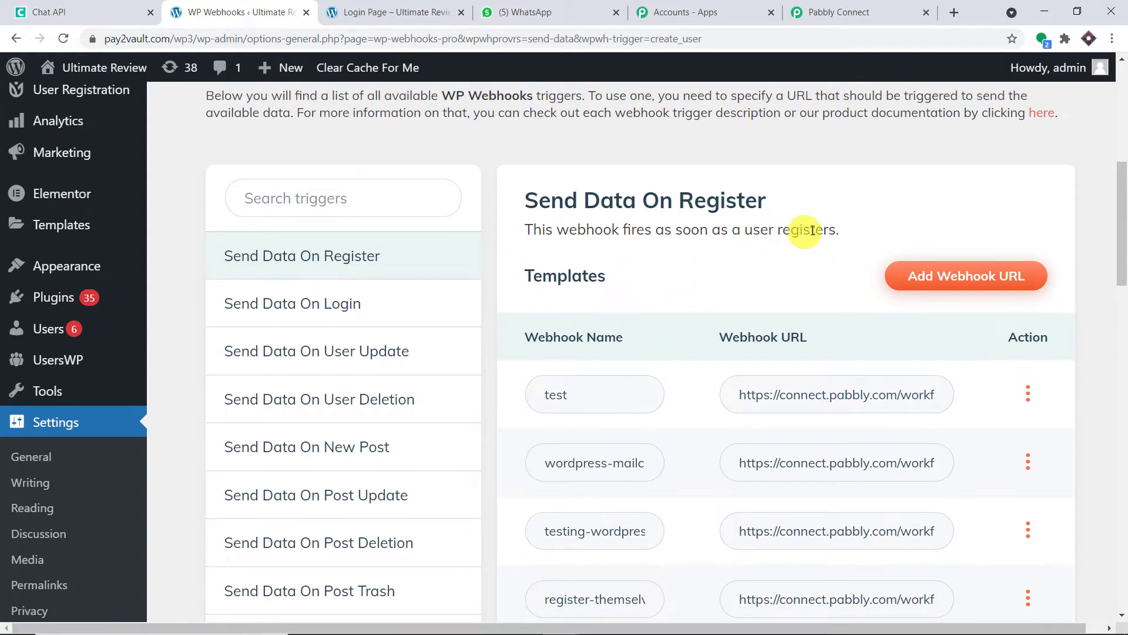
{"action": "left_click", "coordinate": [954, 281]}
Name the new webhook 'WordPress Data to WhatsApp' and copy Pabbly Connect's webhook URL.
{"action": "left_click", "coordinate": [475, 218]}
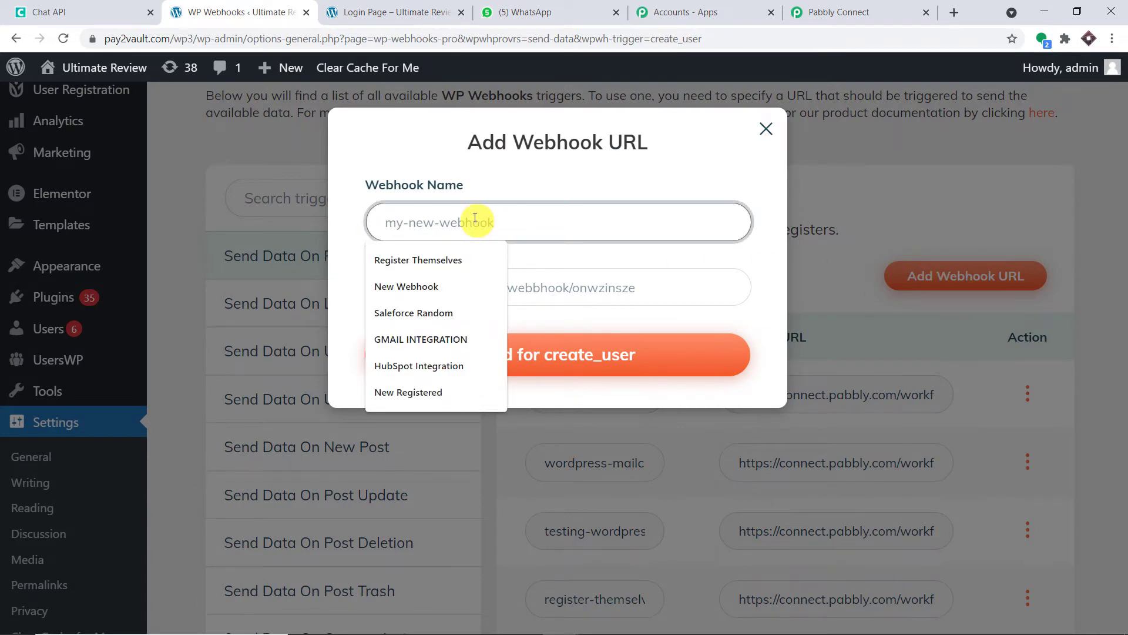
{"action": "type", "text": "Wor"}
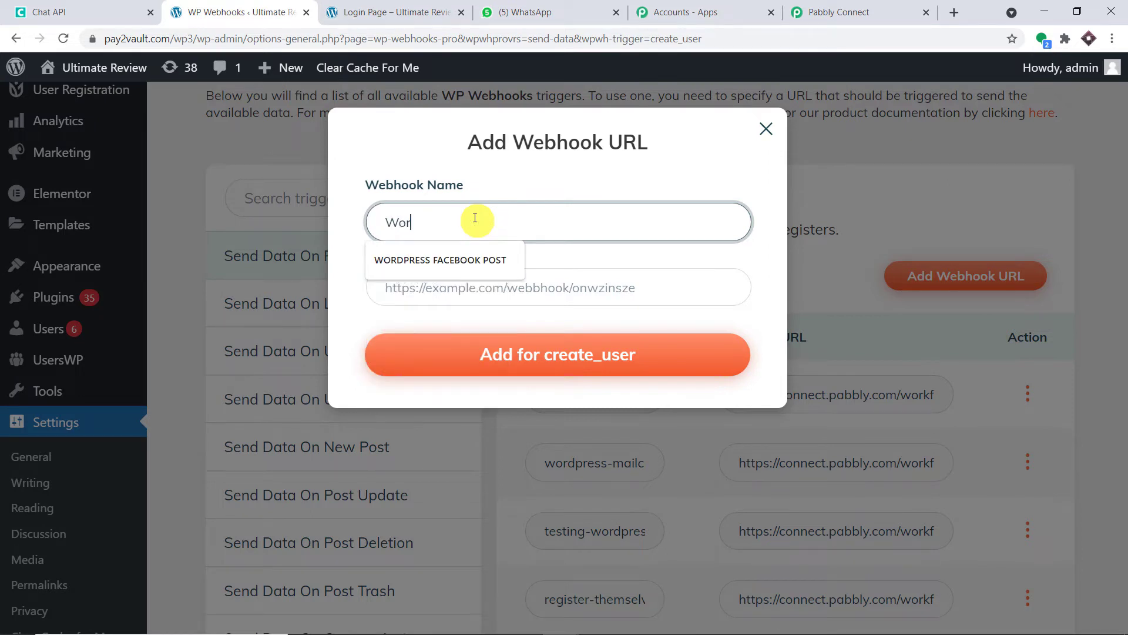
{"action": "type", "text": "dPress Dat"}
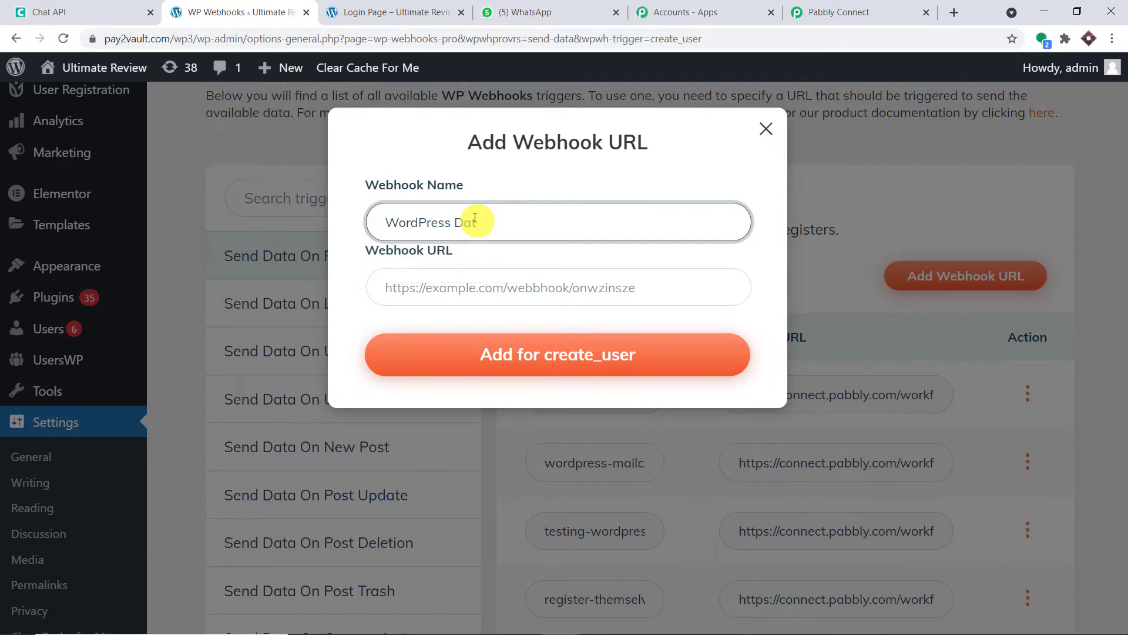
{"action": "type", "text": "a to WhatsaApp"}
{"action": "left_click", "coordinate": [823, 12]}
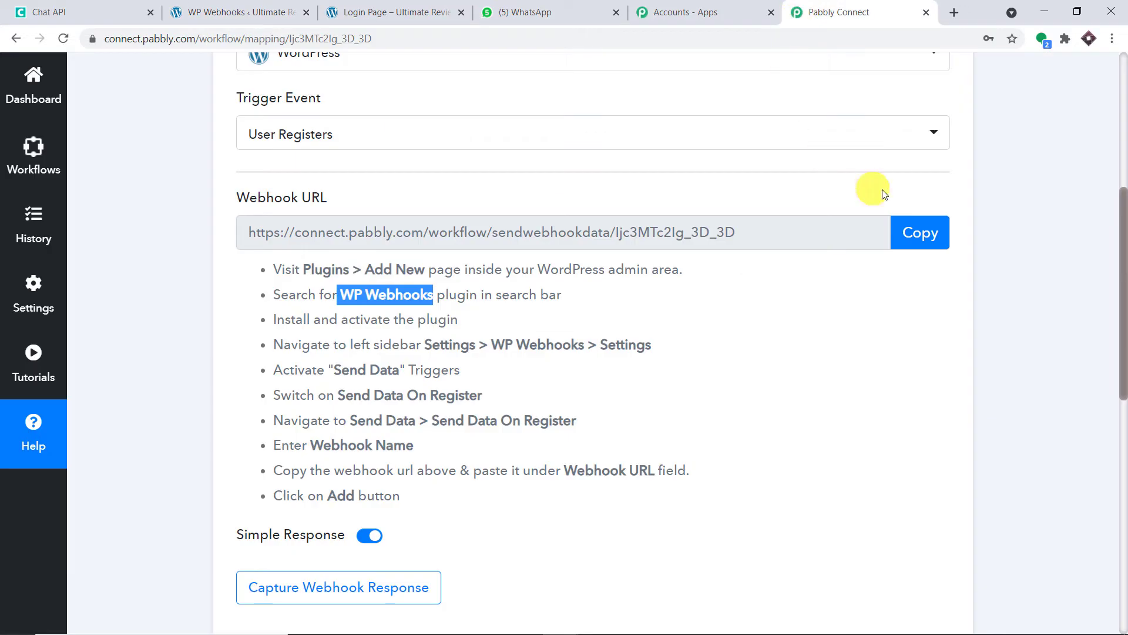
{"action": "left_click", "coordinate": [922, 235]}
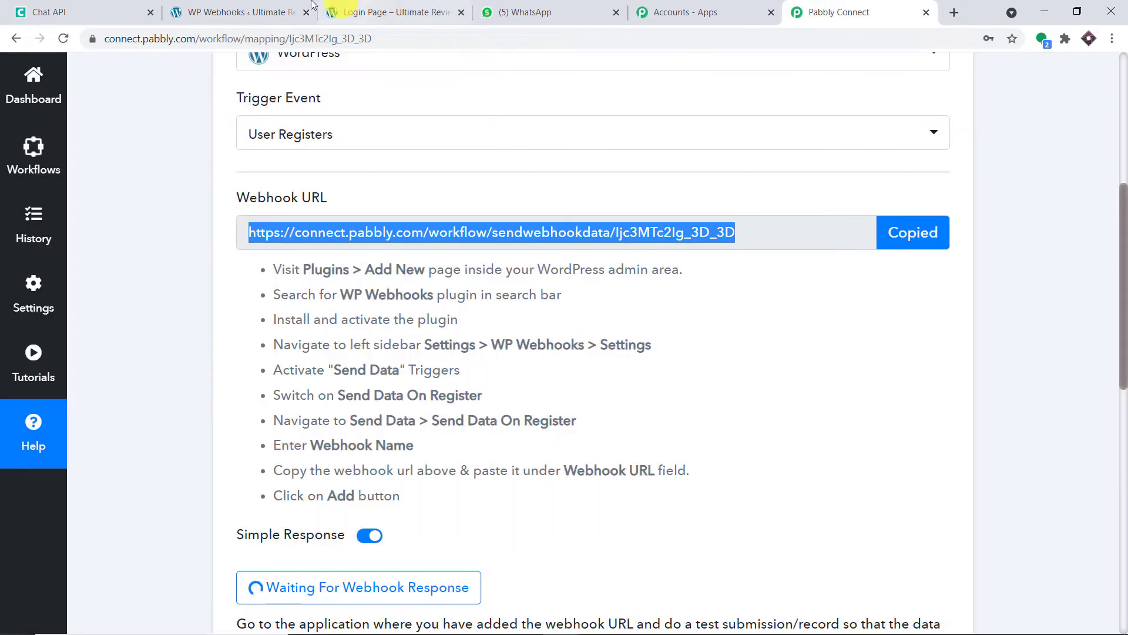
{"action": "left_click", "coordinate": [280, 11]}
{"action": "left_click", "coordinate": [521, 288]}
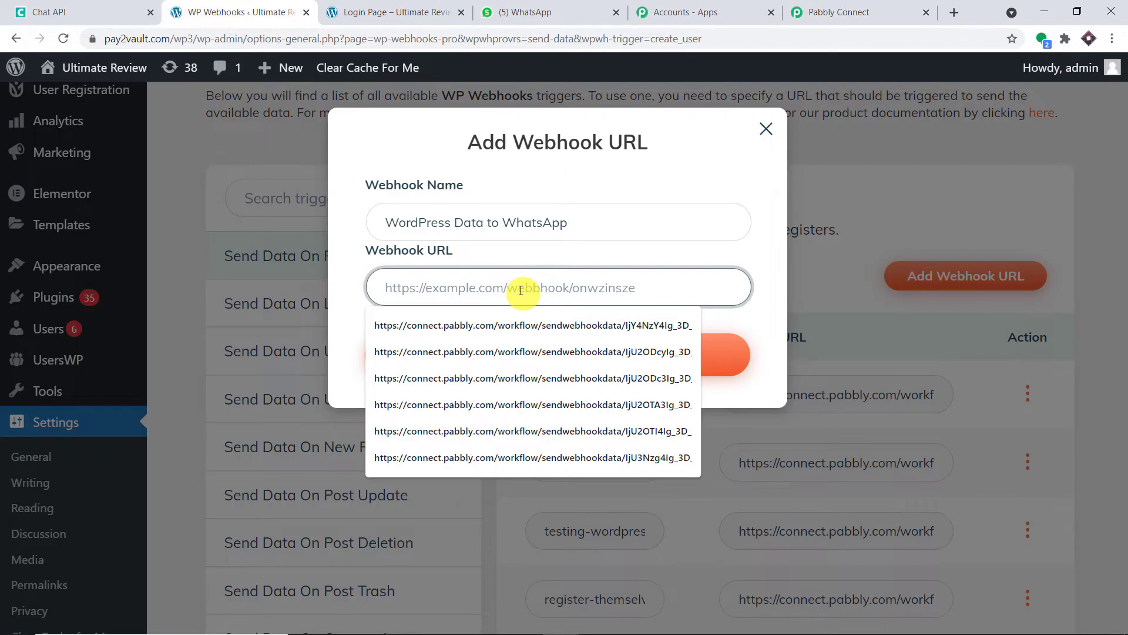
Add the pasted Pabbly webhook URL to Send Data On Register, then return to Pabbly Connect.
{"action": "key", "text": "ctrl+v"}
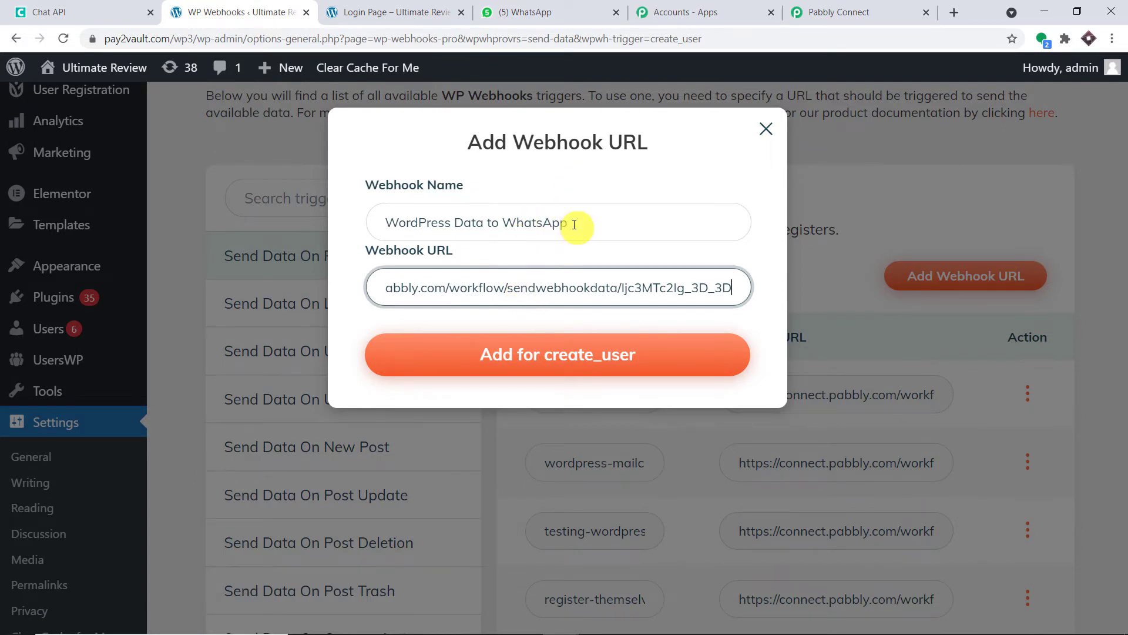
{"action": "left_click", "coordinate": [564, 358]}
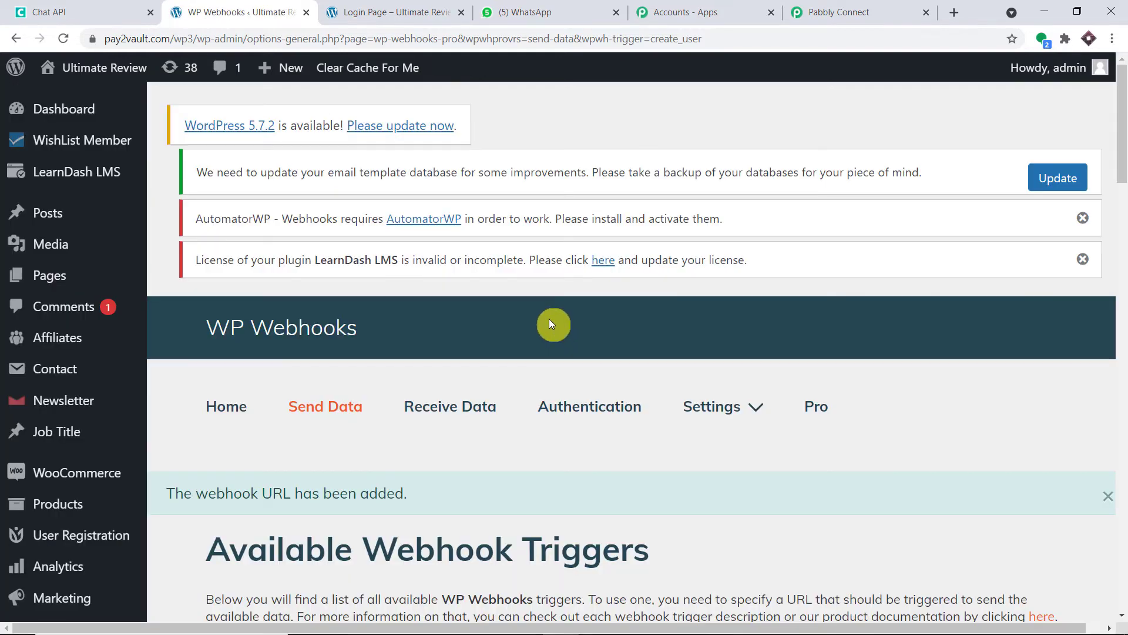
{"action": "scroll", "coordinate": [547, 323], "scroll_direction": "down", "scroll_amount": 3}
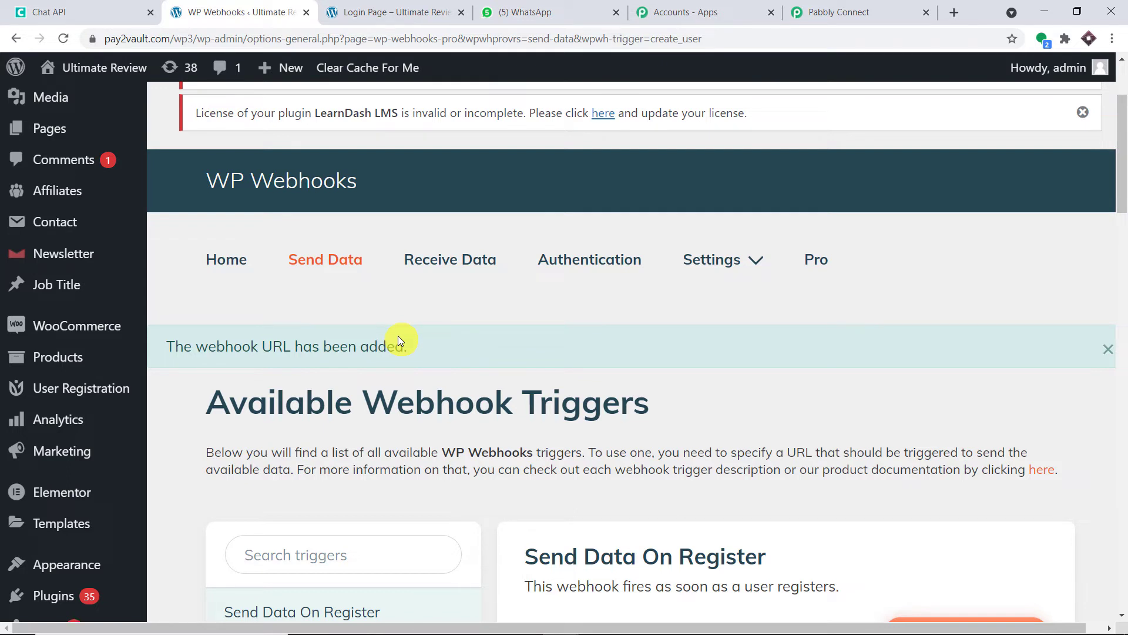
{"action": "left_click", "coordinate": [862, 10]}
{"action": "scroll", "coordinate": [634, 264], "scroll_direction": "down", "scroll_amount": 3}
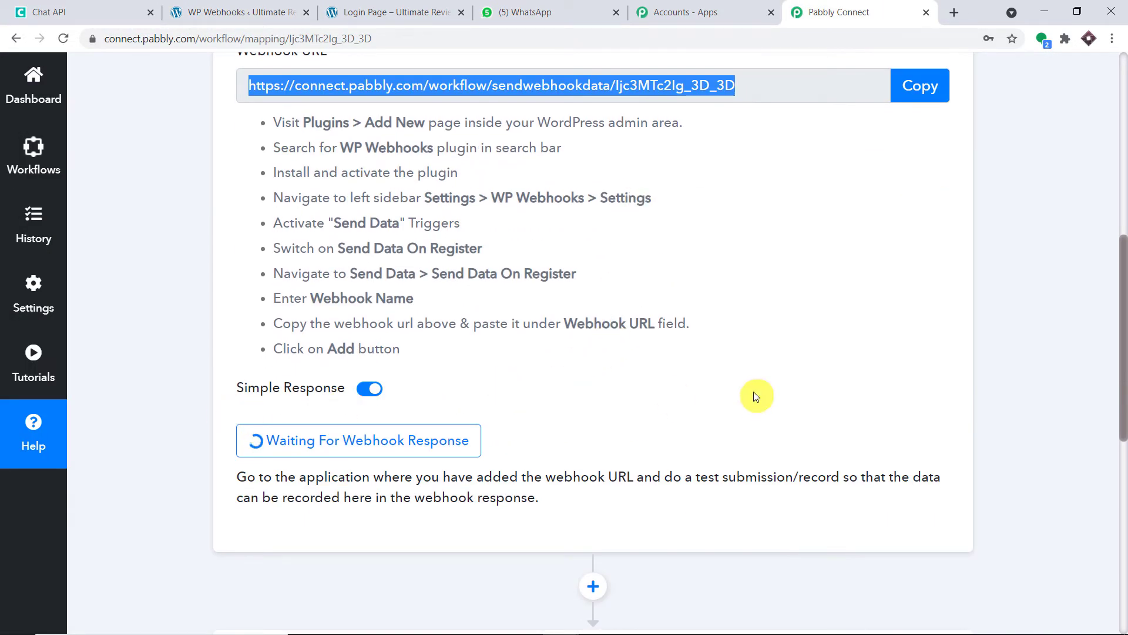
Return to the site's Login Page and reload it for an empty registration form.
{"action": "left_click", "coordinate": [420, 13]}
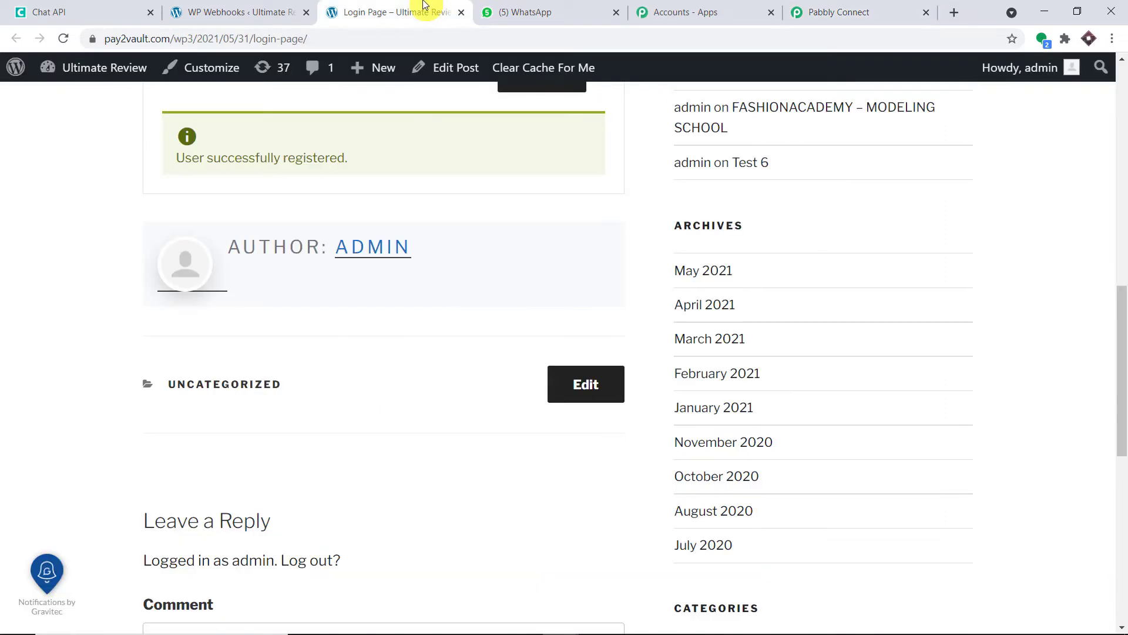
{"action": "scroll", "coordinate": [513, 231], "scroll_direction": "up", "scroll_amount": 7}
{"action": "scroll", "coordinate": [513, 227], "scroll_direction": "up", "scroll_amount": 3}
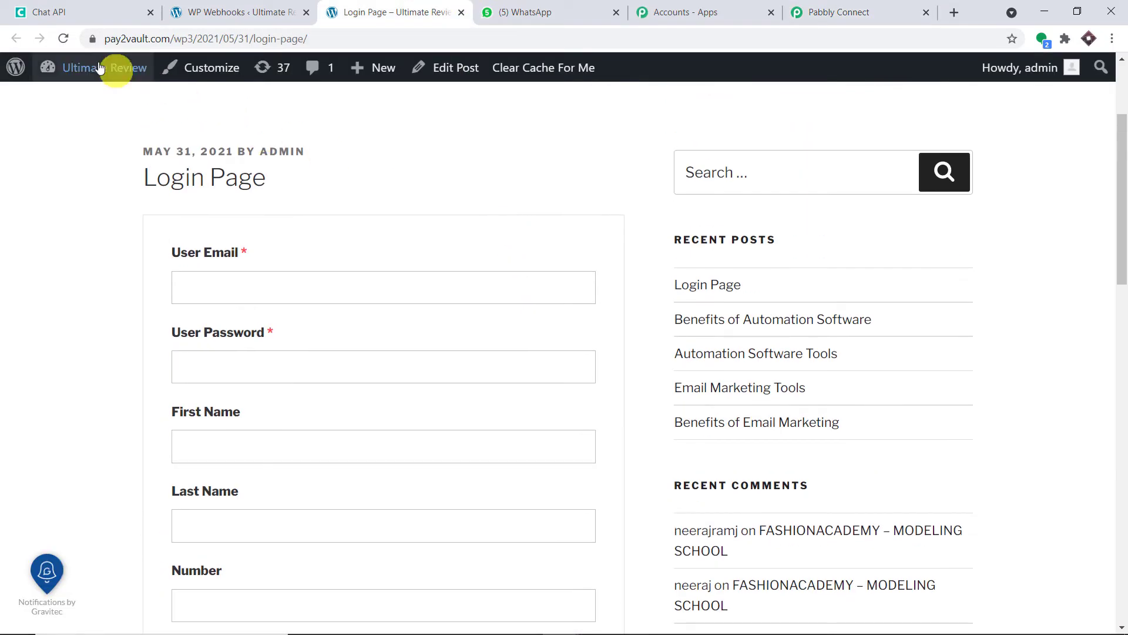
{"action": "left_click", "coordinate": [62, 38]}
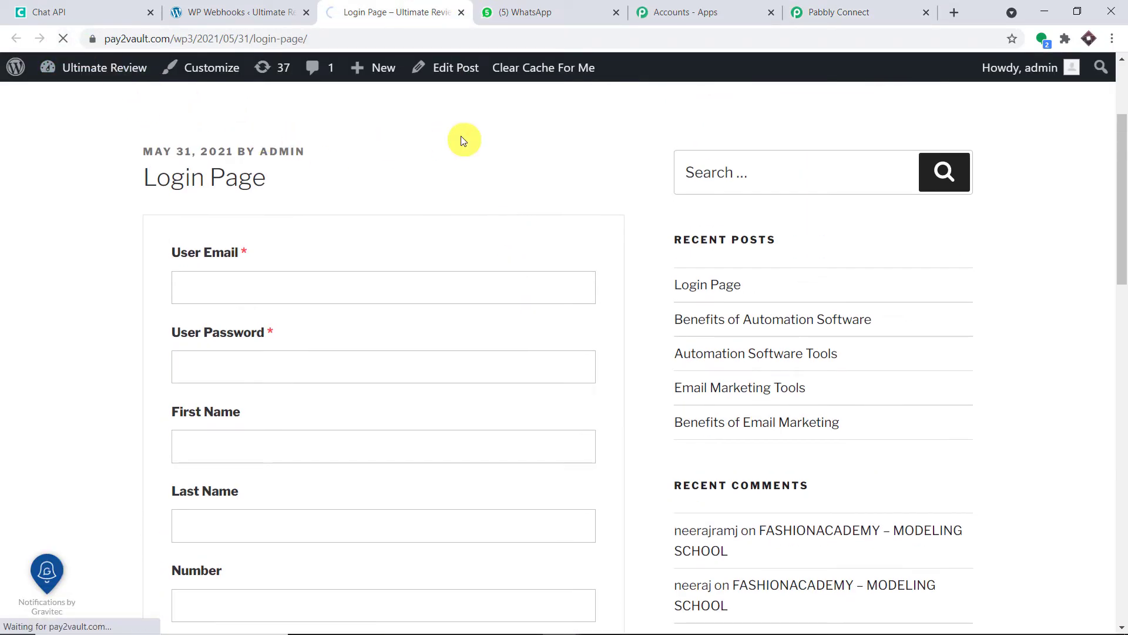
{"action": "scroll", "coordinate": [461, 138], "scroll_direction": "down", "scroll_amount": 2}
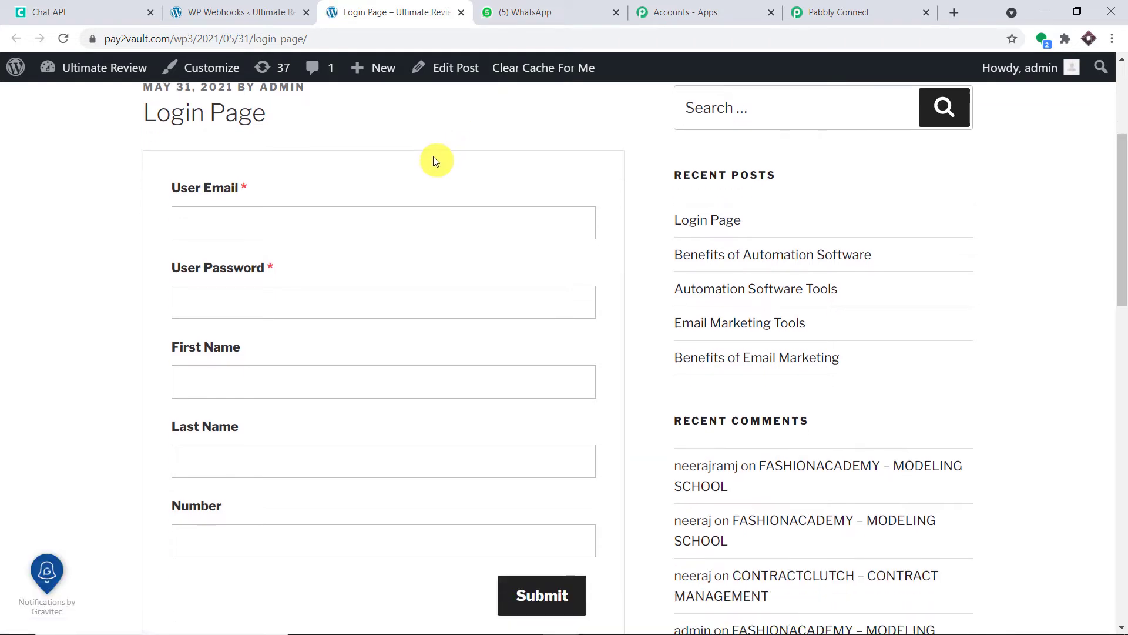
{"action": "scroll", "coordinate": [408, 155], "scroll_direction": "up", "scroll_amount": 1}
Enter the test user's e-mail address and password in the registration form.
{"action": "left_click", "coordinate": [342, 211]}
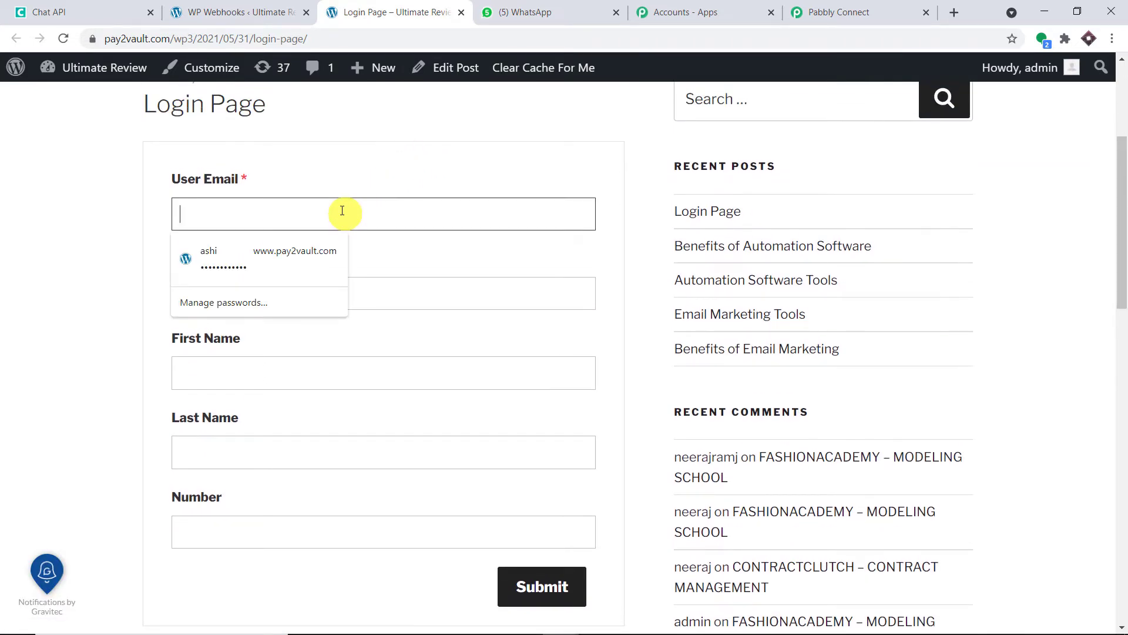
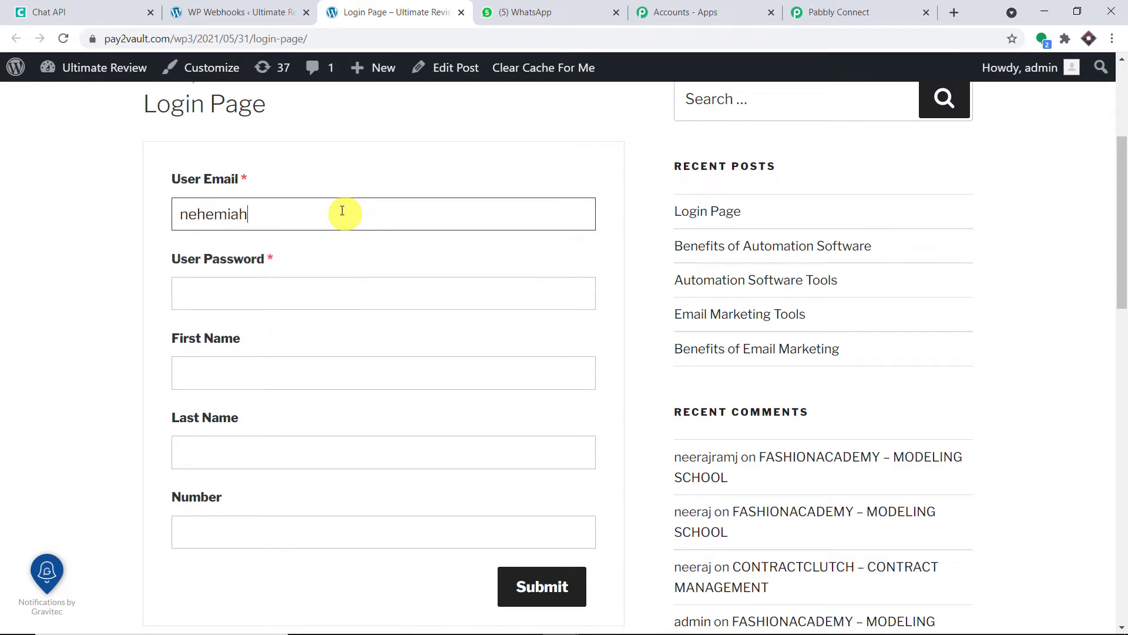
{"action": "scroll", "coordinate": [417, 221], "scroll_direction": "down", "scroll_amount": 1}
{"action": "left_click", "coordinate": [271, 218]}
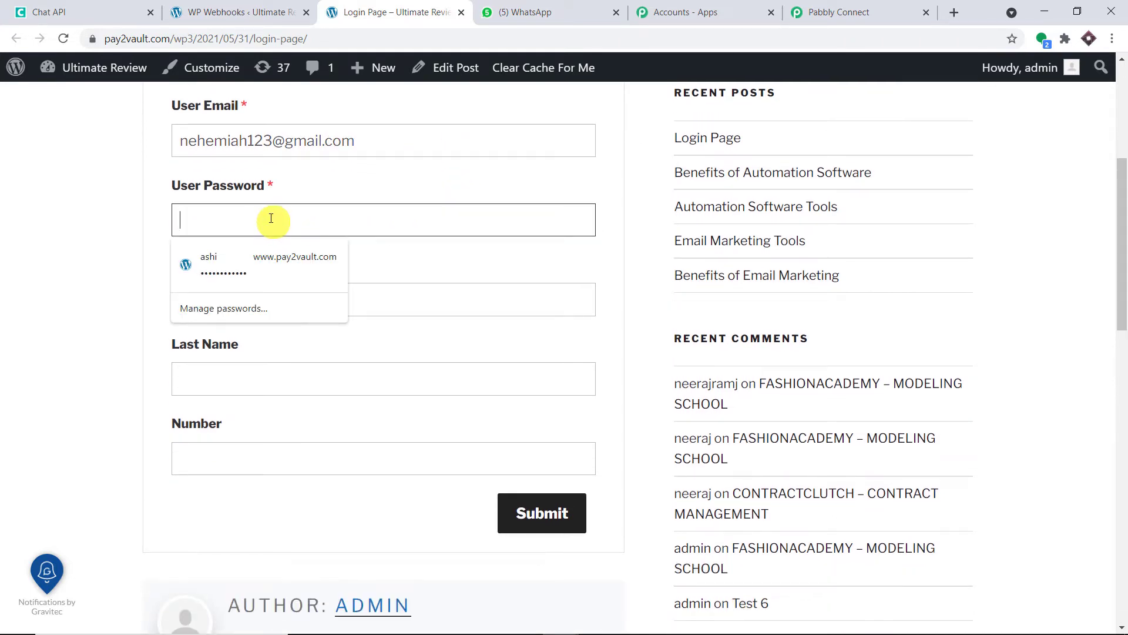
{"action": "type", "text": "••••••••••••••"}
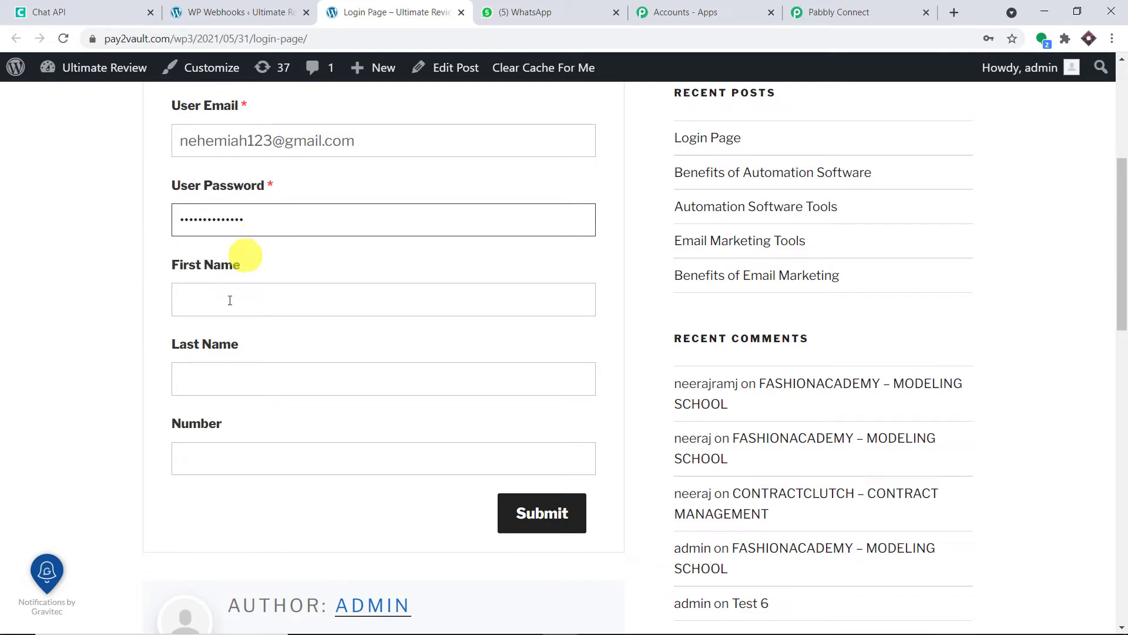
Fill in the test user's first name, last name and phone number, then submit the registration.
{"action": "left_click", "coordinate": [237, 305]}
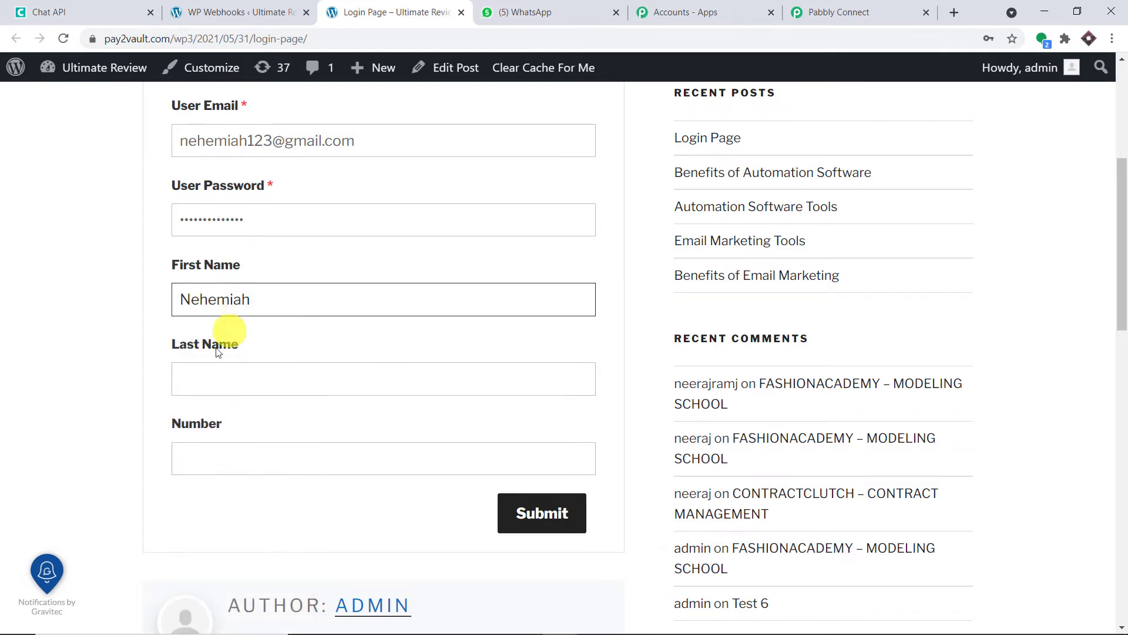
{"action": "left_click", "coordinate": [210, 375]}
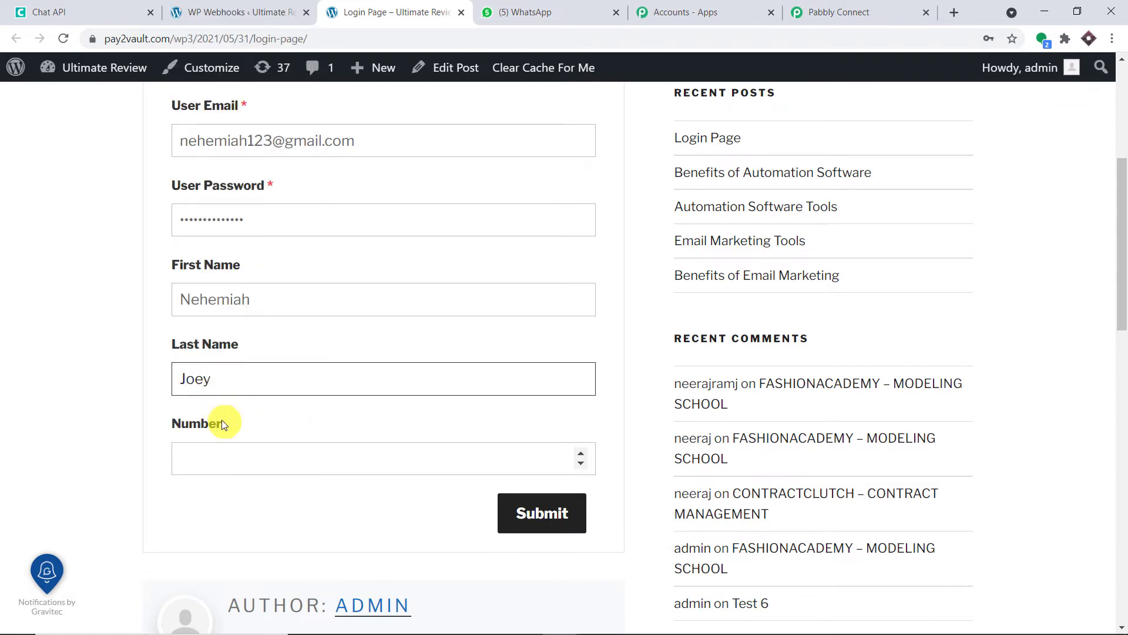
{"action": "left_click", "coordinate": [236, 454]}
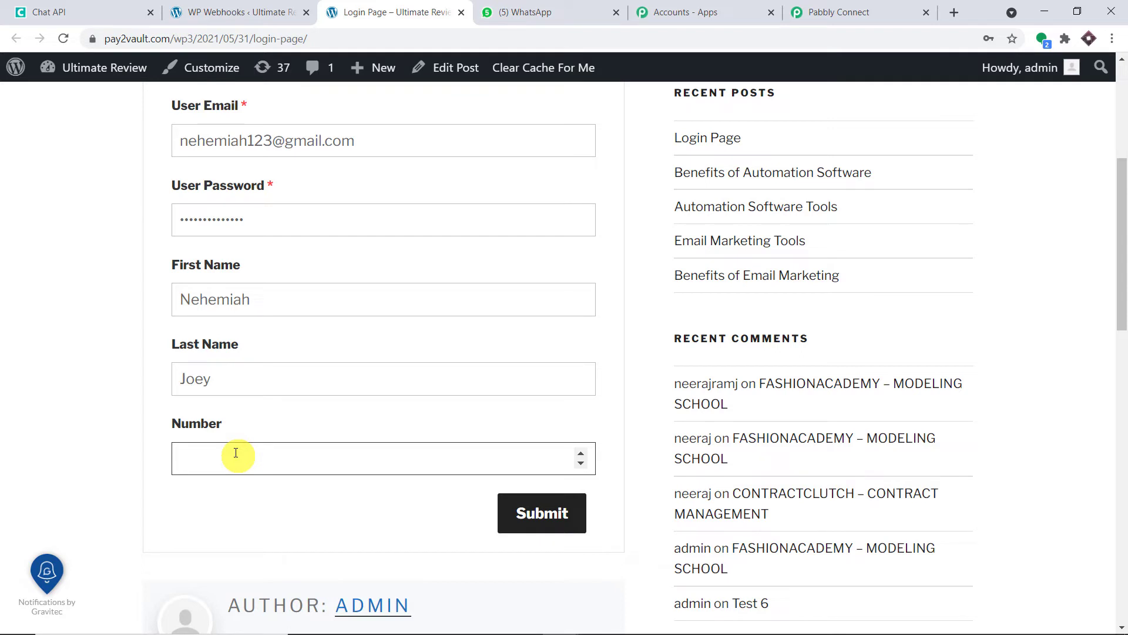
{"action": "key", "text": "ctrl+v"}
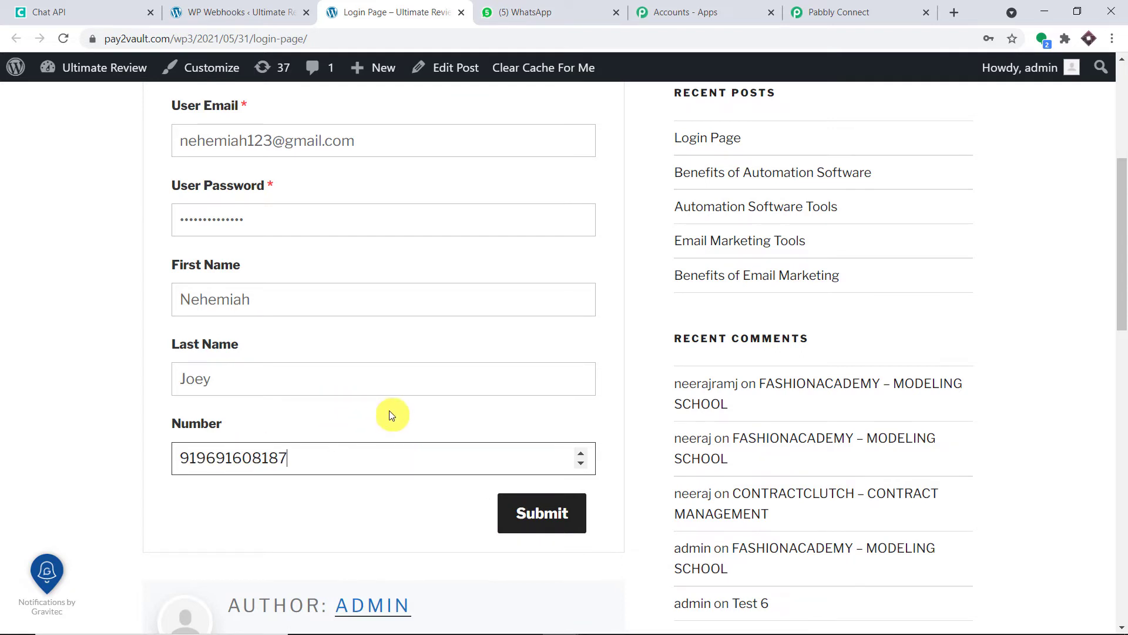
{"action": "left_click", "coordinate": [543, 514]}
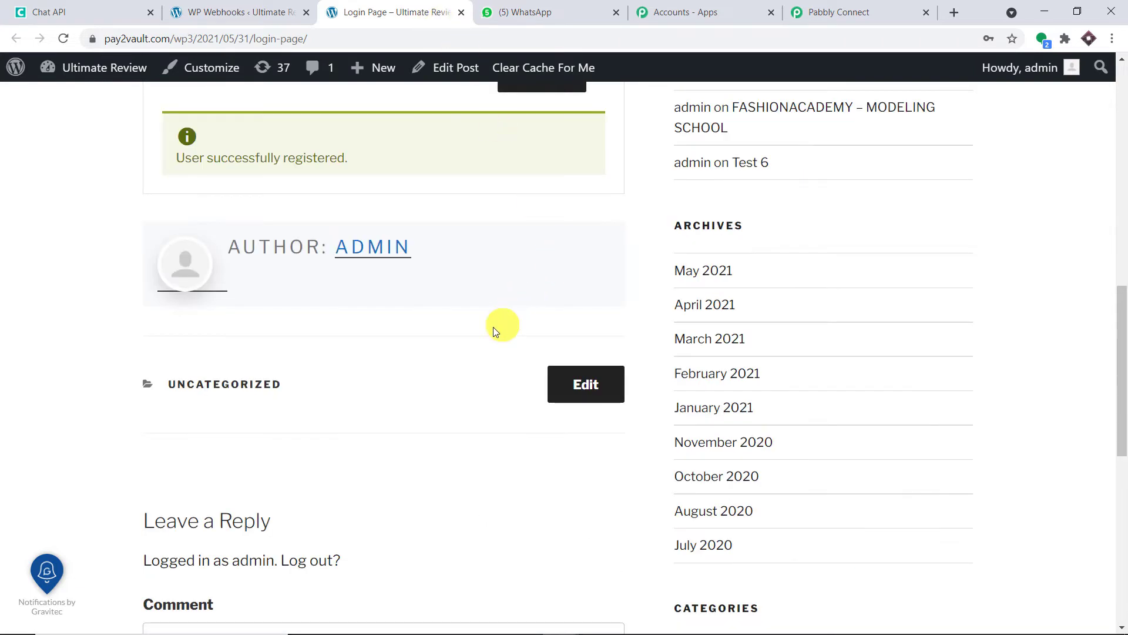
{"action": "scroll", "coordinate": [454, 343], "scroll_direction": "up", "scroll_amount": 2}
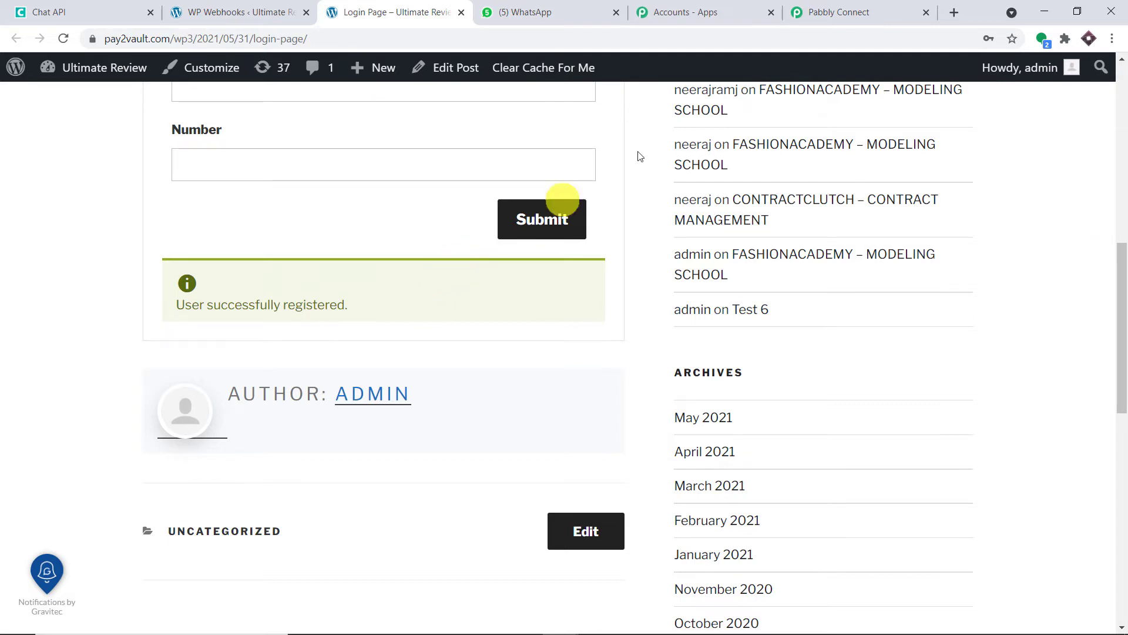
Review the captured e-mail and nicename values in the trigger's Response Received table.
{"action": "left_click", "coordinate": [839, 4]}
{"action": "scroll", "coordinate": [692, 242], "scroll_direction": "down", "scroll_amount": 4}
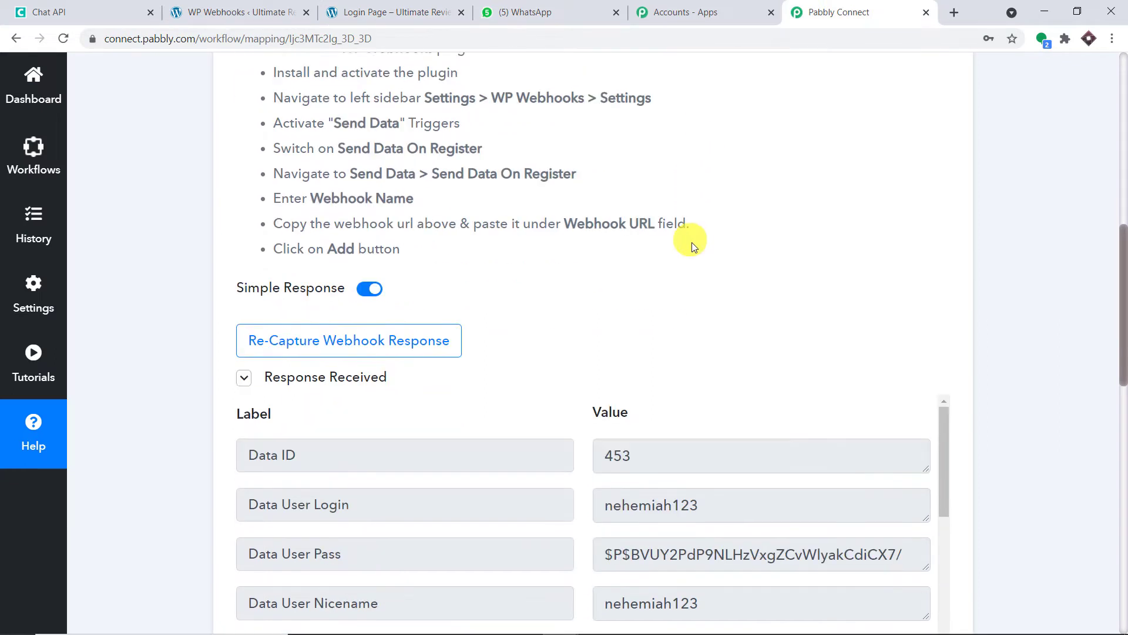
{"action": "left_click_drag", "start_coordinate": [1123, 332], "coordinate": [1123, 398]}
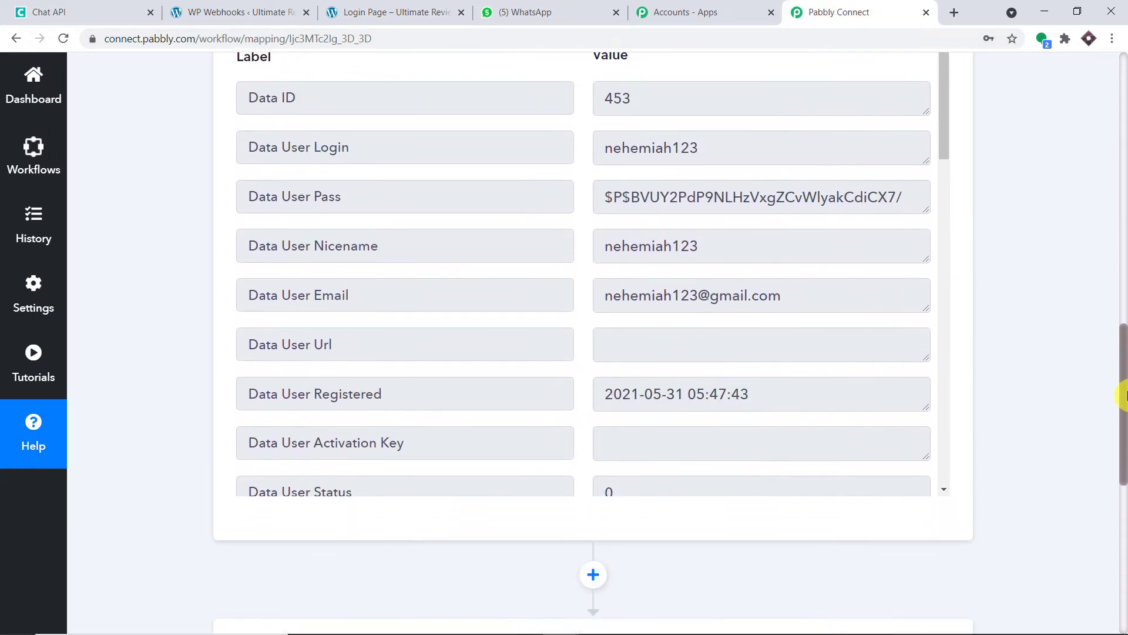
{"action": "left_click_drag", "start_coordinate": [813, 297], "coordinate": [587, 317]}
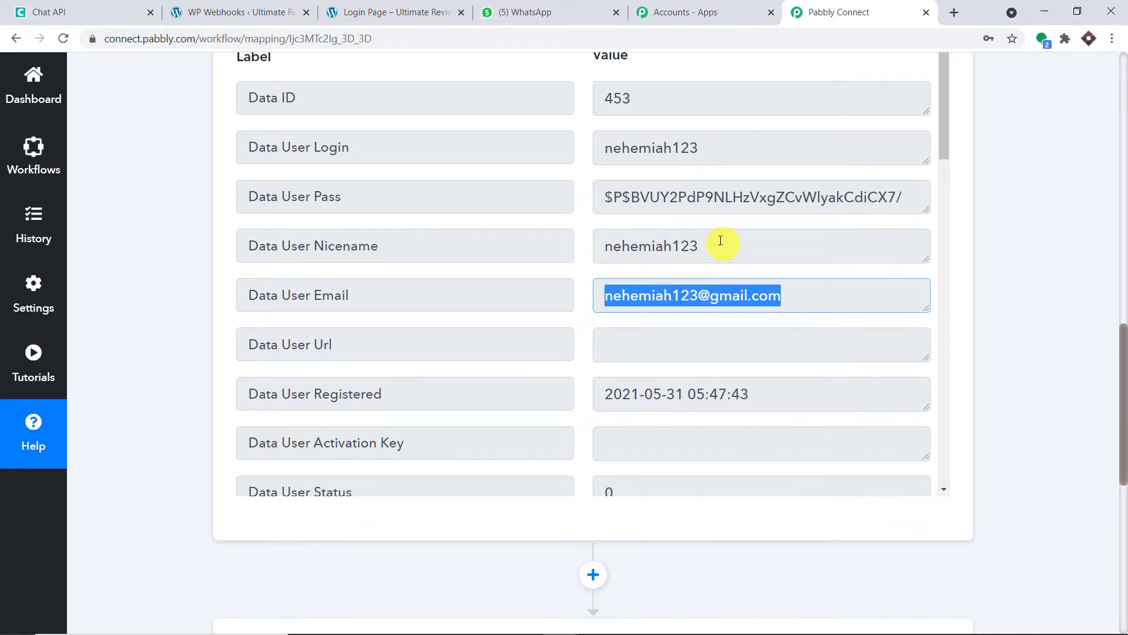
{"action": "left_click_drag", "start_coordinate": [726, 245], "coordinate": [605, 244]}
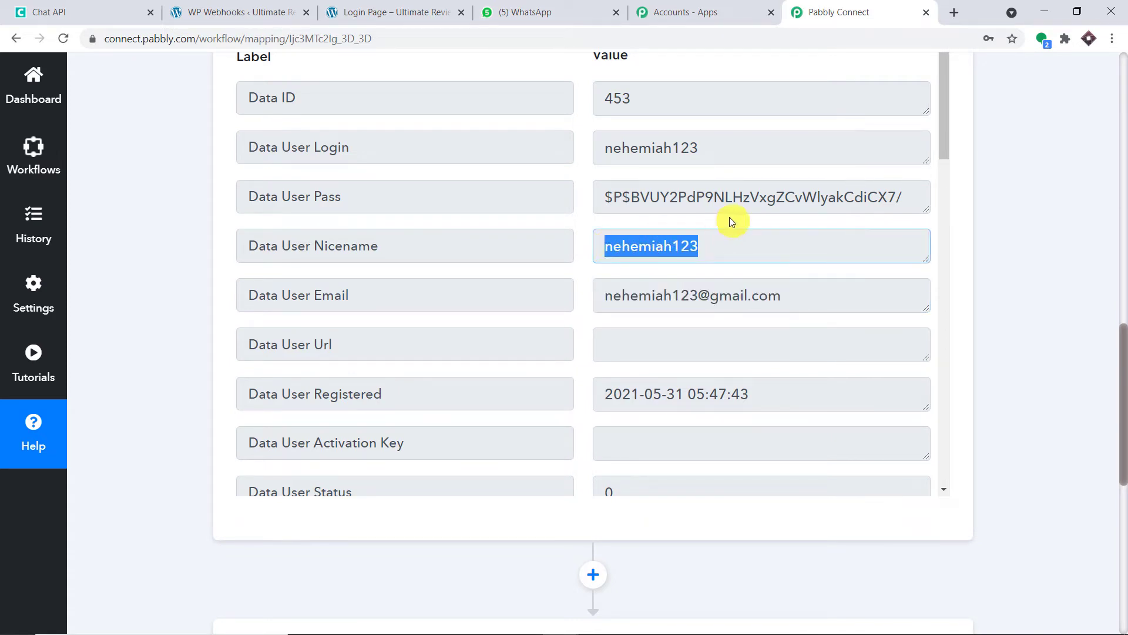
{"action": "scroll", "coordinate": [679, 285], "scroll_direction": "down", "scroll_amount": 10}
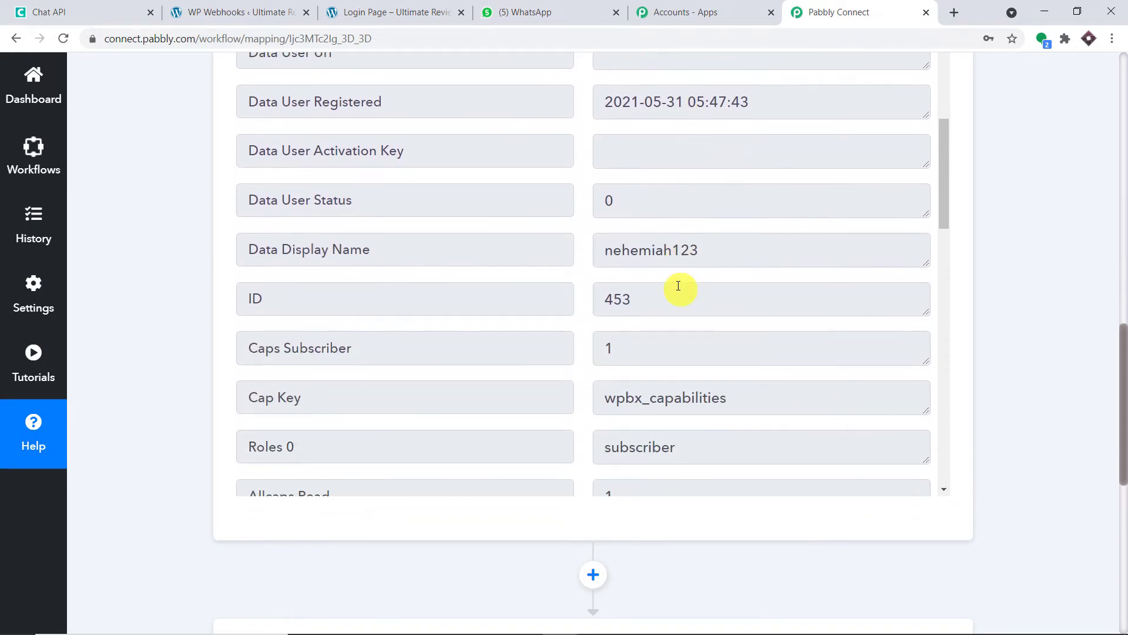
{"action": "scroll", "coordinate": [678, 286], "scroll_direction": "down", "scroll_amount": 4}
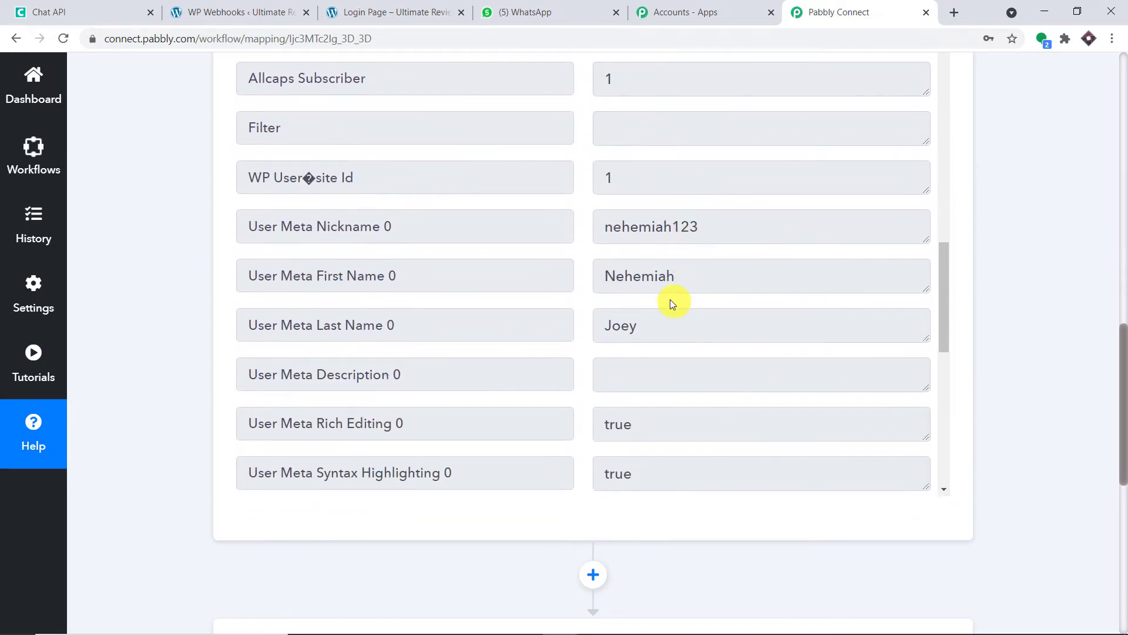
Check the captured first name, last name and phone number, then open the action step.
{"action": "left_click", "coordinate": [657, 278]}
{"action": "left_click_drag", "start_coordinate": [676, 276], "coordinate": [604, 284]}
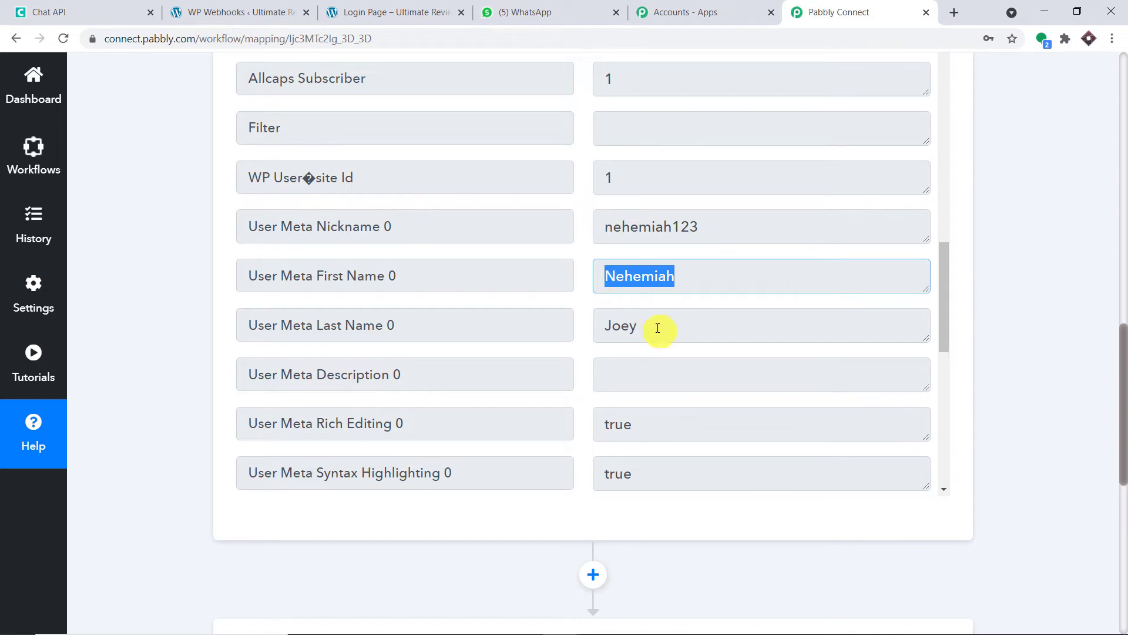
{"action": "left_click_drag", "start_coordinate": [660, 327], "coordinate": [584, 343]}
{"action": "scroll", "coordinate": [686, 312], "scroll_direction": "down", "scroll_amount": 8}
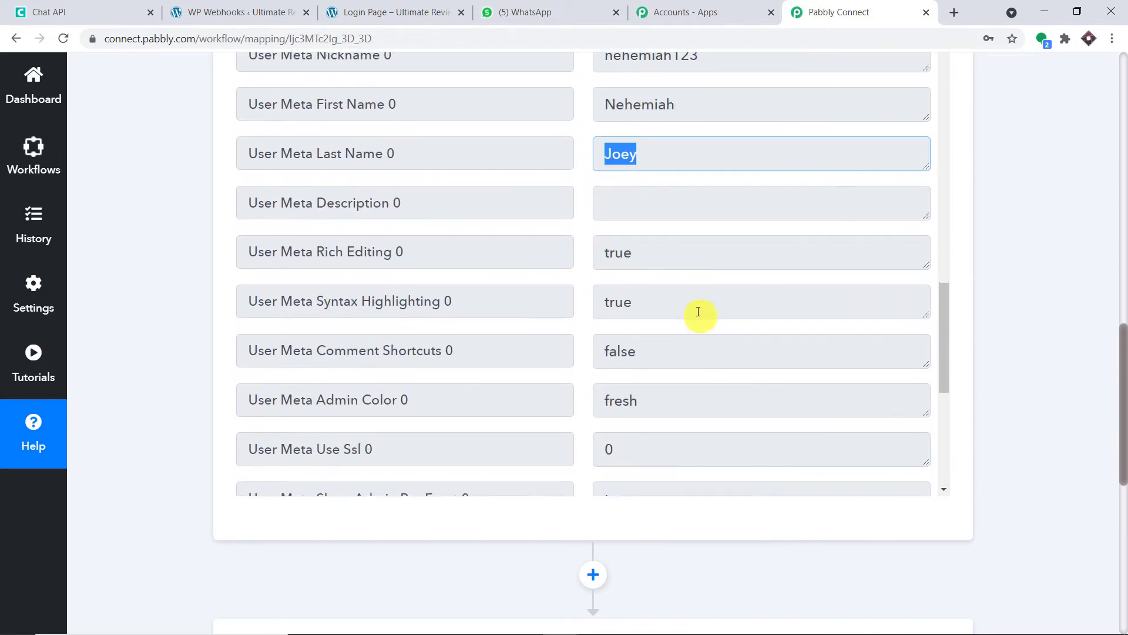
{"action": "scroll", "coordinate": [699, 316], "scroll_direction": "down", "scroll_amount": 1}
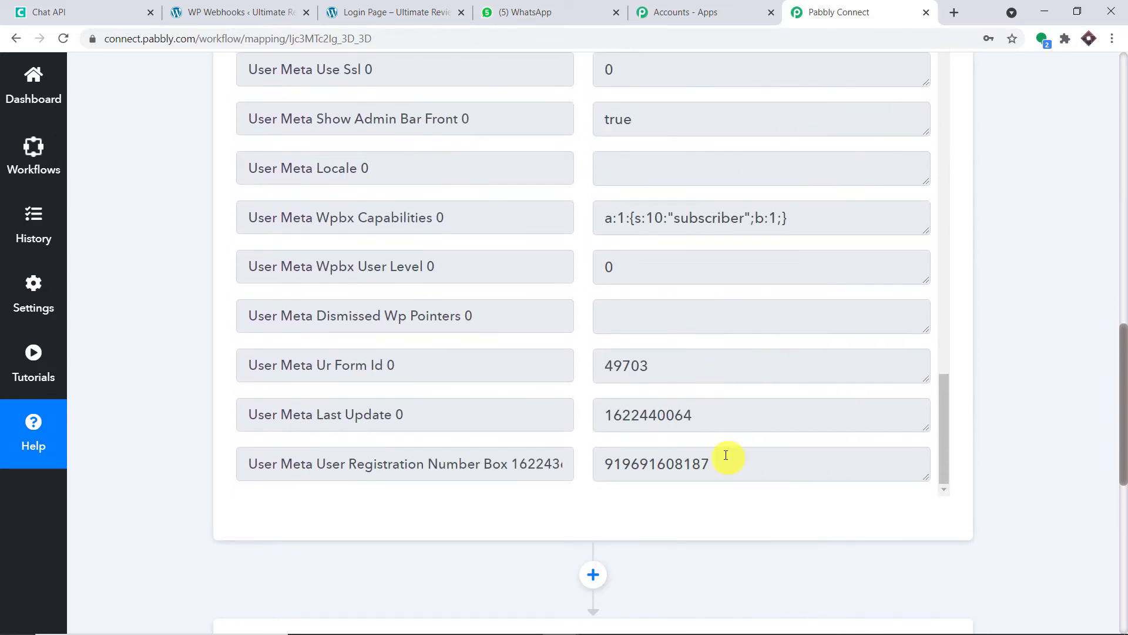
{"action": "left_click_drag", "start_coordinate": [725, 462], "coordinate": [599, 454]}
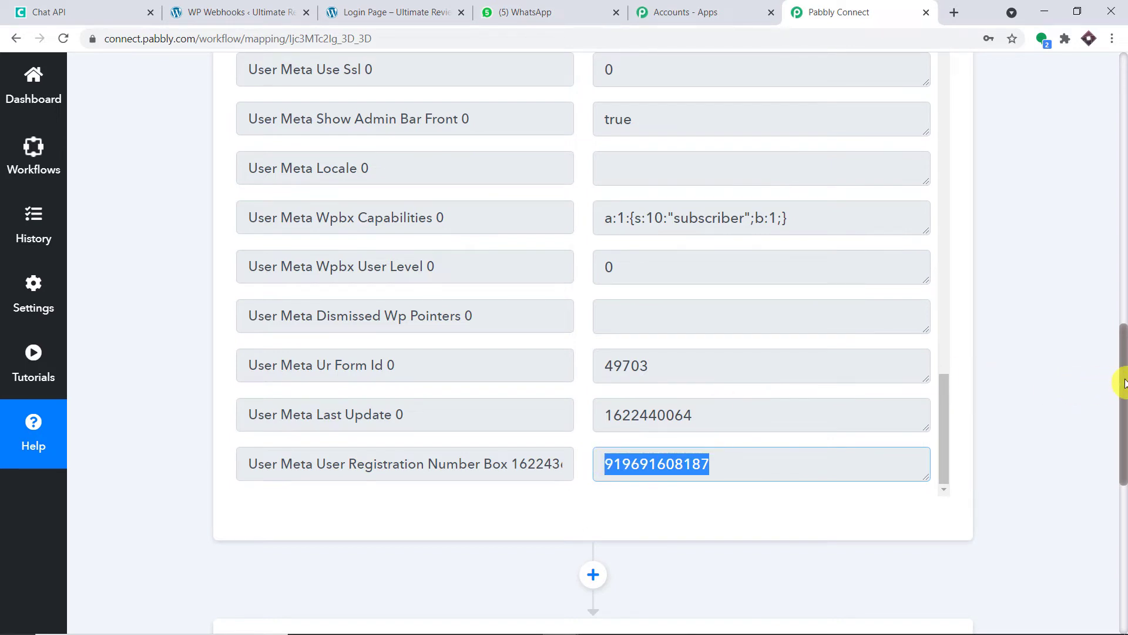
{"action": "left_click_drag", "start_coordinate": [1123, 382], "coordinate": [1121, 500]}
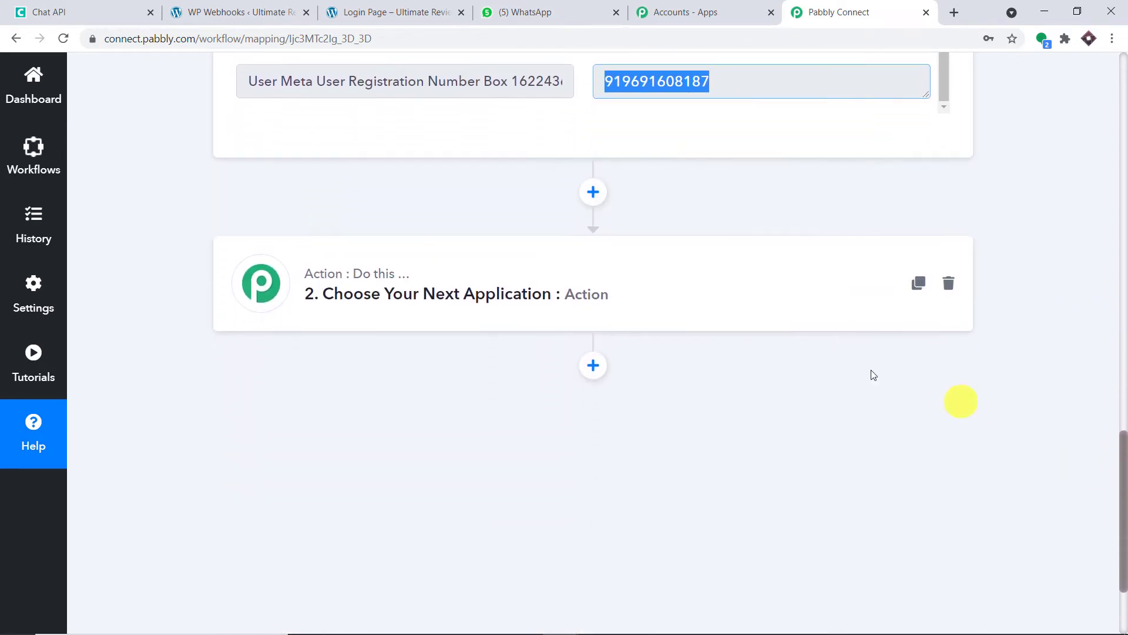
{"action": "left_click", "coordinate": [437, 299]}
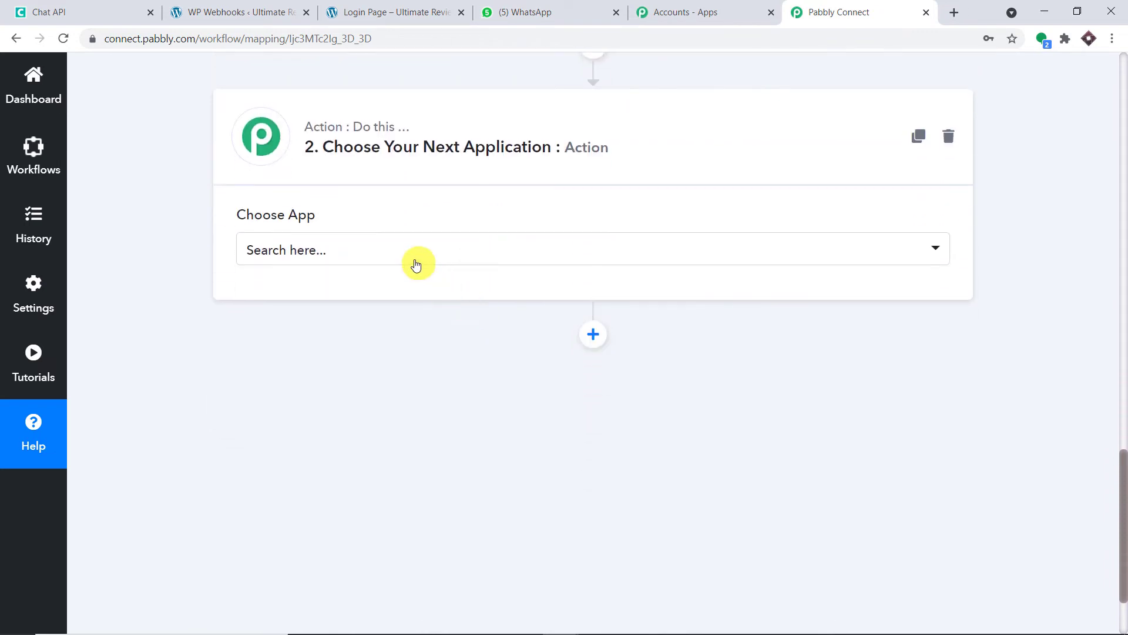
Set the action app to Chat API with the Send Message event and start connecting an account.
{"action": "left_click", "coordinate": [414, 259]}
{"action": "type", "text": "chat"}
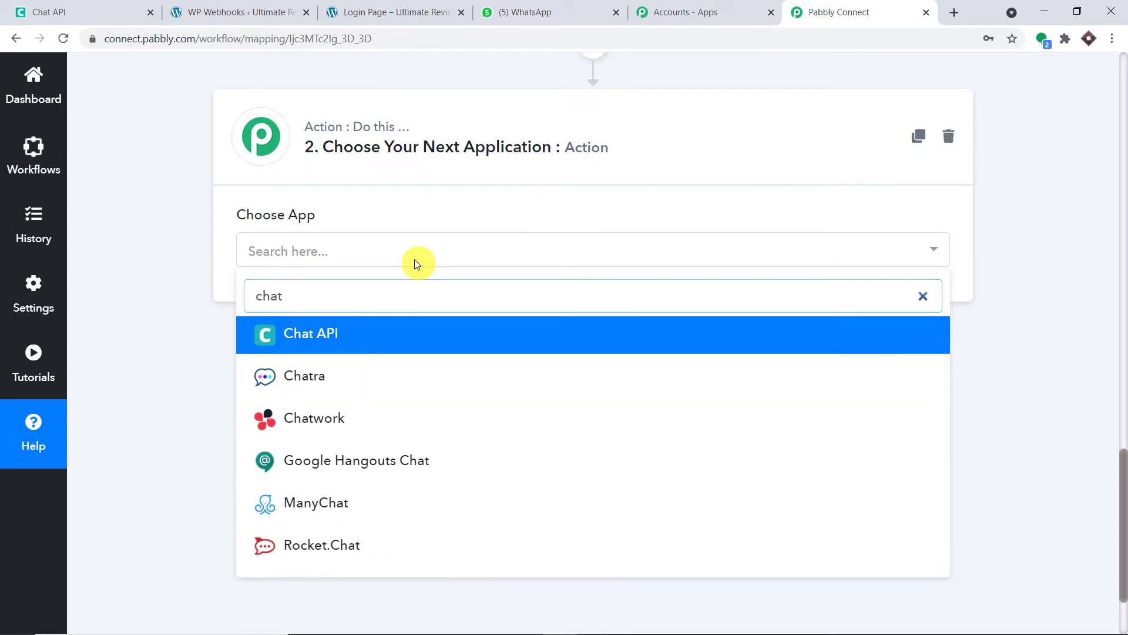
{"action": "left_click", "coordinate": [410, 344]}
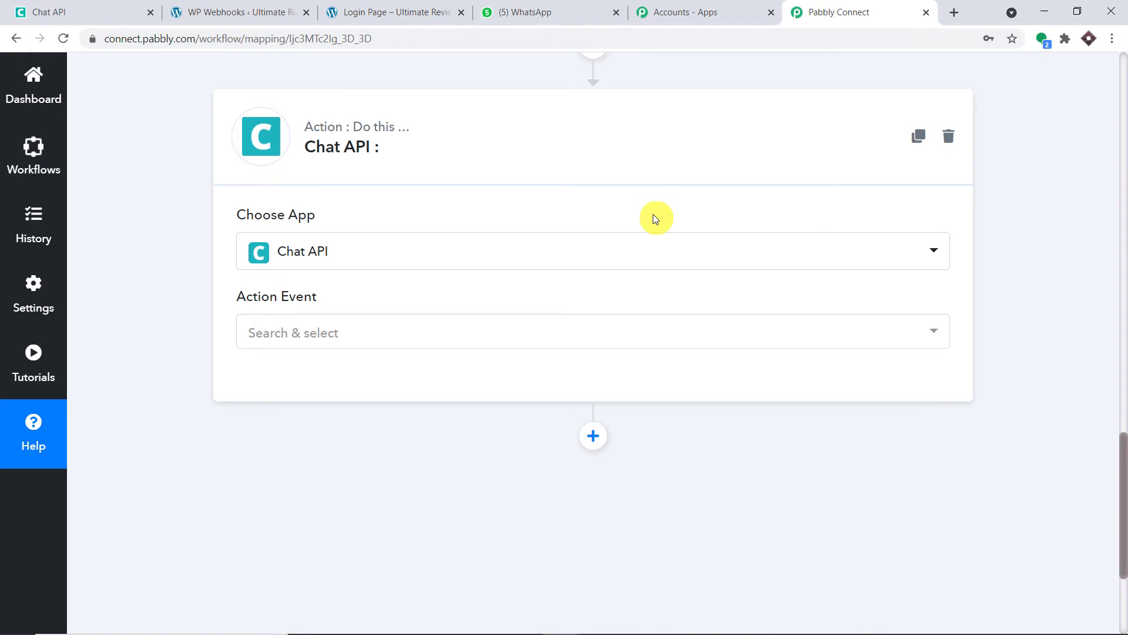
{"action": "left_click", "coordinate": [360, 331]}
{"action": "left_click", "coordinate": [390, 416]}
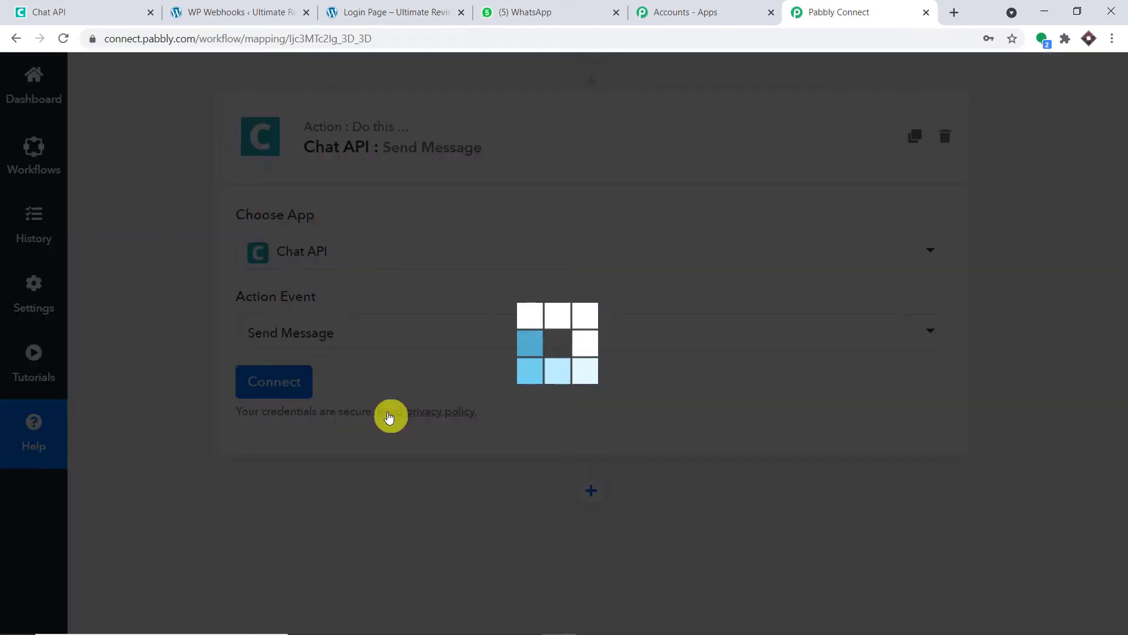
{"action": "left_click", "coordinate": [282, 382]}
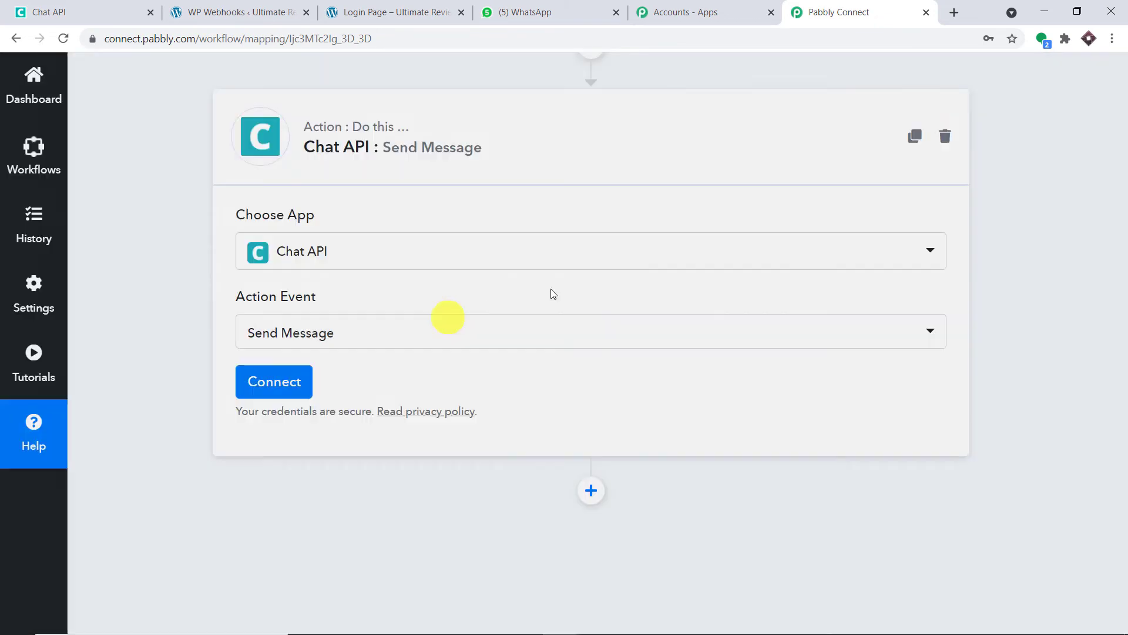
{"action": "scroll", "coordinate": [693, 261], "scroll_direction": "down", "scroll_amount": 3}
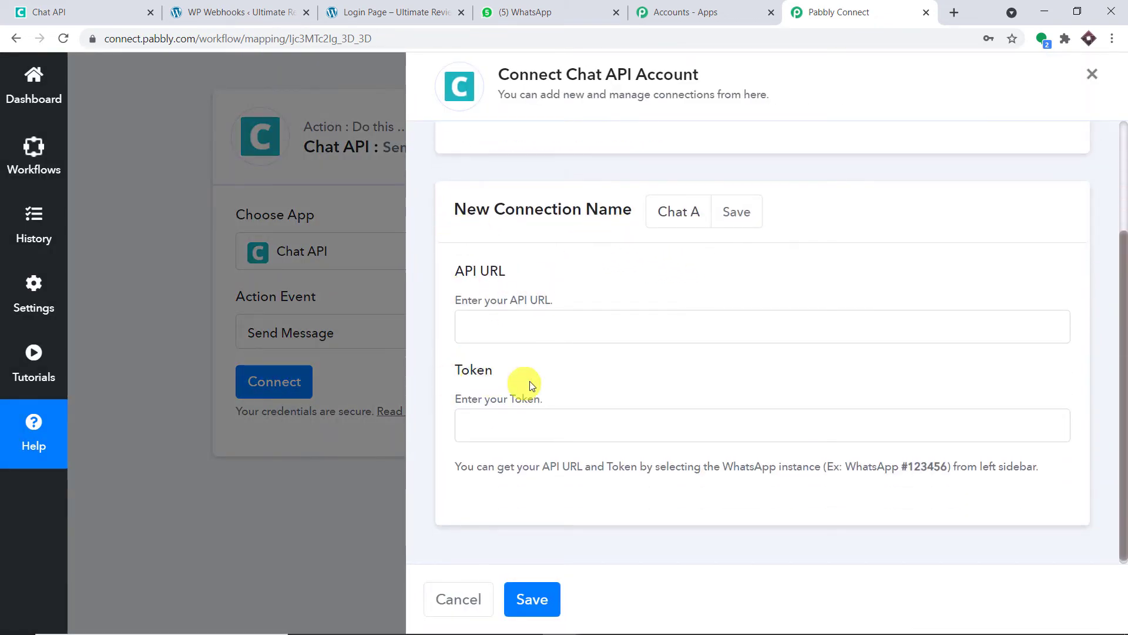
Copy the instance's API URL from Chat API into the API URL field.
{"action": "left_click", "coordinate": [91, 7]}
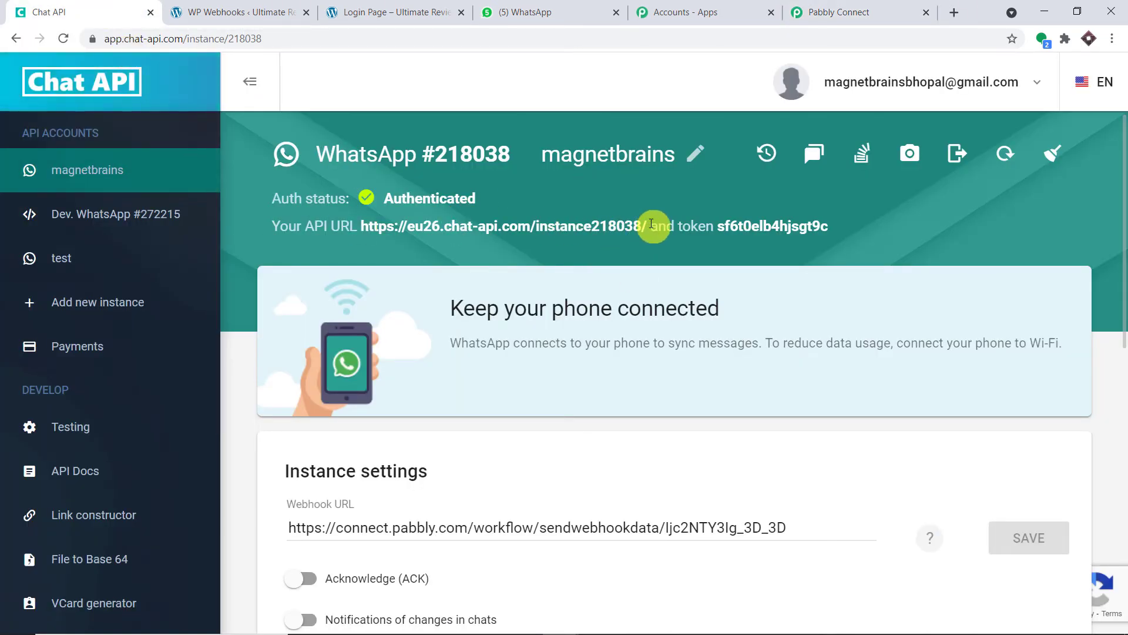
{"action": "left_click_drag", "start_coordinate": [653, 224], "coordinate": [364, 225]}
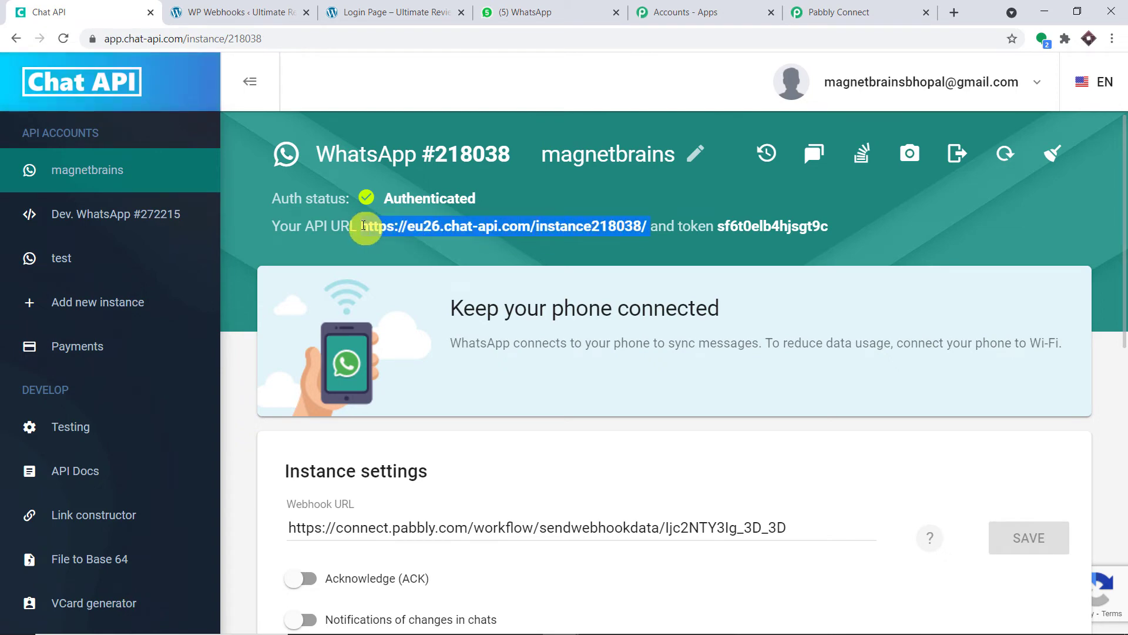
{"action": "right_click", "coordinate": [363, 225]}
{"action": "left_click", "coordinate": [382, 241]}
{"action": "left_click", "coordinate": [801, 15]}
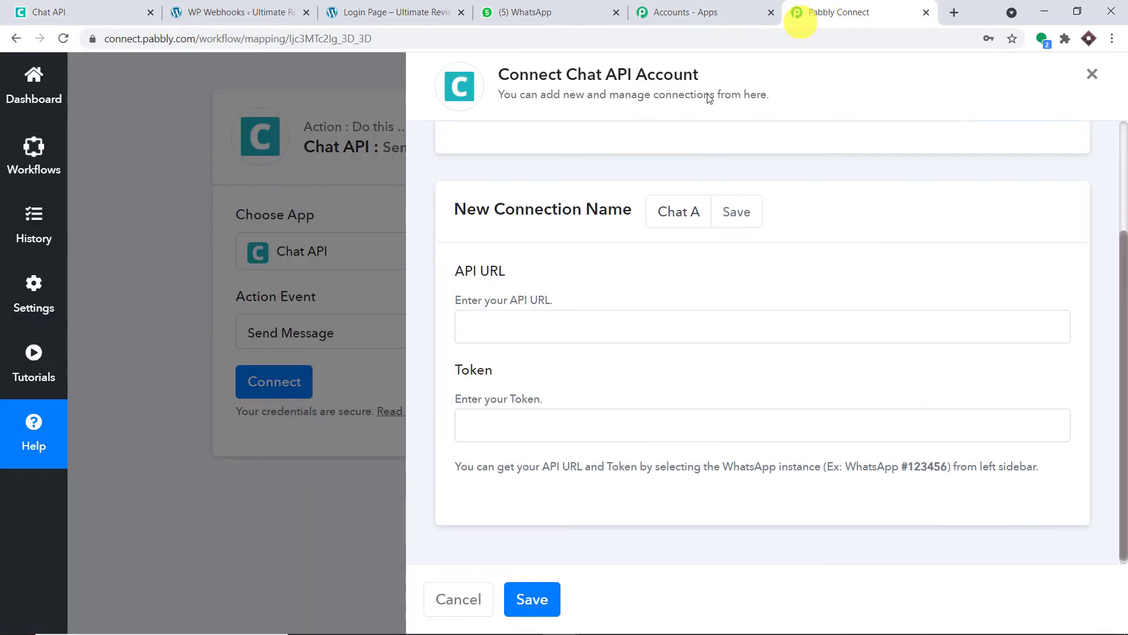
{"action": "left_click", "coordinate": [533, 323]}
{"action": "key", "text": "ctrl+v"}
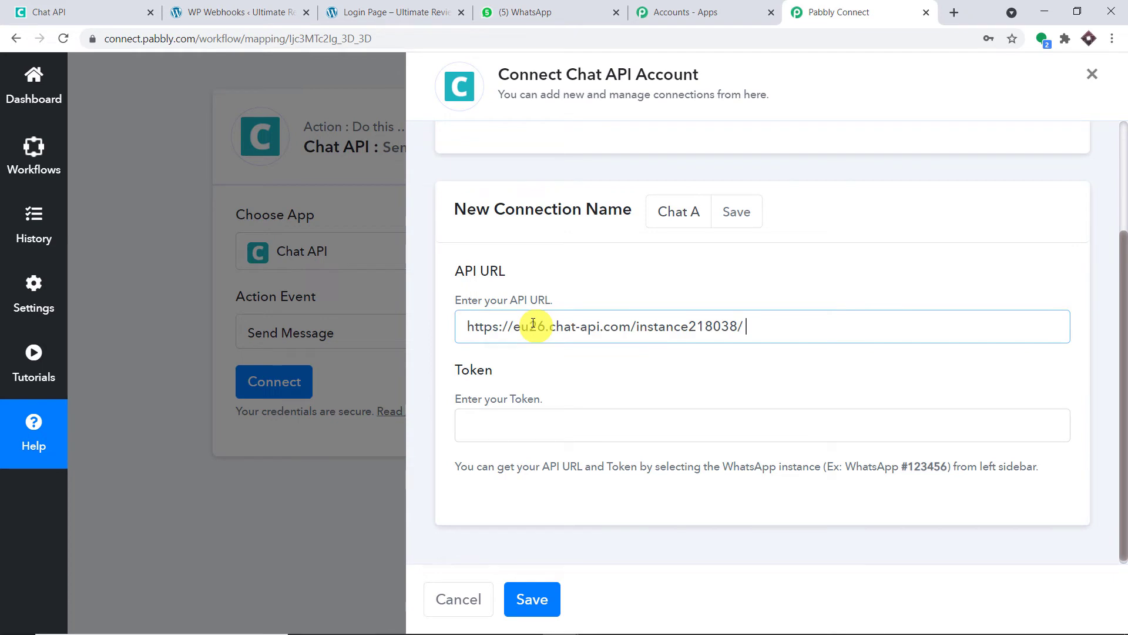
Copy the instance's token into the Token field and save the Chat API connection.
{"action": "left_click", "coordinate": [106, 12]}
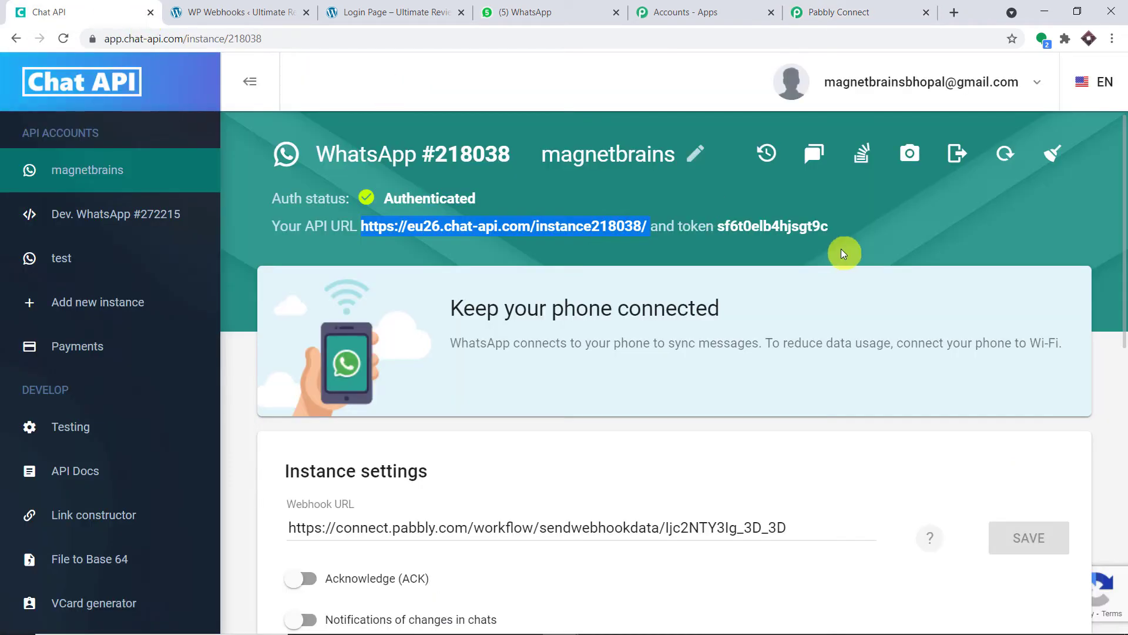
{"action": "left_click_drag", "start_coordinate": [830, 230], "coordinate": [722, 227]}
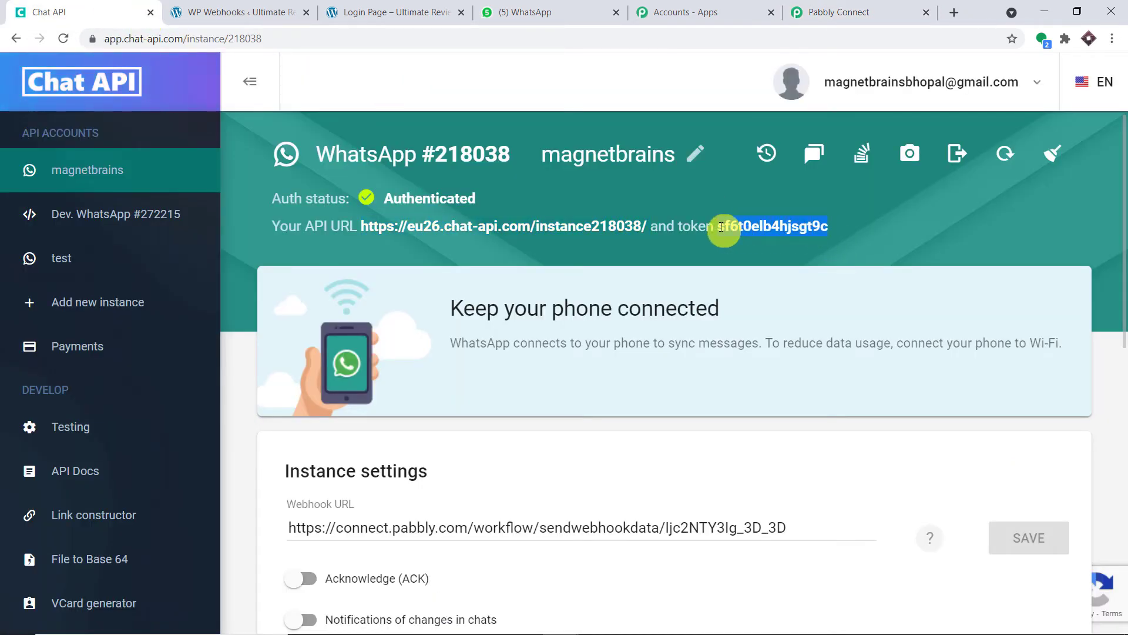
{"action": "right_click", "coordinate": [724, 229]}
{"action": "left_click", "coordinate": [749, 237]}
{"action": "left_click", "coordinate": [839, 12]}
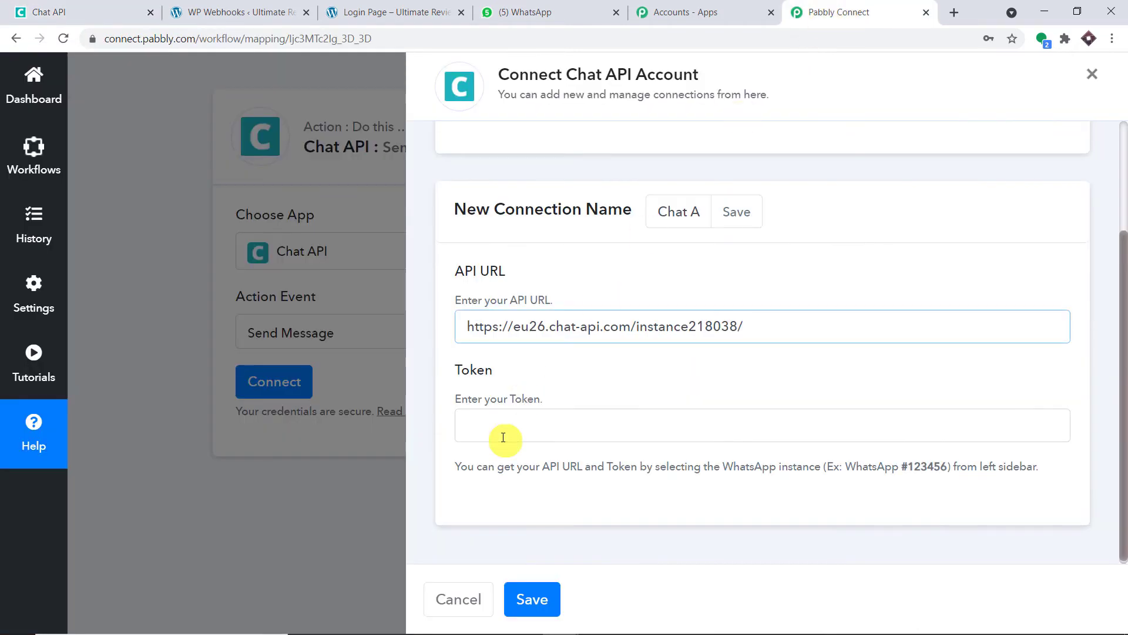
{"action": "left_click", "coordinate": [513, 420]}
{"action": "key", "text": "ctrl+v"}
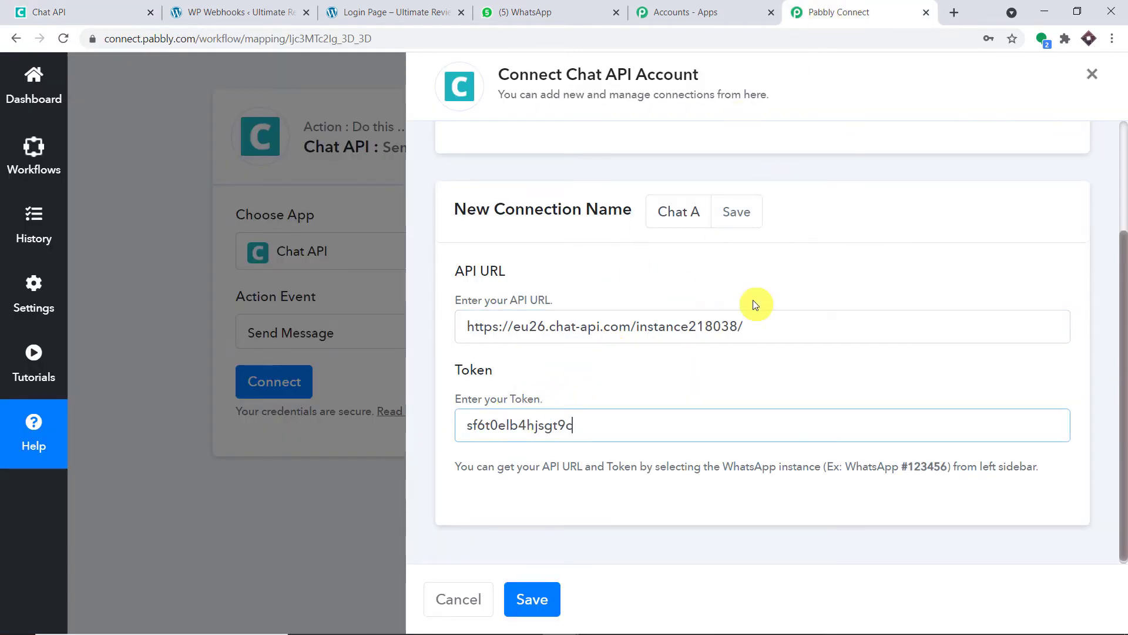
{"action": "left_click", "coordinate": [535, 598]}
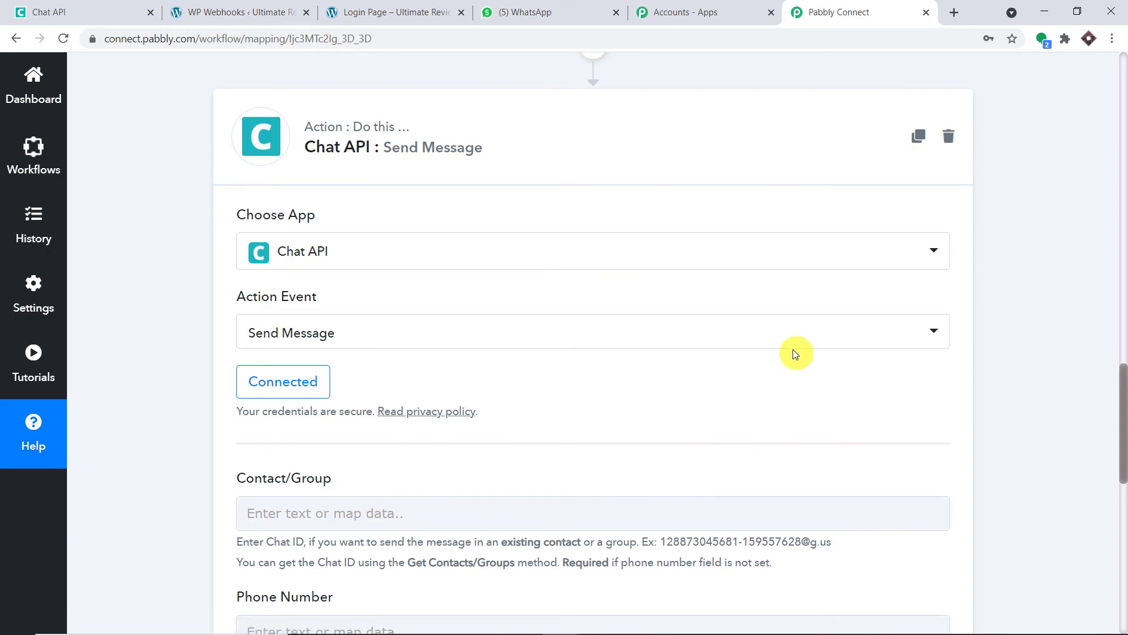
{"action": "scroll", "coordinate": [792, 354], "scroll_direction": "down", "scroll_amount": 3}
{"action": "scroll", "coordinate": [794, 356], "scroll_direction": "down", "scroll_amount": 1}
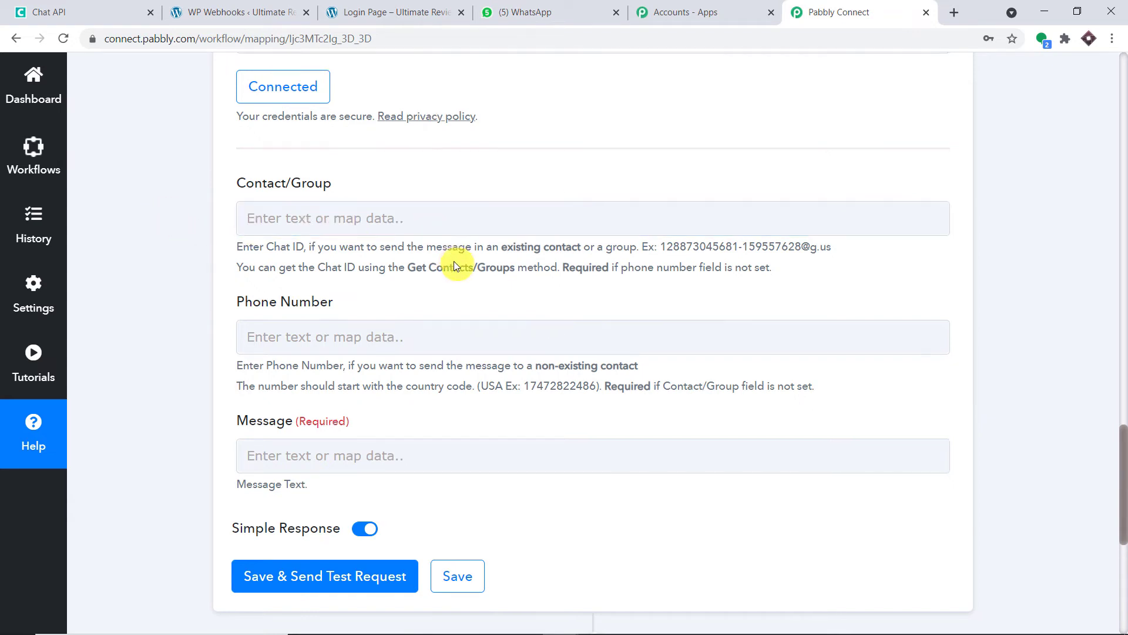
Map Phone Number to the trigger's User Meta User Registration Number Box value.
{"action": "scroll", "coordinate": [293, 256], "scroll_direction": "down", "scroll_amount": 1}
{"action": "left_click", "coordinate": [305, 268]}
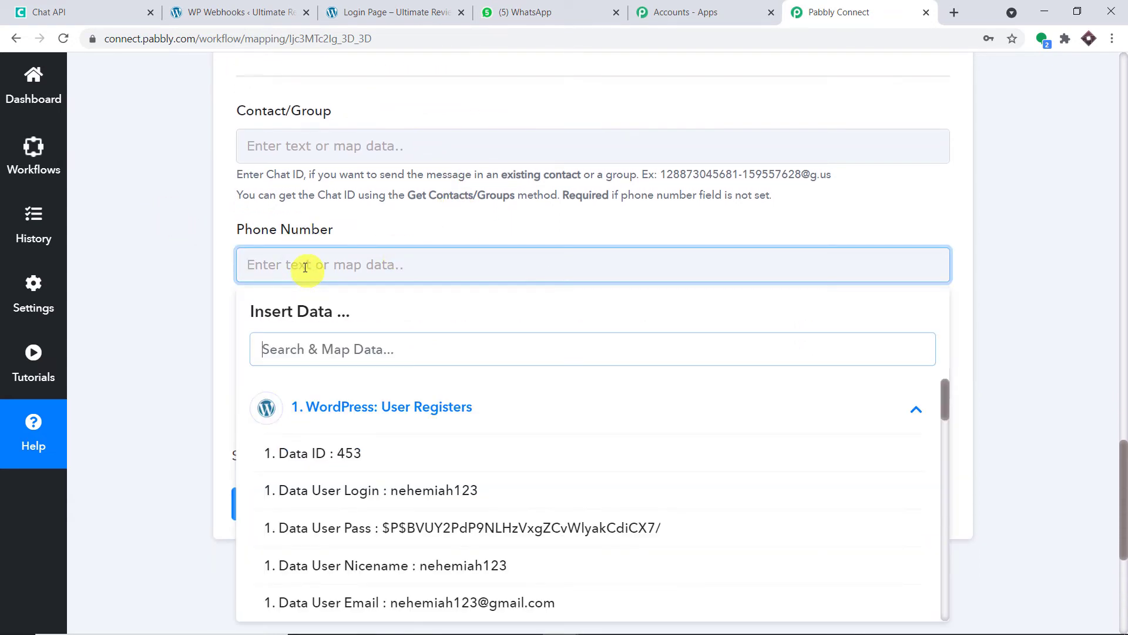
{"action": "scroll", "coordinate": [489, 430], "scroll_direction": "down", "scroll_amount": 1}
{"action": "scroll", "coordinate": [489, 430], "scroll_direction": "down", "scroll_amount": 9}
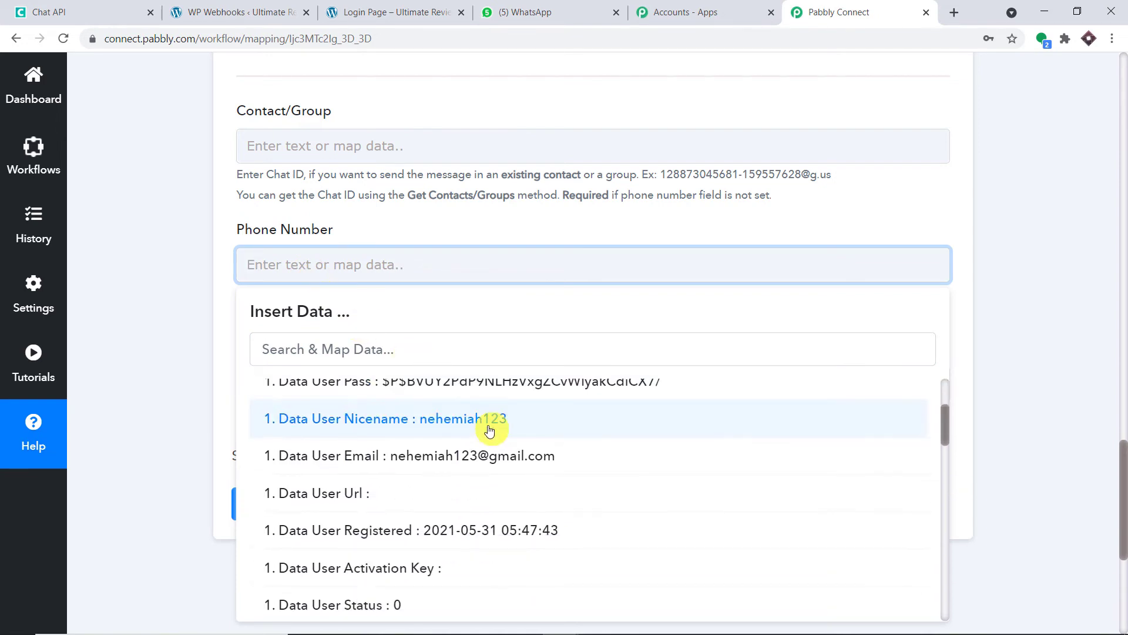
{"action": "scroll", "coordinate": [491, 431], "scroll_direction": "down", "scroll_amount": 10}
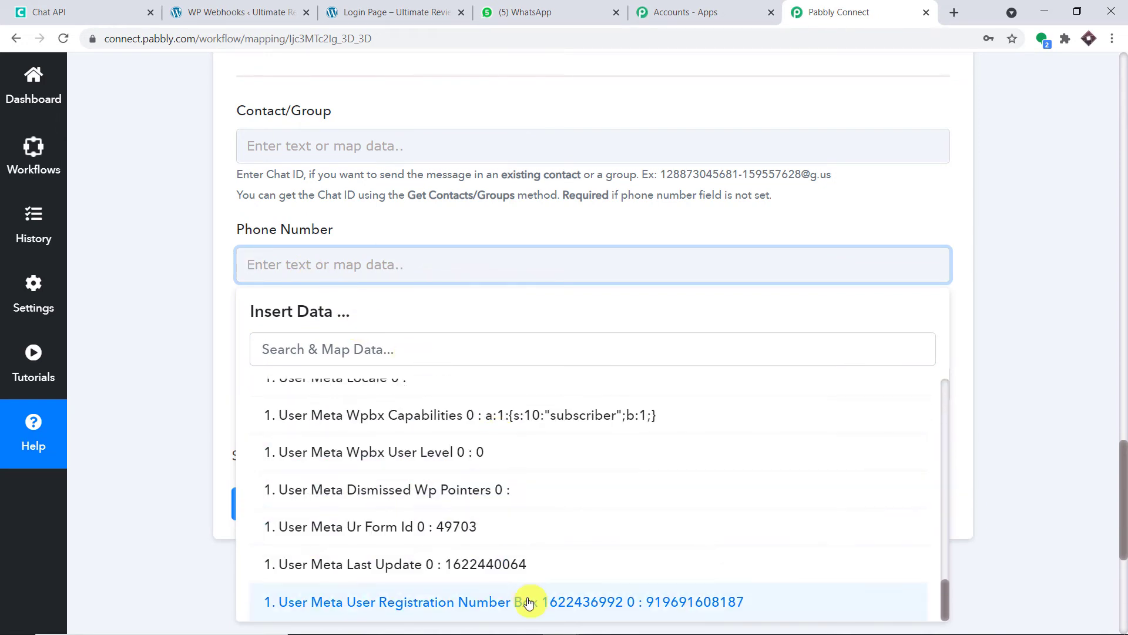
{"action": "left_click", "coordinate": [523, 601]}
{"action": "left_click", "coordinate": [830, 227]}
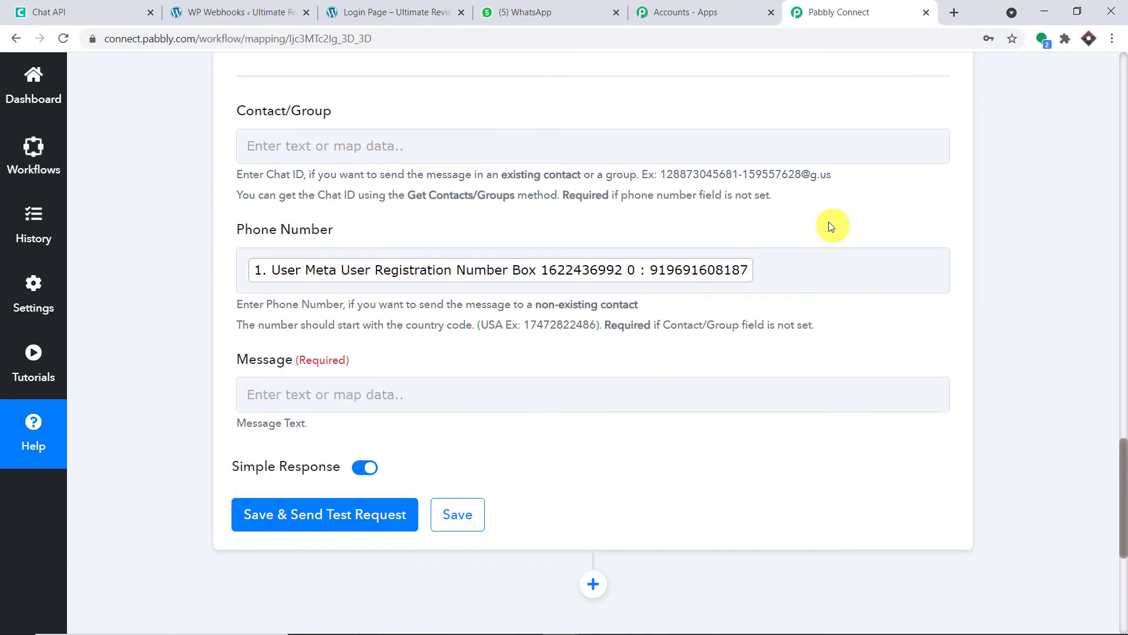
{"action": "scroll", "coordinate": [831, 227], "scroll_direction": "down", "scroll_amount": 3}
Start the Message with 'Hello' followed by the mapped first name.
{"action": "left_click", "coordinate": [386, 243]}
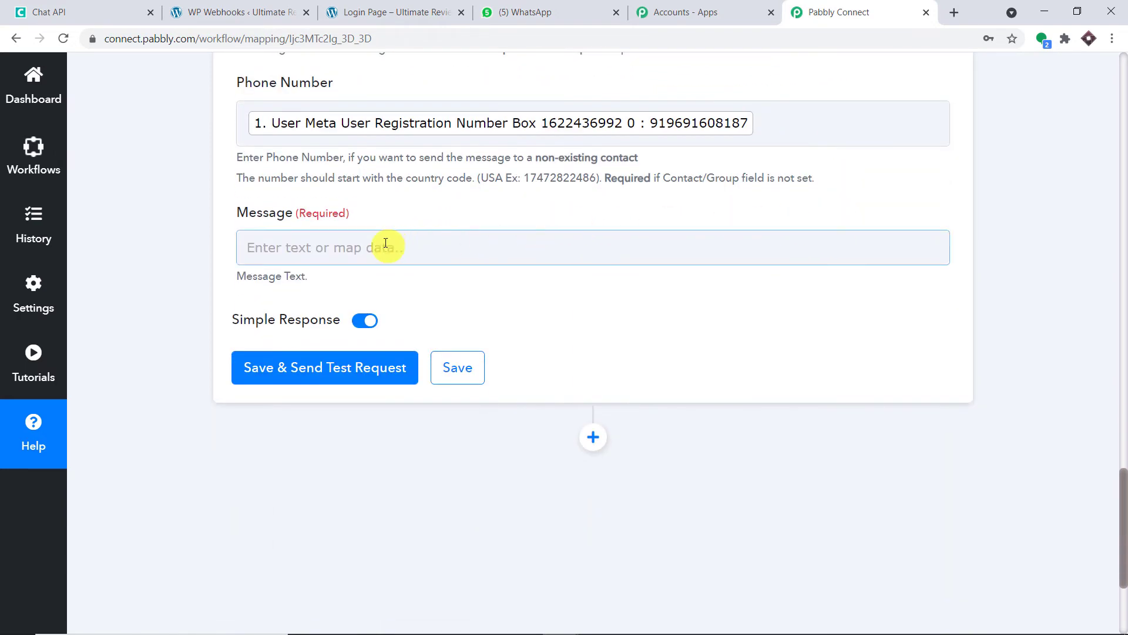
{"action": "left_click", "coordinate": [386, 243]}
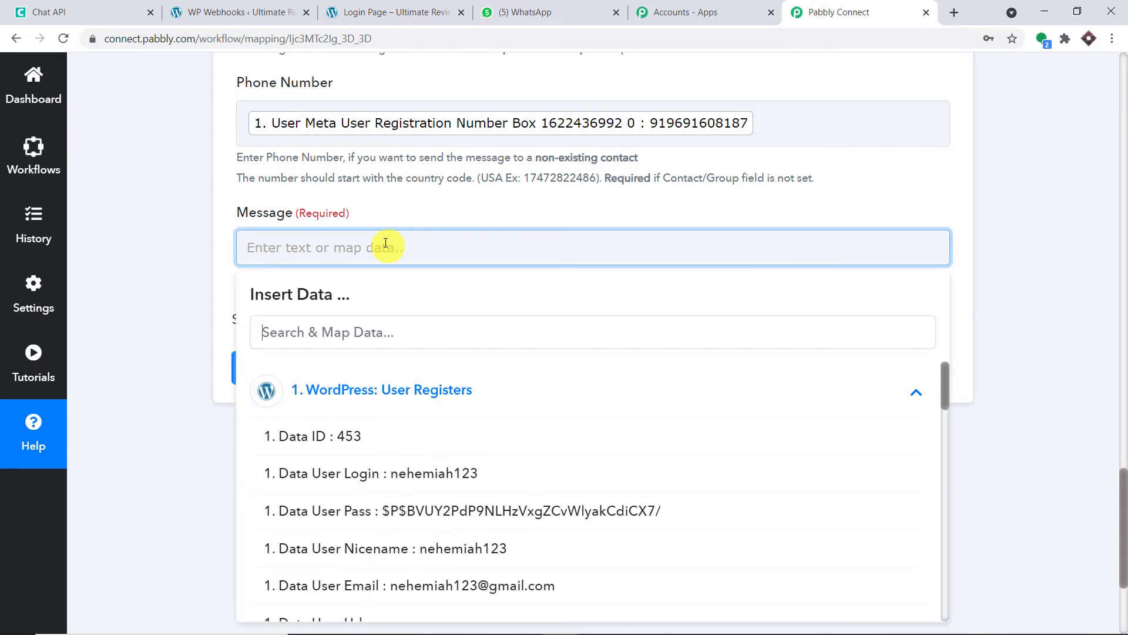
{"action": "type", "text": "Hello"}
{"action": "scroll", "coordinate": [479, 398], "scroll_direction": "down", "scroll_amount": 5}
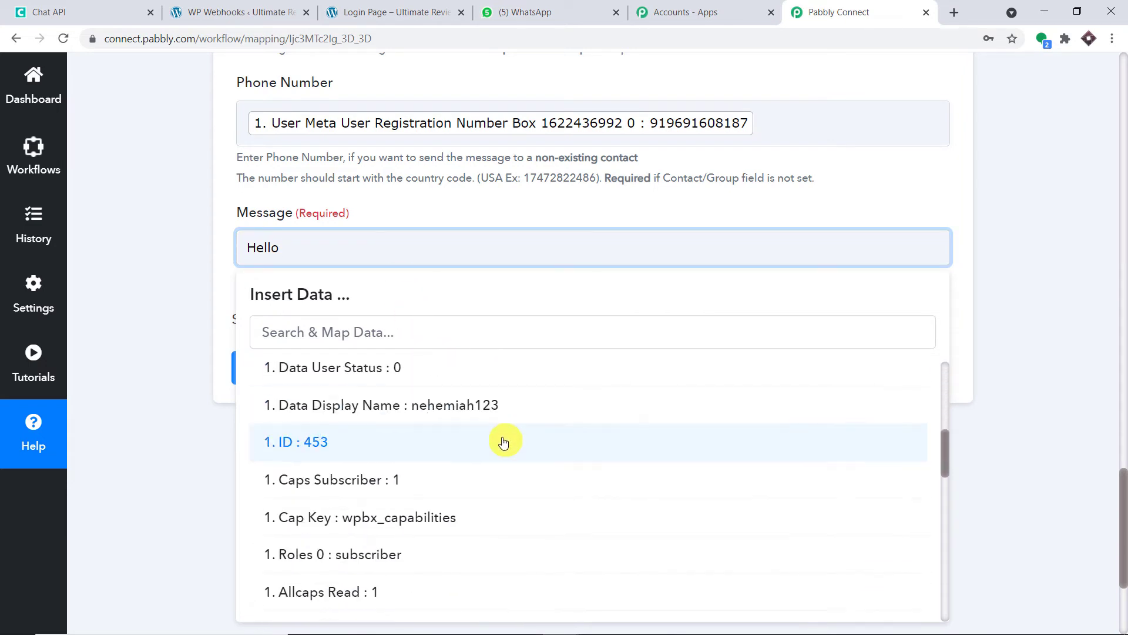
{"action": "scroll", "coordinate": [517, 420], "scroll_direction": "down", "scroll_amount": 4}
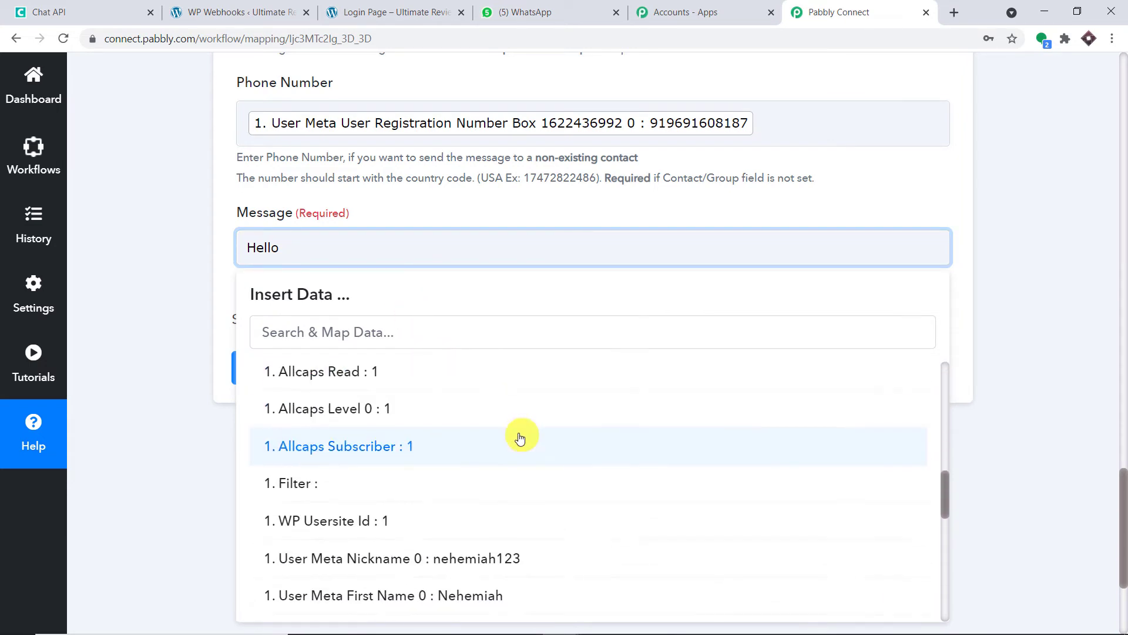
{"action": "scroll", "coordinate": [520, 438], "scroll_direction": "down", "scroll_amount": 3}
{"action": "left_click", "coordinate": [510, 458]}
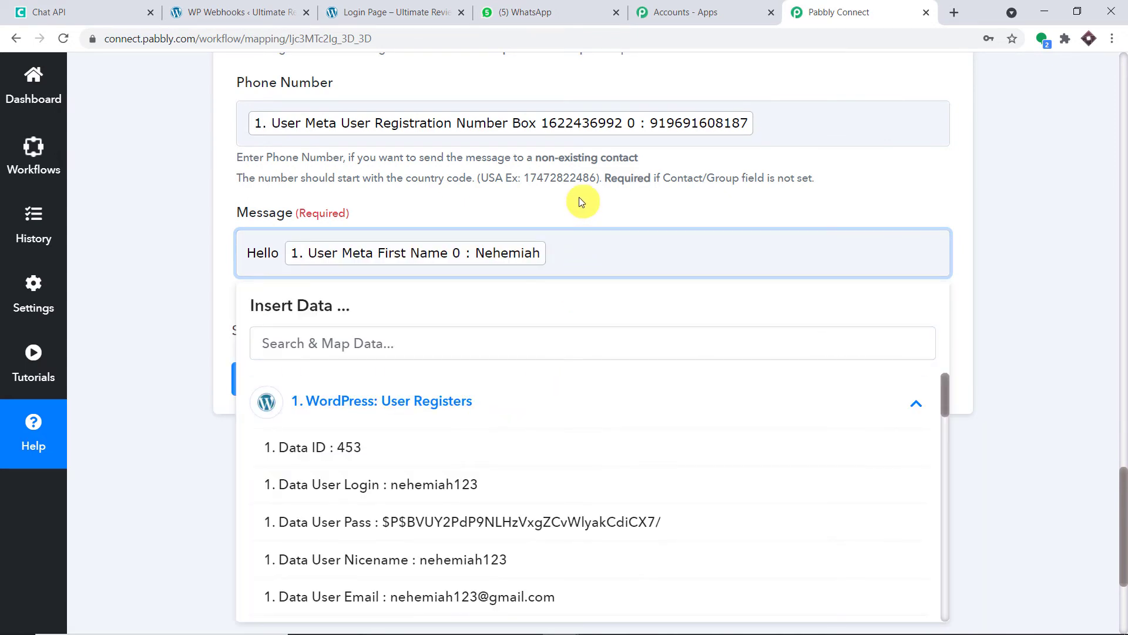
Continue the Message with ', thanks for registering on my website Pay2vault. These are your details'.
{"action": "type", "text": ", thanks for registering on m"}
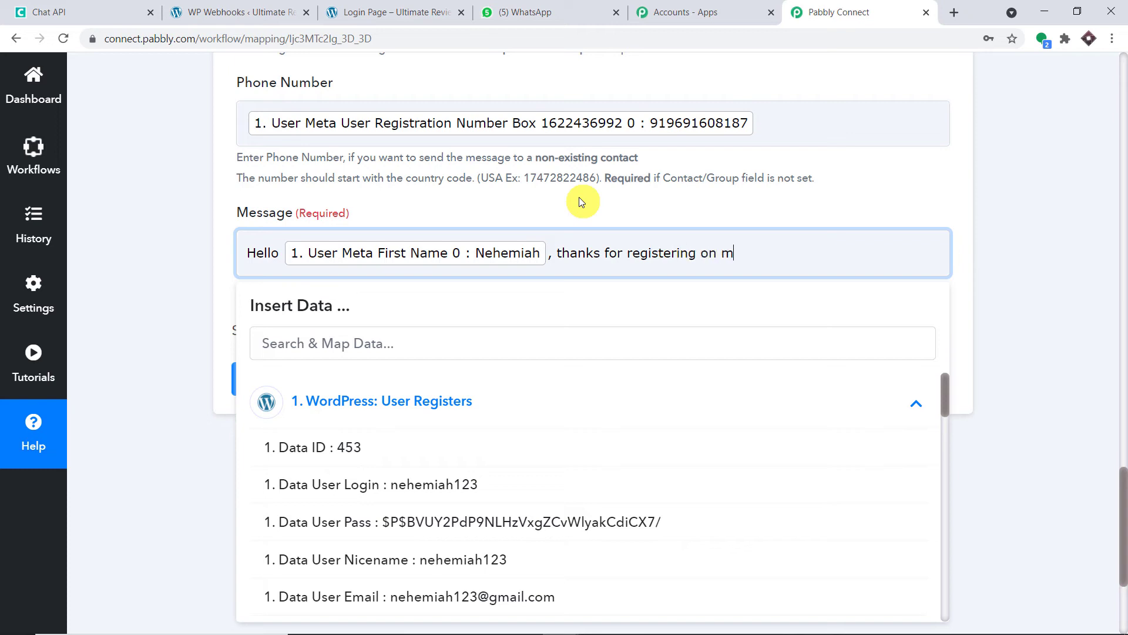
{"action": "type", "text": "y website"}
{"action": "left_click", "coordinate": [194, 12]}
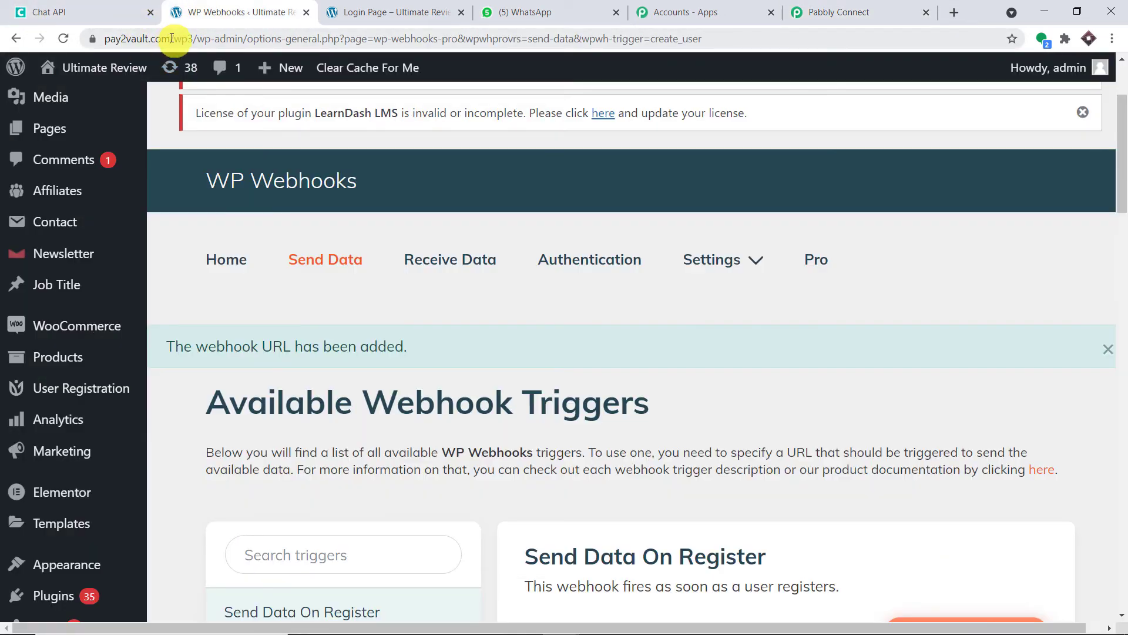
{"action": "left_click_drag", "start_coordinate": [172, 38], "coordinate": [70, 43]}
{"action": "left_click", "coordinate": [825, 10]}
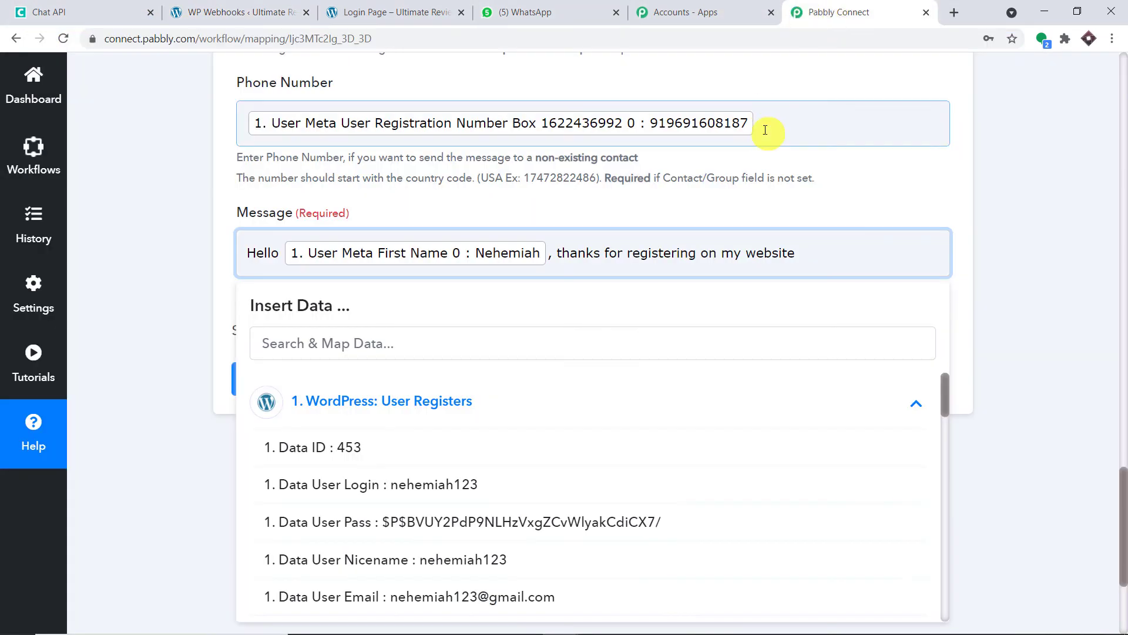
{"action": "type", "text": "e Pay2vault. These are your details \\n"}
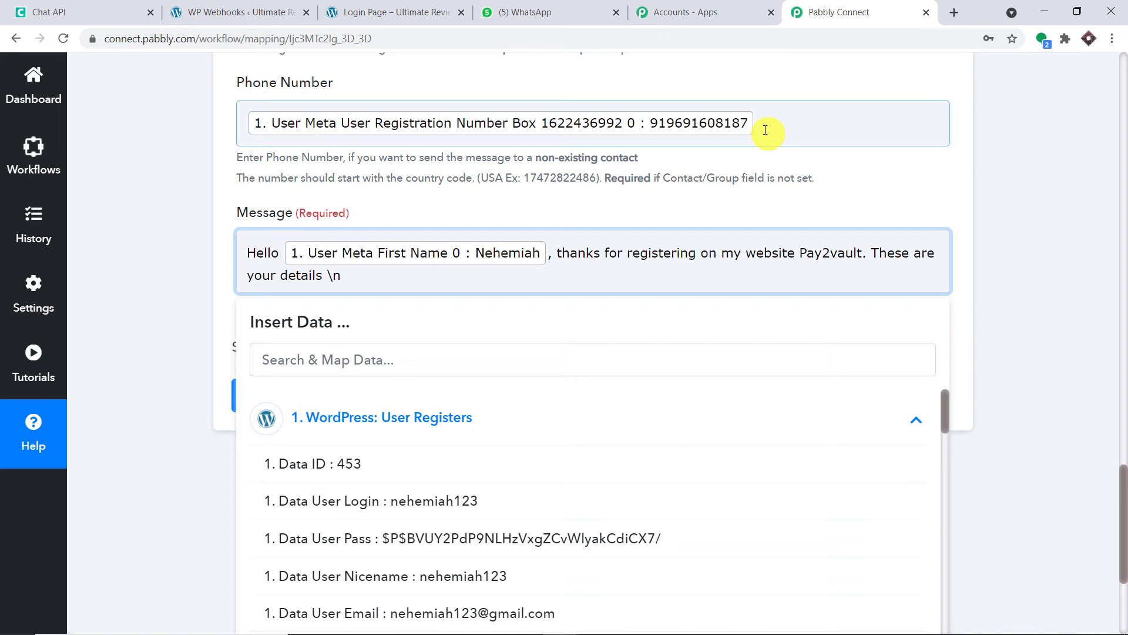
Add 'First Name :' and 'Last Name' lines with the mapped first and last name values.
{"action": "type", "text": "u"}
{"action": "key", "text": "BackSpace"}
{"action": "type", "text": "irst Name :"}
{"action": "scroll", "coordinate": [623, 465], "scroll_direction": "down", "scroll_amount": 5}
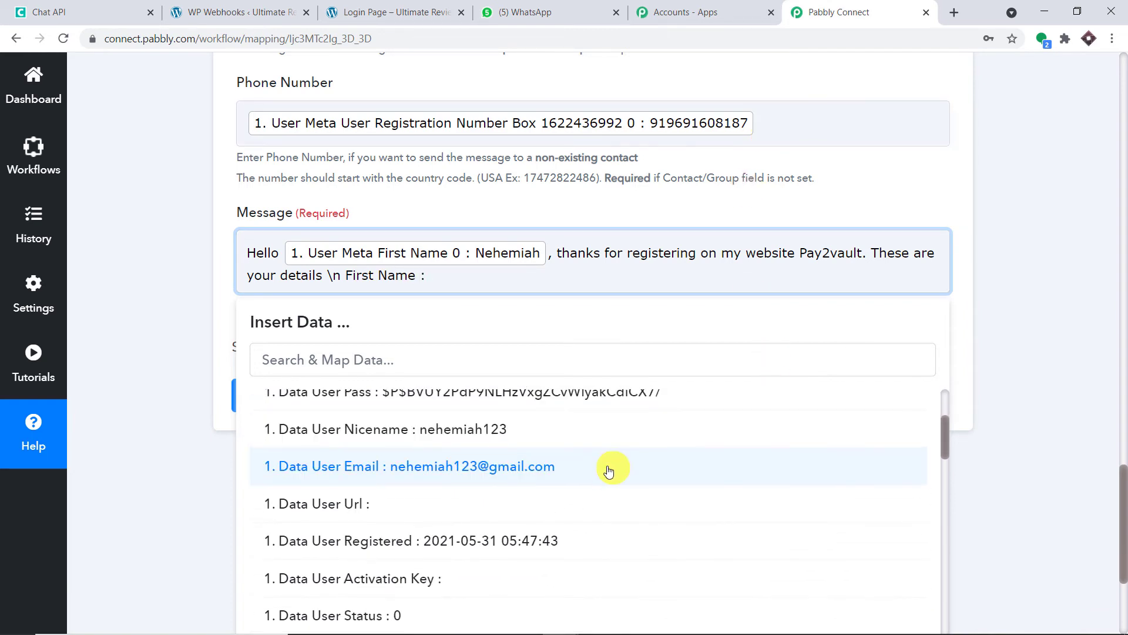
{"action": "scroll", "coordinate": [605, 477], "scroll_direction": "down", "scroll_amount": 8}
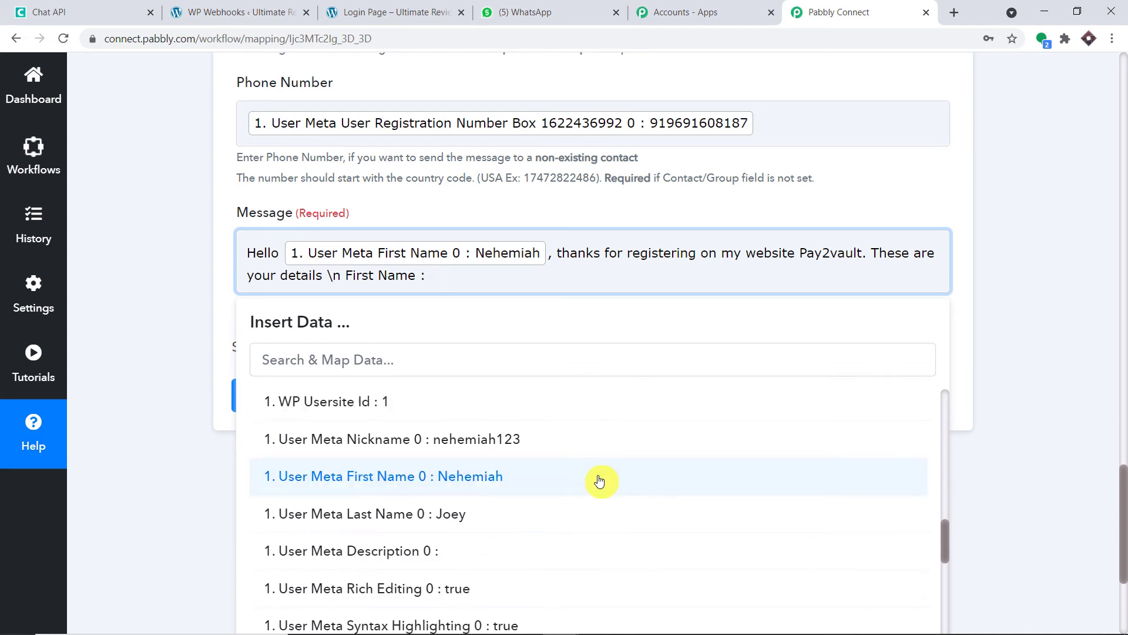
{"action": "left_click", "coordinate": [566, 480]}
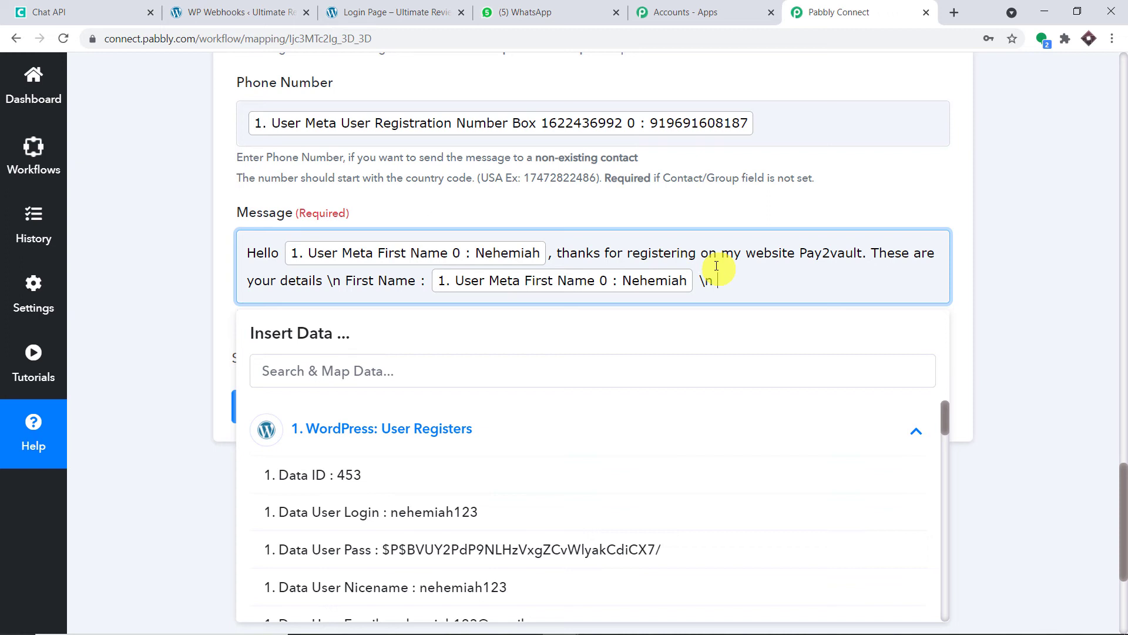
{"action": "type", "text": "Last Name"}
{"action": "scroll", "coordinate": [752, 299], "scroll_direction": "down", "scroll_amount": 1}
{"action": "left_click", "coordinate": [754, 301]}
{"action": "left_click", "coordinate": [809, 209]}
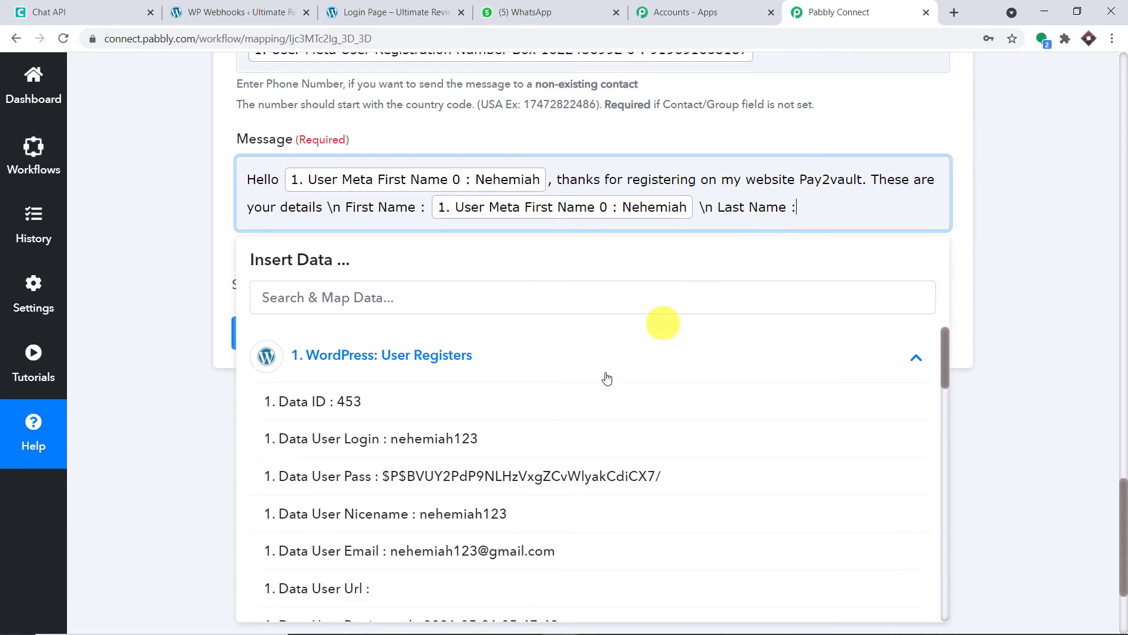
{"action": "scroll", "coordinate": [600, 429], "scroll_direction": "down", "scroll_amount": 5}
{"action": "scroll", "coordinate": [609, 432], "scroll_direction": "down", "scroll_amount": 7}
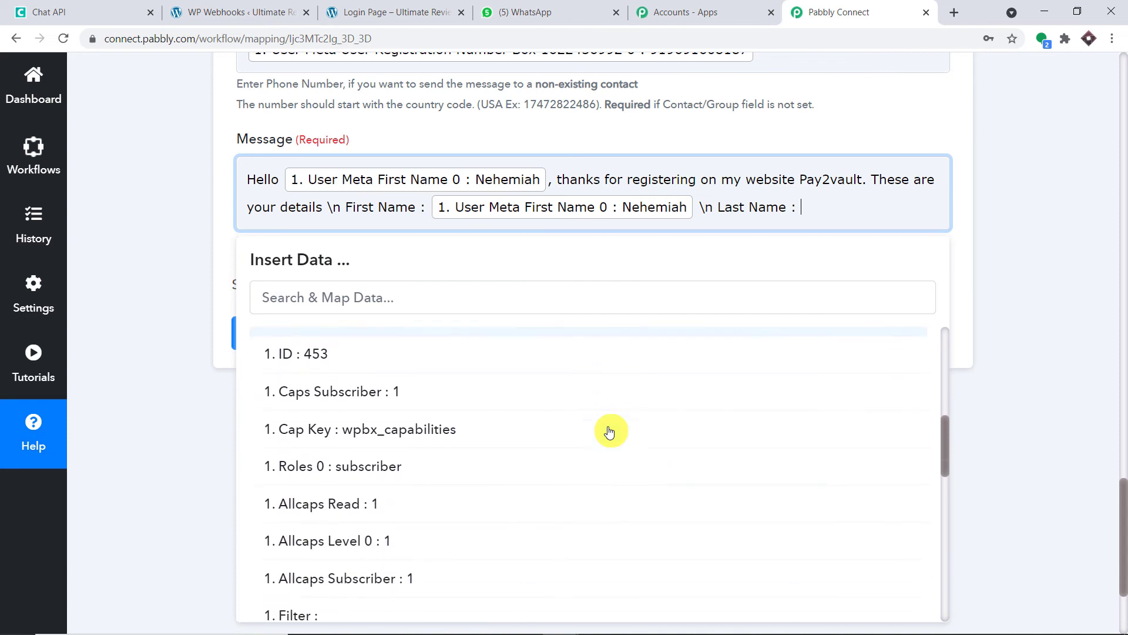
{"action": "left_click", "coordinate": [500, 453]}
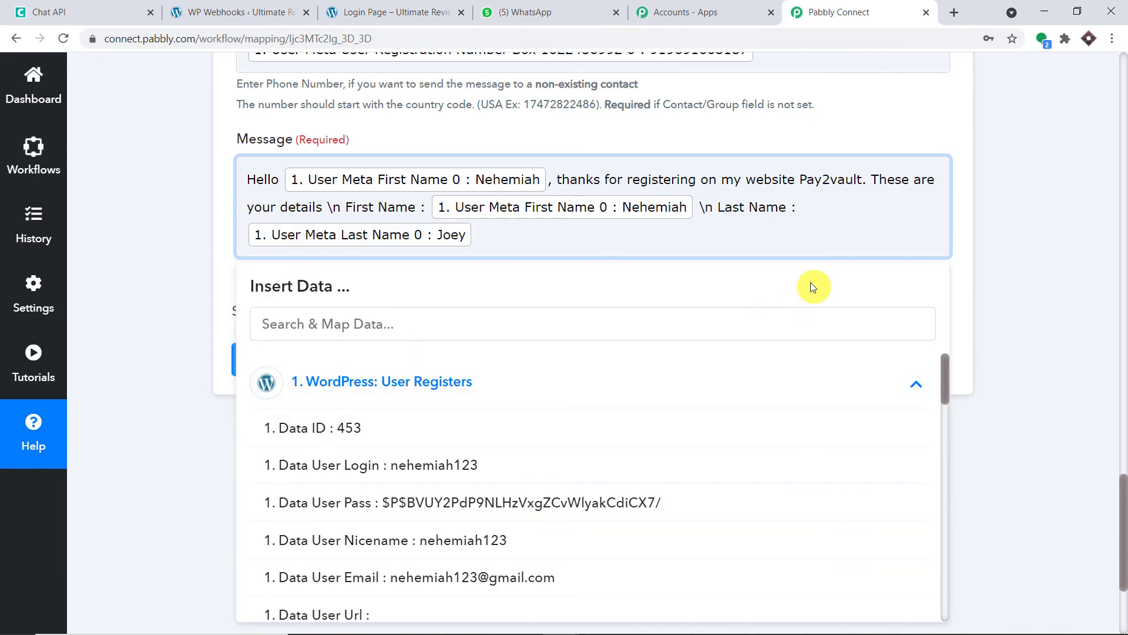
Add 'Email :' and 'Phone Number' lines with the mapped user e-mail and registration number.
{"action": "type", "text": "\\n Email :"}
{"action": "scroll", "coordinate": [464, 468], "scroll_direction": "down", "scroll_amount": 4}
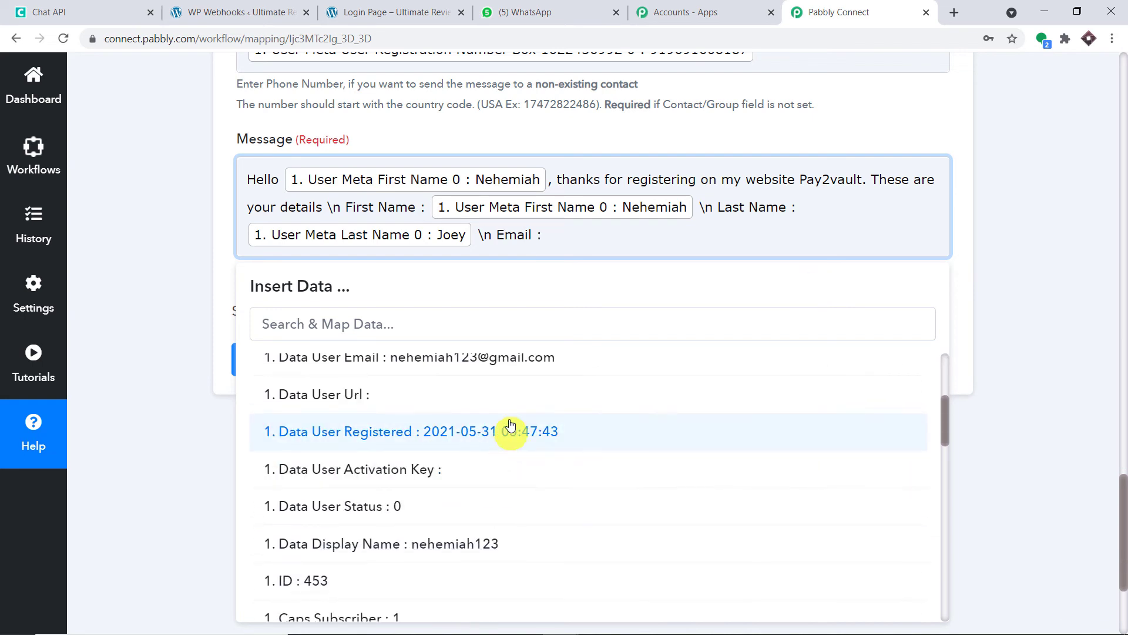
{"action": "left_click", "coordinate": [529, 362]}
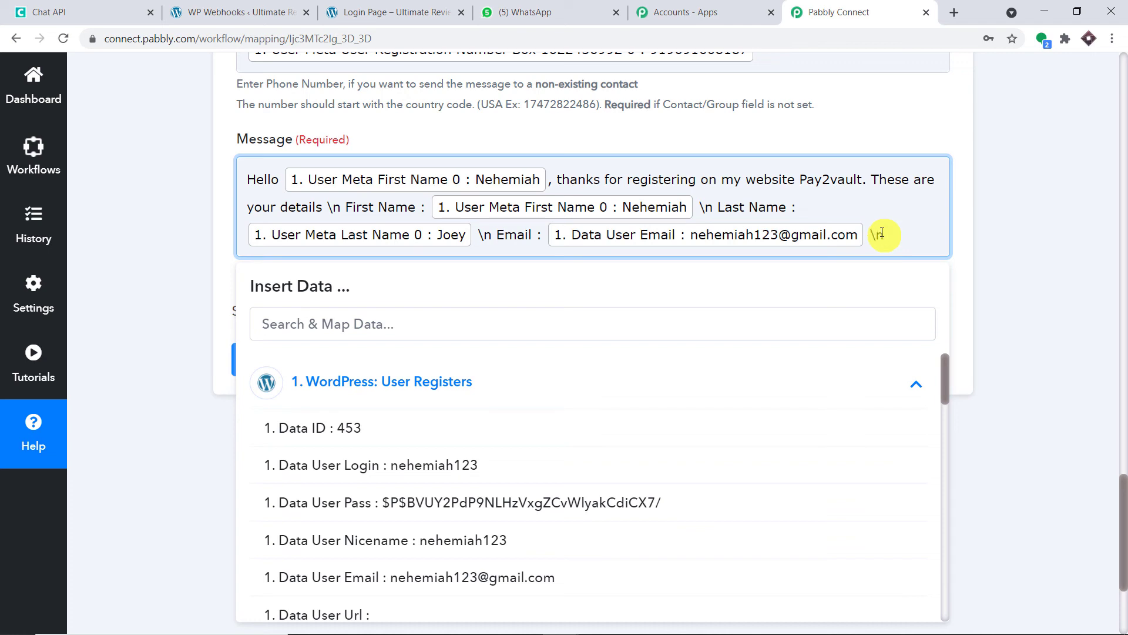
{"action": "type", "text": "Phone Num"}
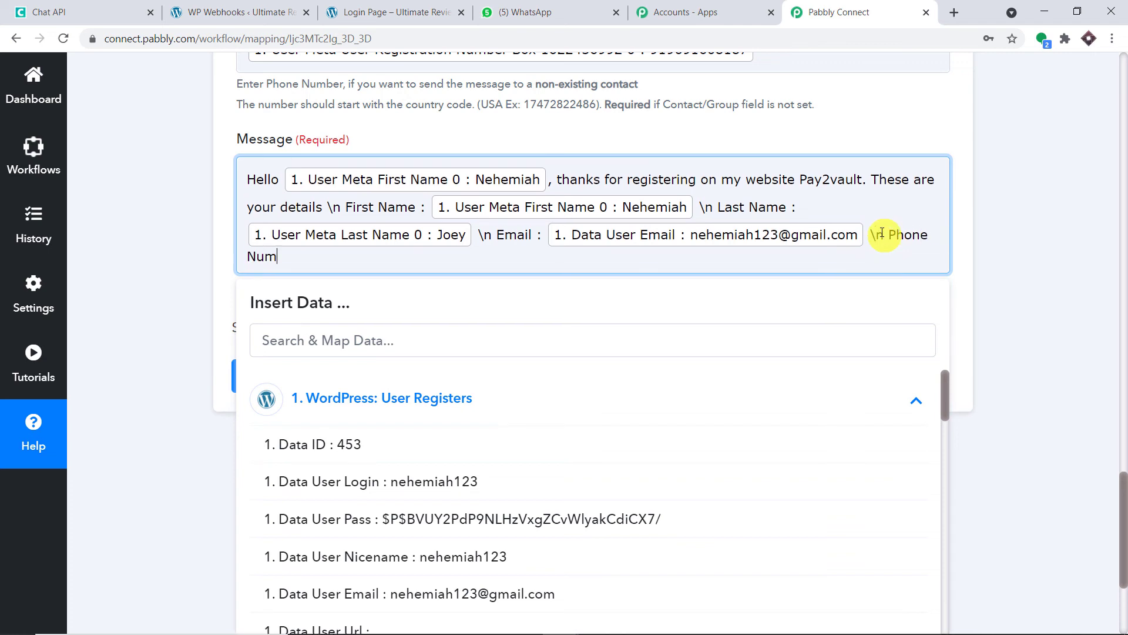
{"action": "type", "text": "ber"}
{"action": "scroll", "coordinate": [773, 416], "scroll_direction": "down", "scroll_amount": 15}
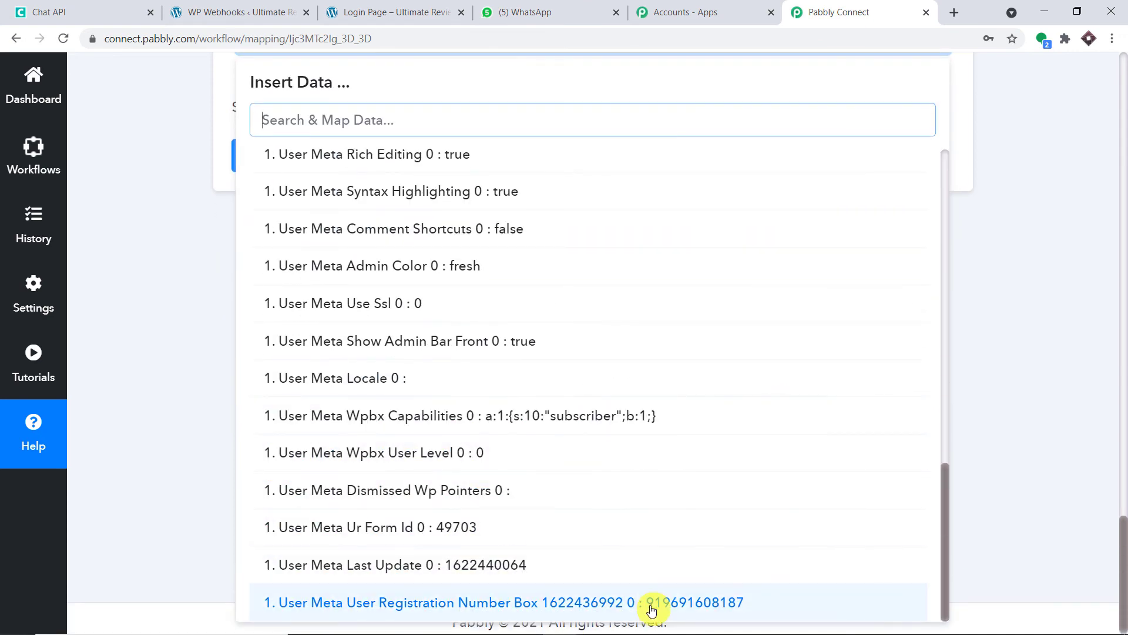
{"action": "left_click", "coordinate": [650, 600]}
{"action": "left_click", "coordinate": [1012, 322]}
{"action": "scroll", "coordinate": [999, 322], "scroll_direction": "up", "scroll_amount": 4}
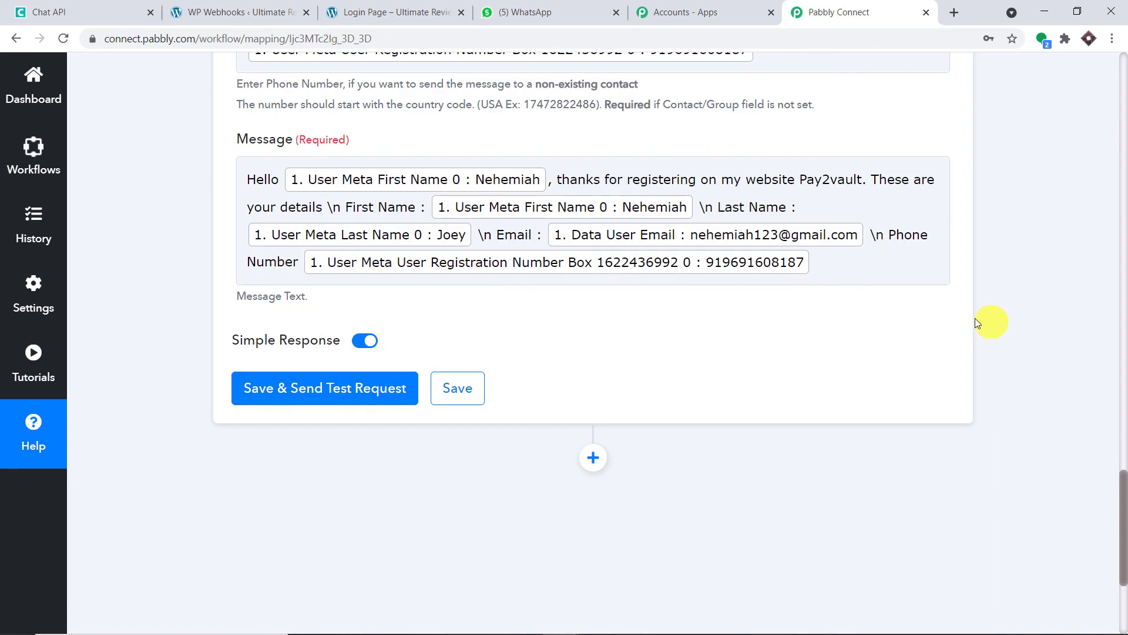
{"action": "left_click", "coordinate": [898, 281]}
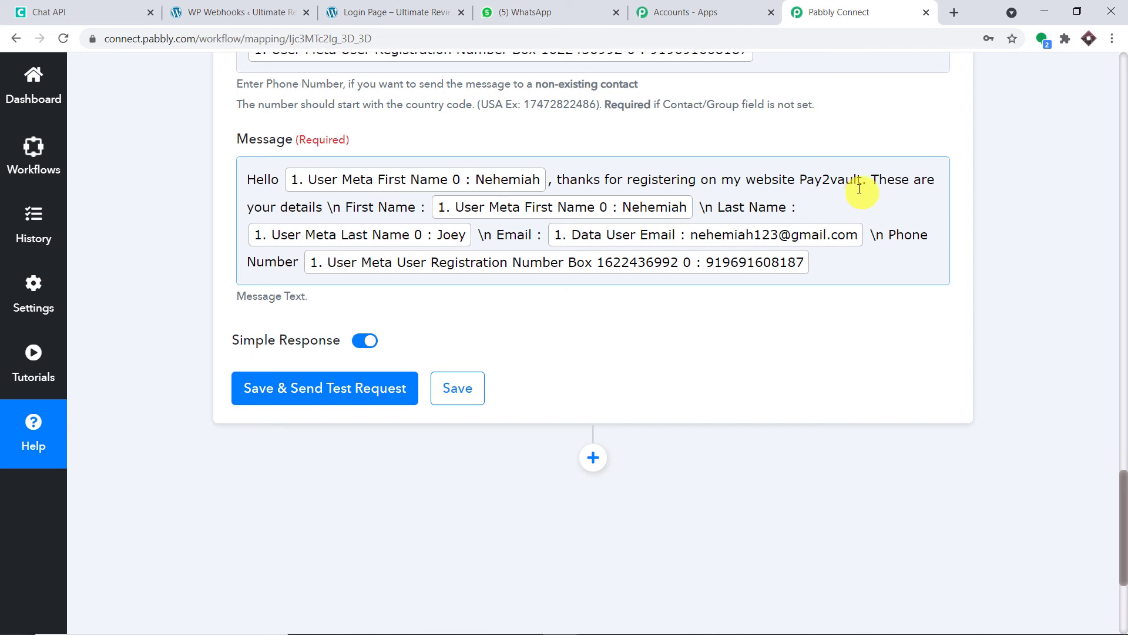
{"action": "left_click", "coordinate": [218, 139]}
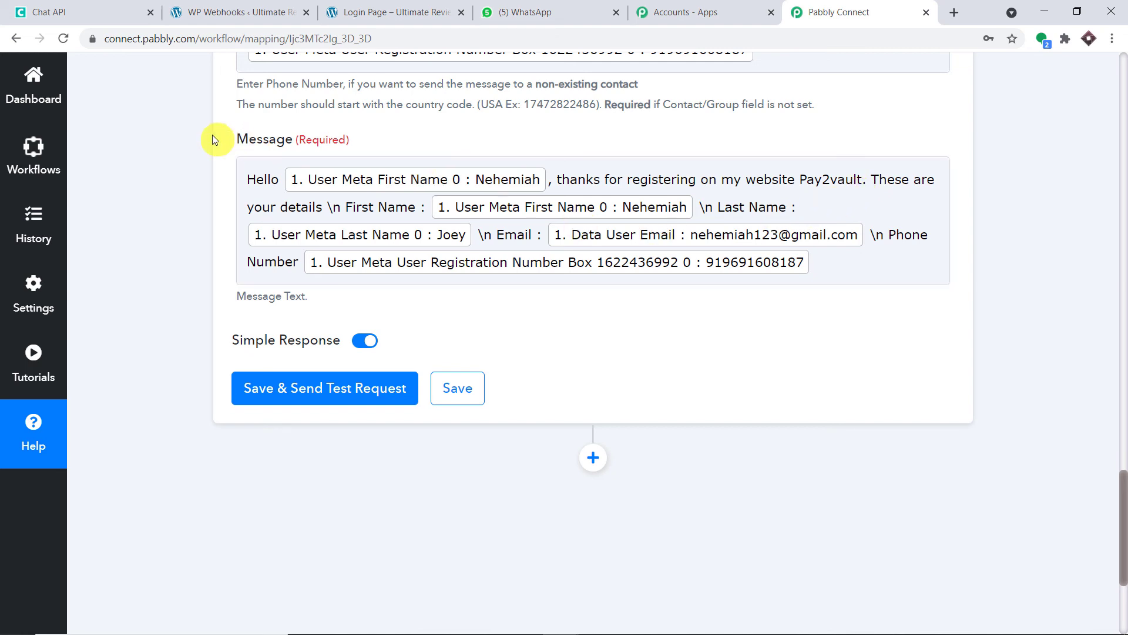
{"action": "scroll", "coordinate": [770, 165], "scroll_direction": "up", "scroll_amount": 4}
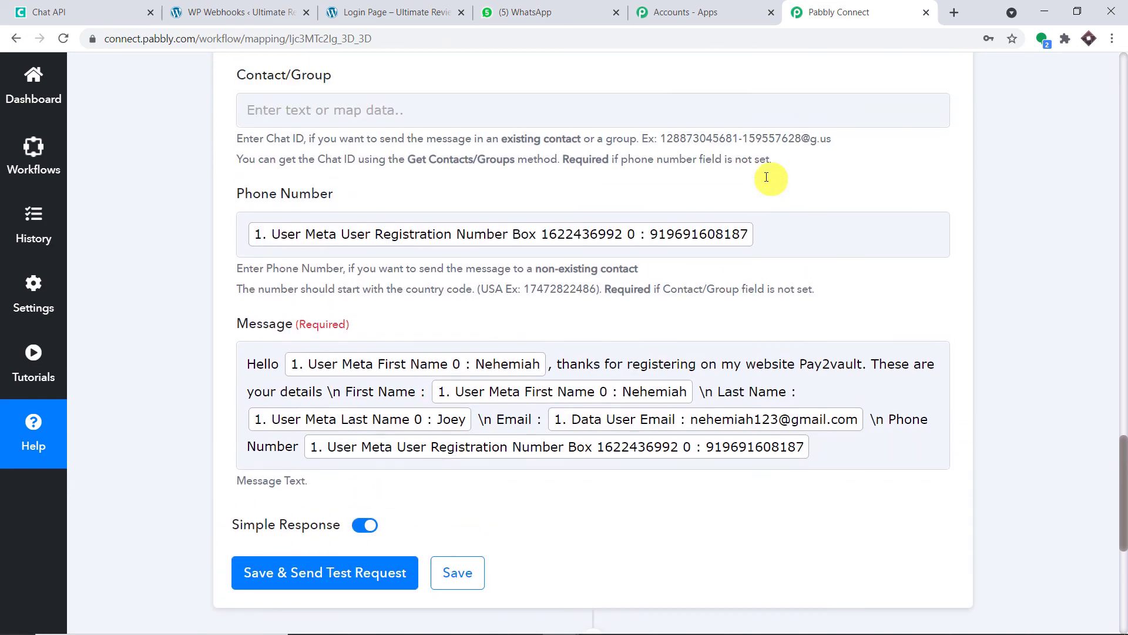
{"action": "left_click", "coordinate": [257, 398]}
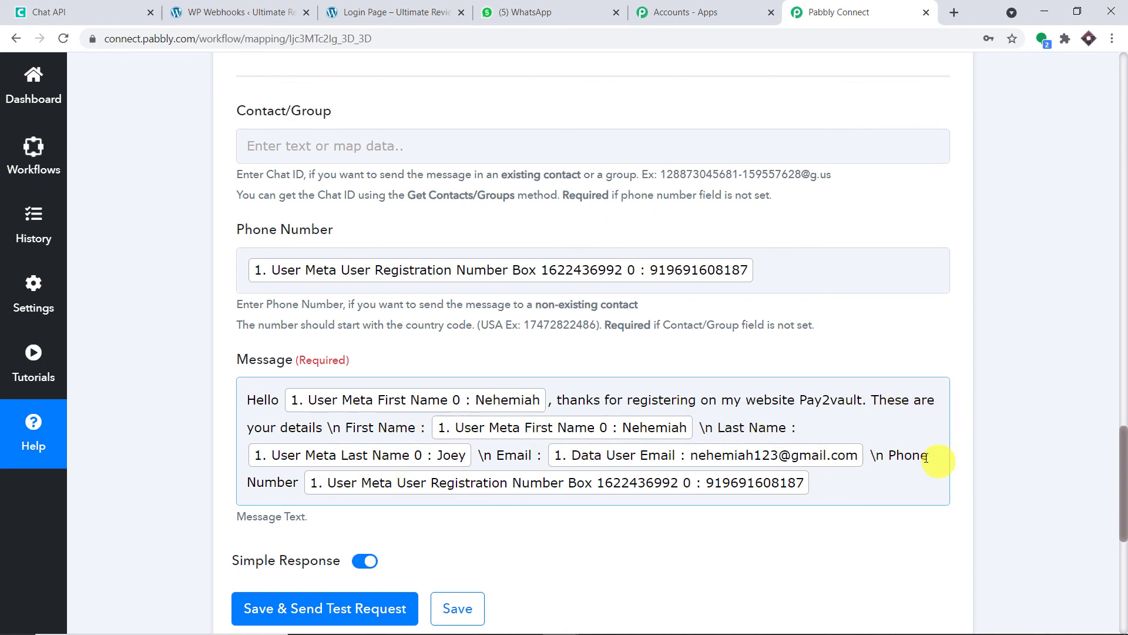
{"action": "scroll", "coordinate": [775, 457], "scroll_direction": "down", "scroll_amount": 1}
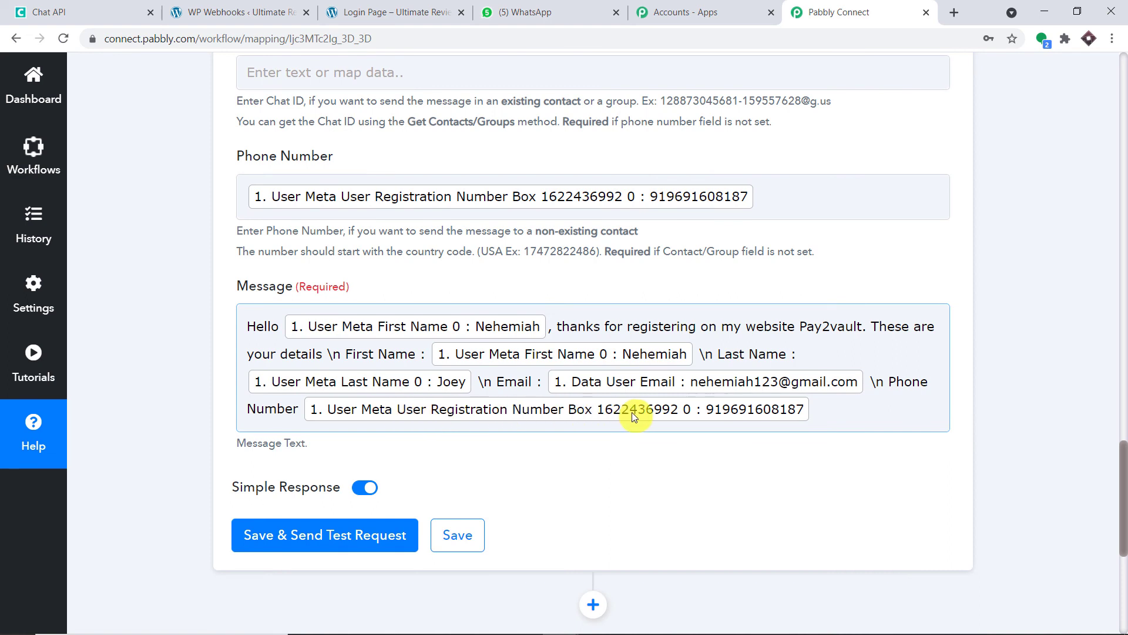
{"action": "scroll", "coordinate": [629, 412], "scroll_direction": "down", "scroll_amount": 1}
{"action": "scroll", "coordinate": [630, 415], "scroll_direction": "down", "scroll_amount": 1}
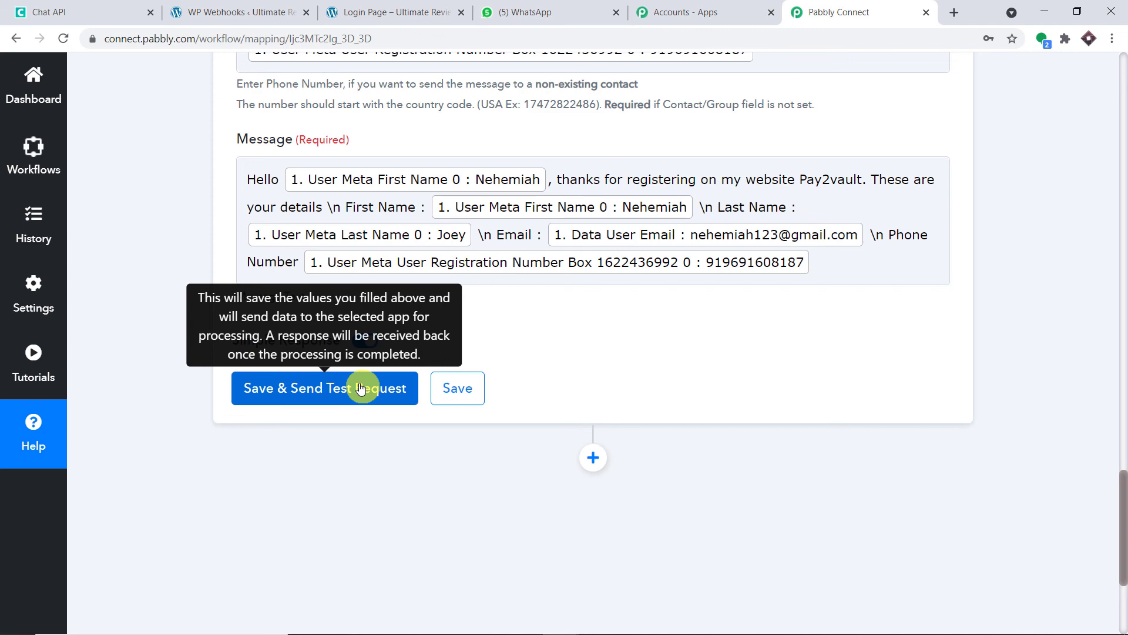
Save the step and send a test request, getting Sent 1 with queue number 105.
{"action": "left_click", "coordinate": [361, 388]}
{"action": "scroll", "coordinate": [715, 319], "scroll_direction": "down", "scroll_amount": 3}
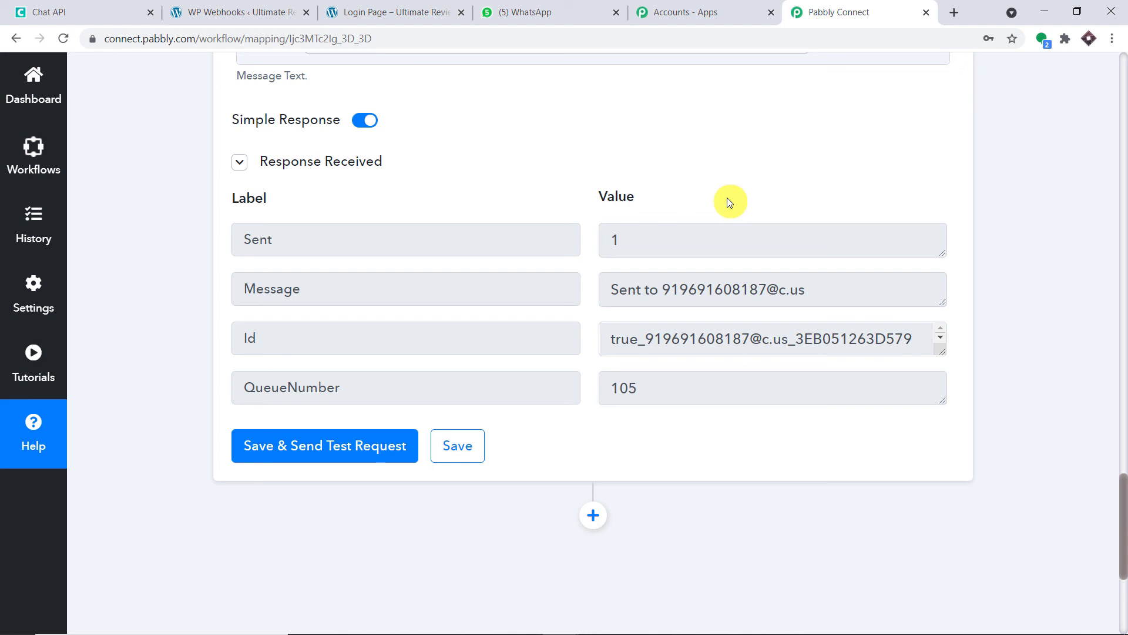
{"action": "left_click", "coordinate": [586, 7]}
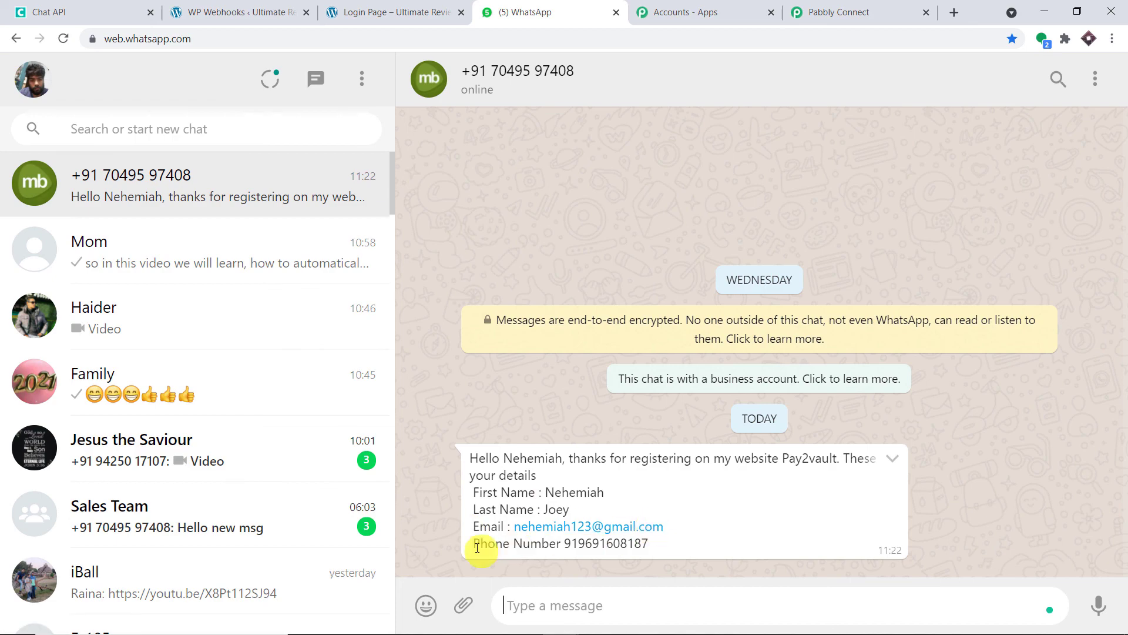
{"action": "left_click", "coordinate": [871, 8]}
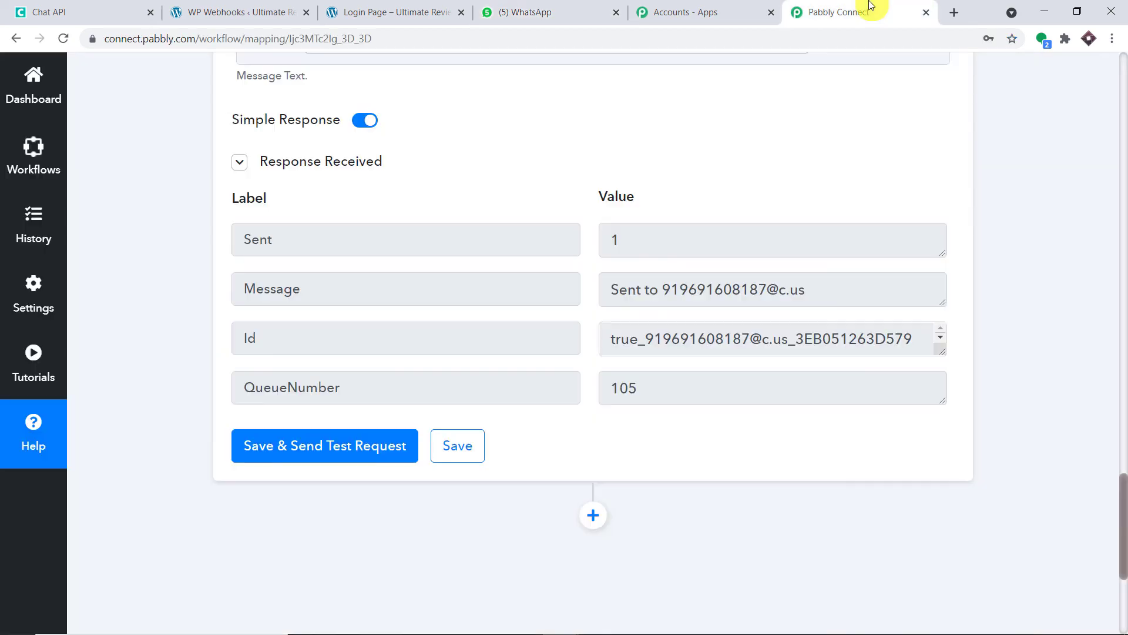
Collapse the Chat API Send Message card and the WordPress trigger card.
{"action": "scroll", "coordinate": [1123, 286], "scroll_direction": "up", "scroll_amount": 9}
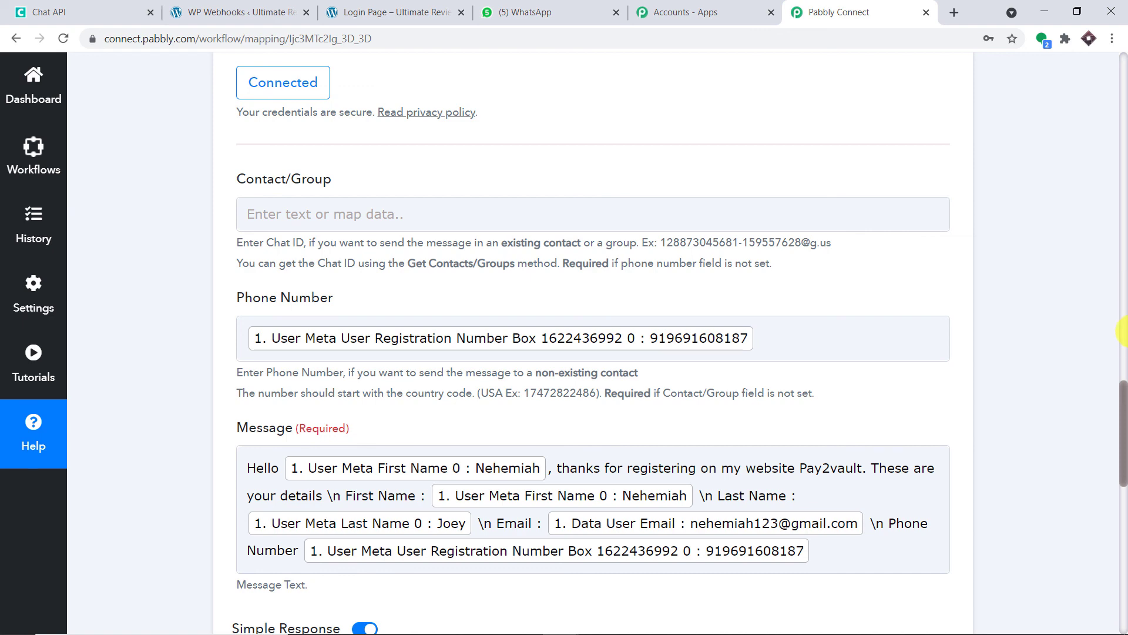
{"action": "scroll", "coordinate": [1123, 322], "scroll_direction": "up", "scroll_amount": 5}
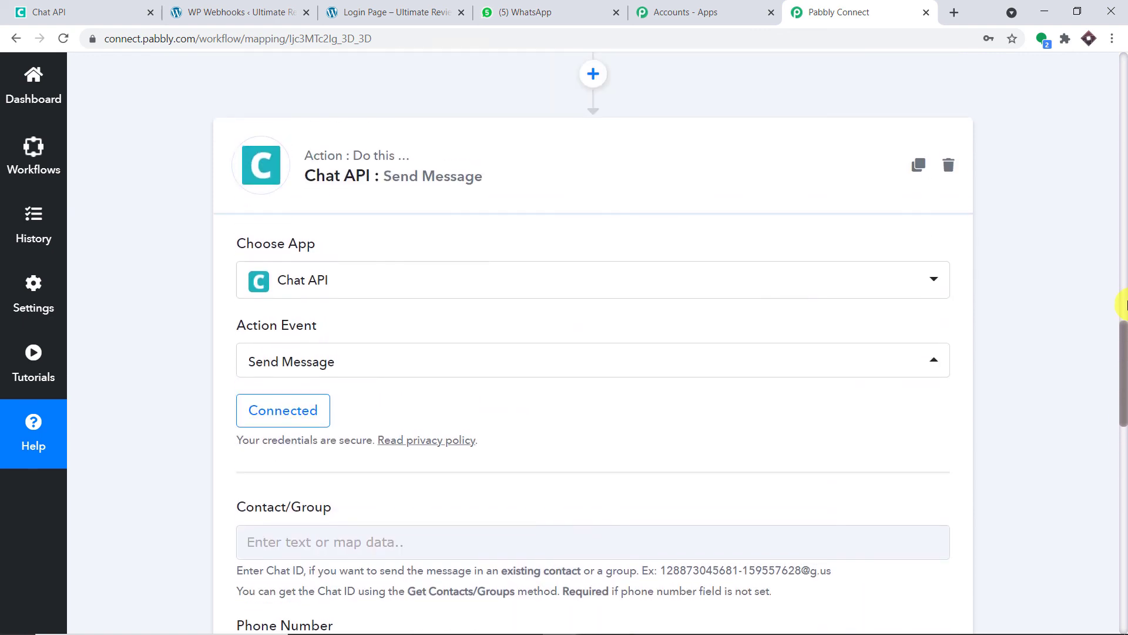
{"action": "left_click", "coordinate": [716, 171]}
{"action": "scroll", "coordinate": [1123, 286], "scroll_direction": "up", "scroll_amount": 20}
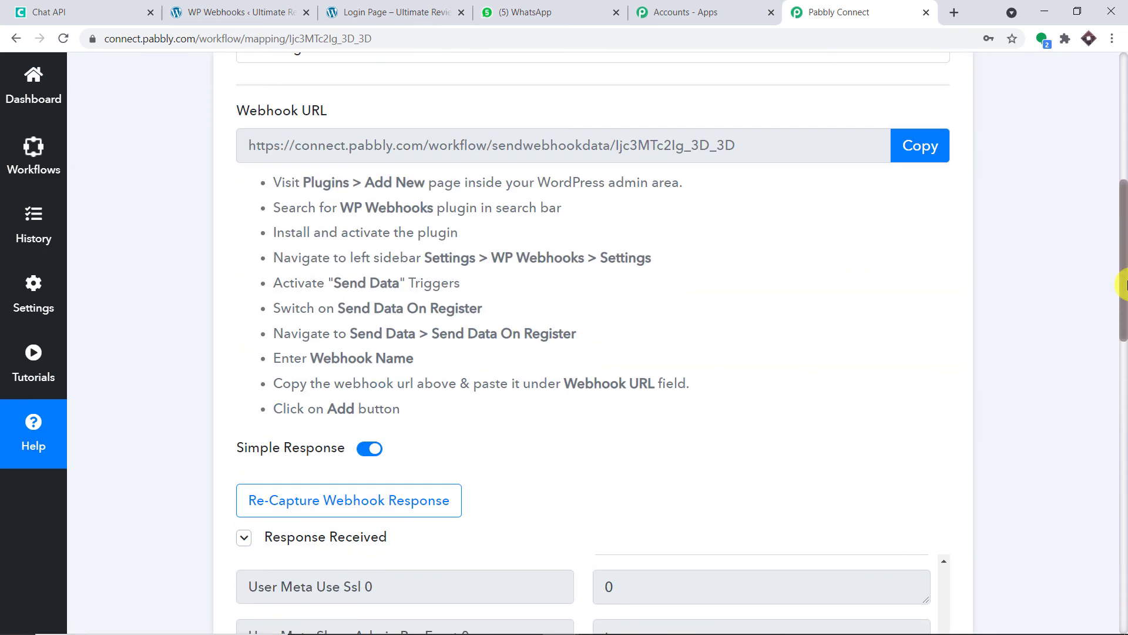
{"action": "left_click", "coordinate": [731, 154]}
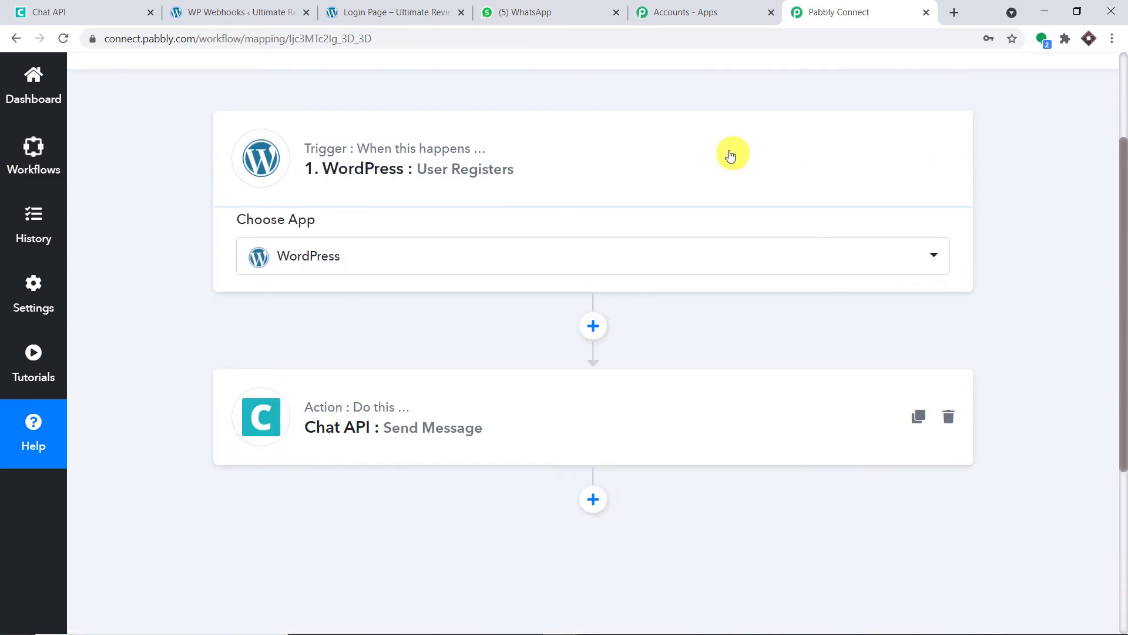